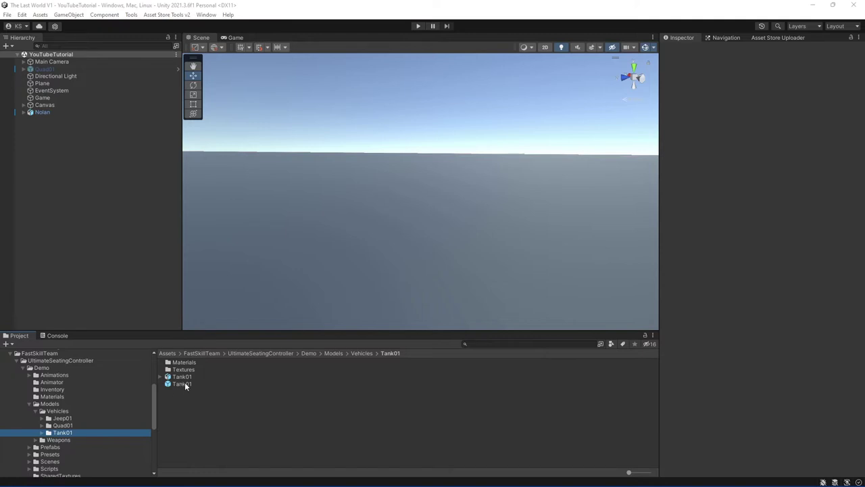
Place the Tank01 prefab on the ground and expand Tank01 and GunBase in the Hierarchy
drag(179, 384, 431, 248)
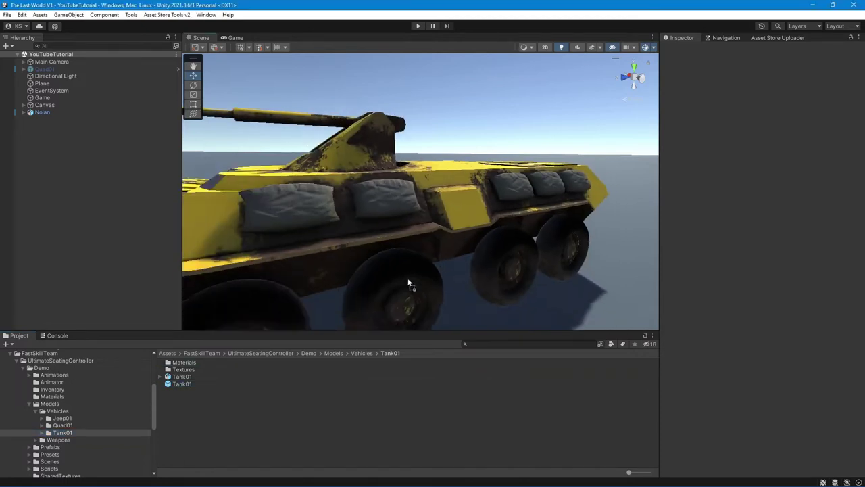
drag(431, 248, 395, 222)
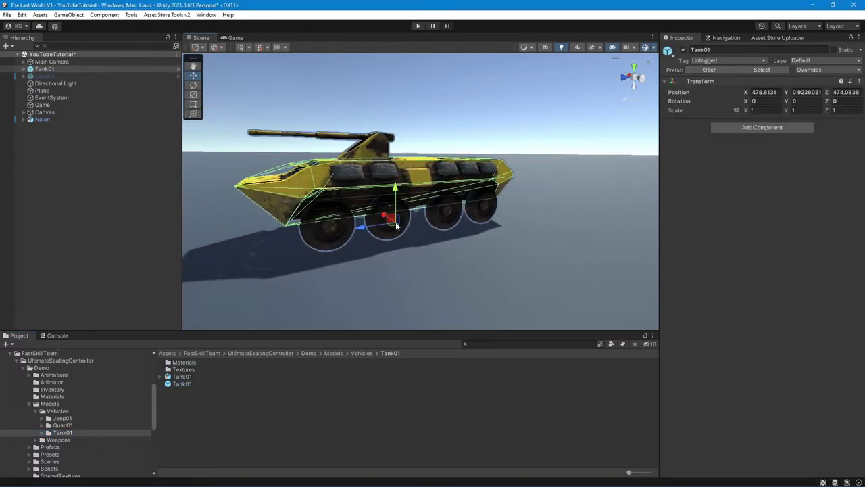
click(23, 69)
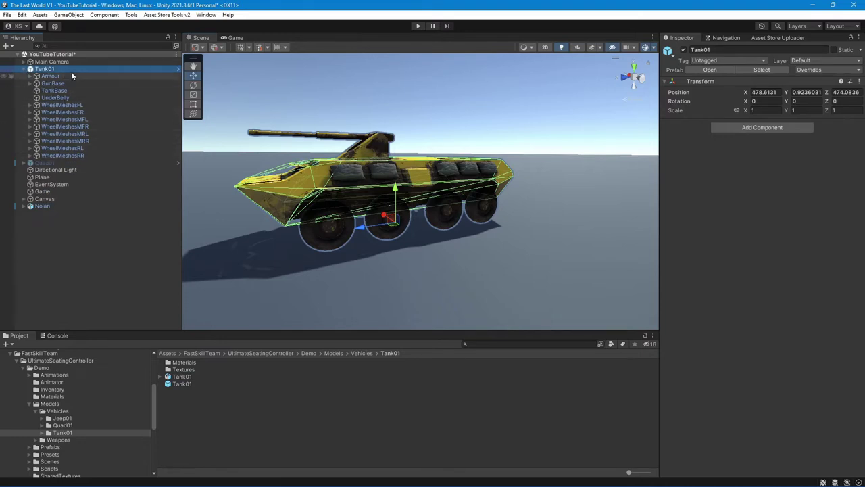
click(31, 83)
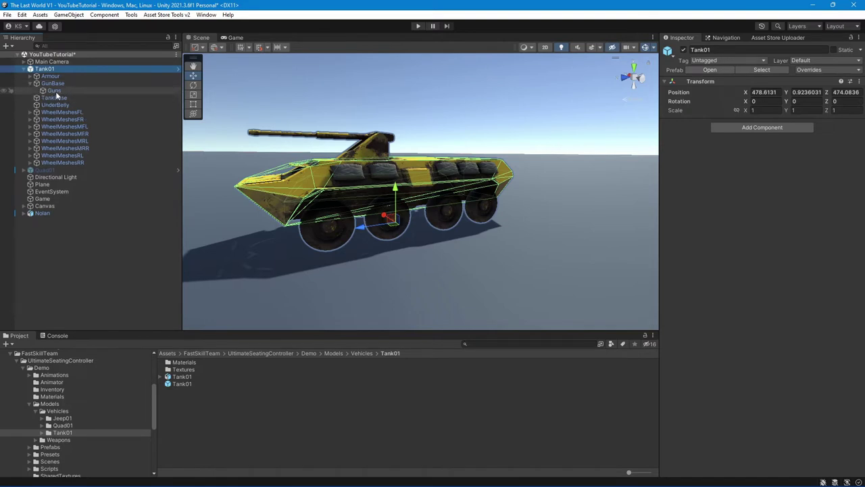
Create an empty child object named MainGun under Guns
click(54, 91)
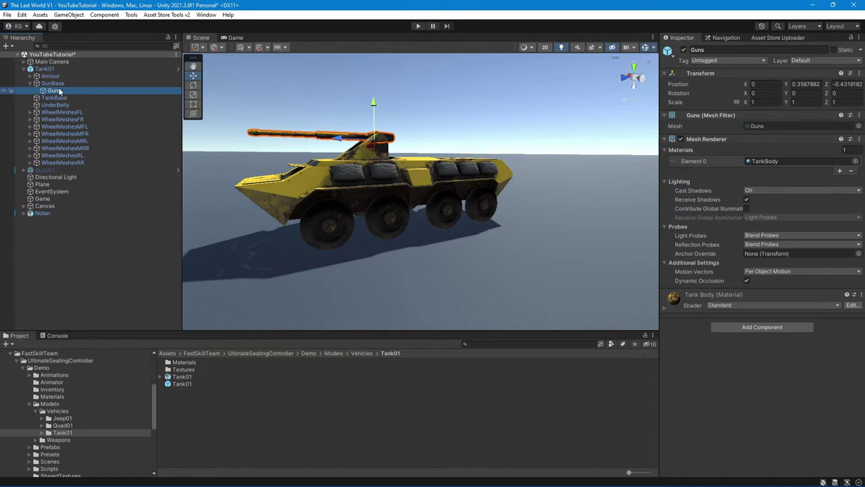
right_click(60, 92)
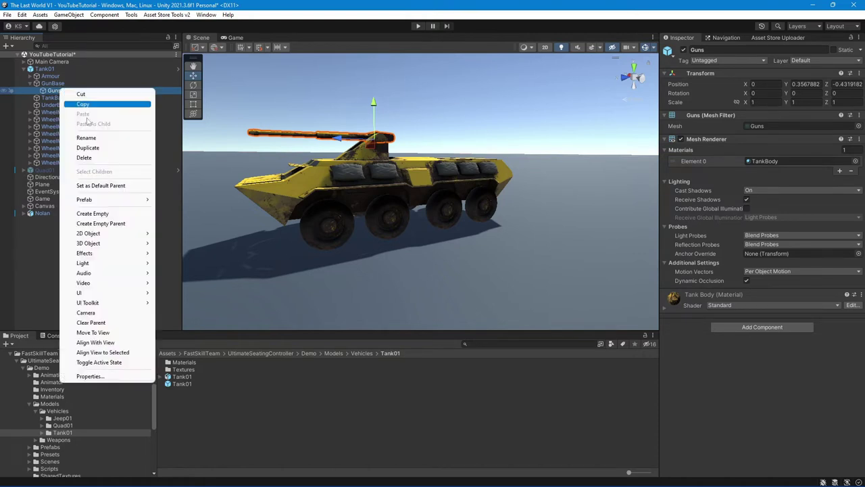
click(99, 213)
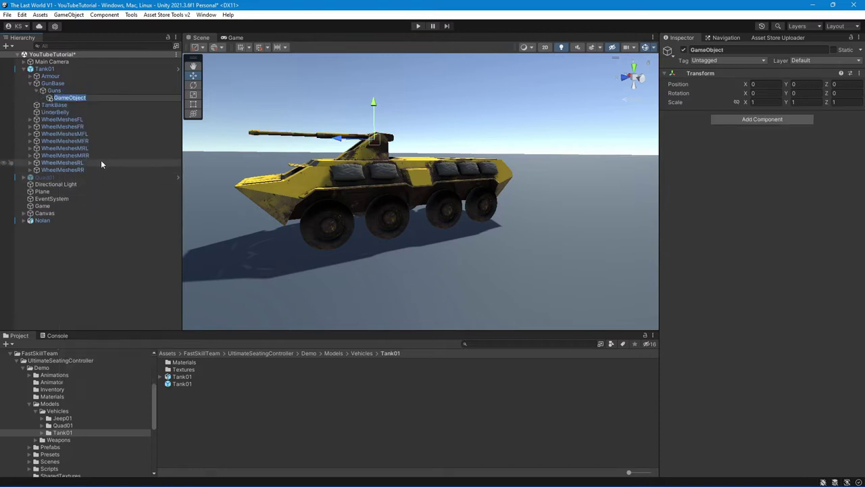
text(MainGun)
key(Return)
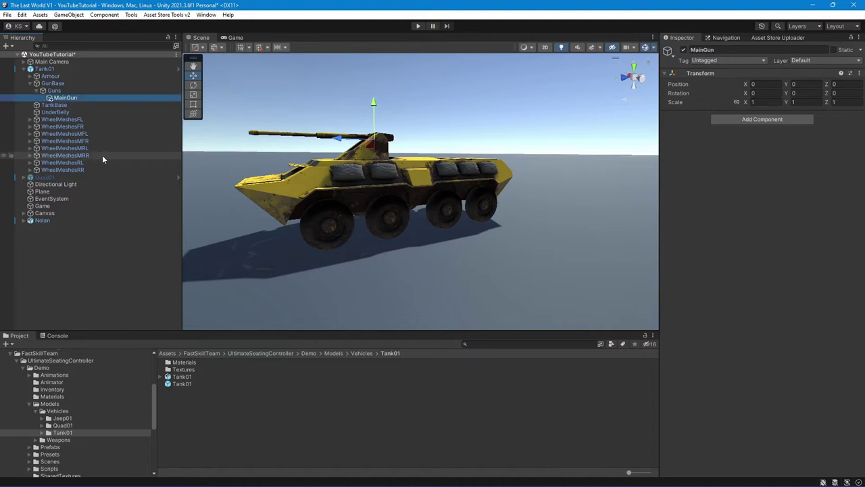
Duplicate MainGun and rename the copy MiniGun
key(ctrl+d)
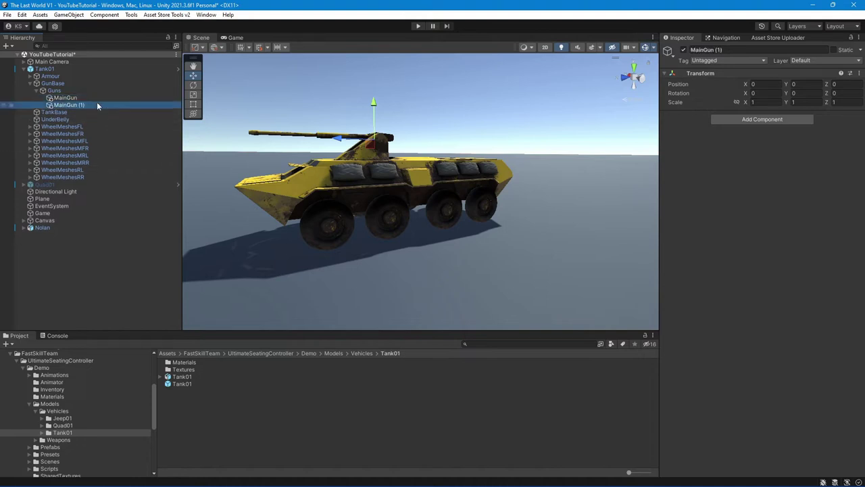
click(95, 105)
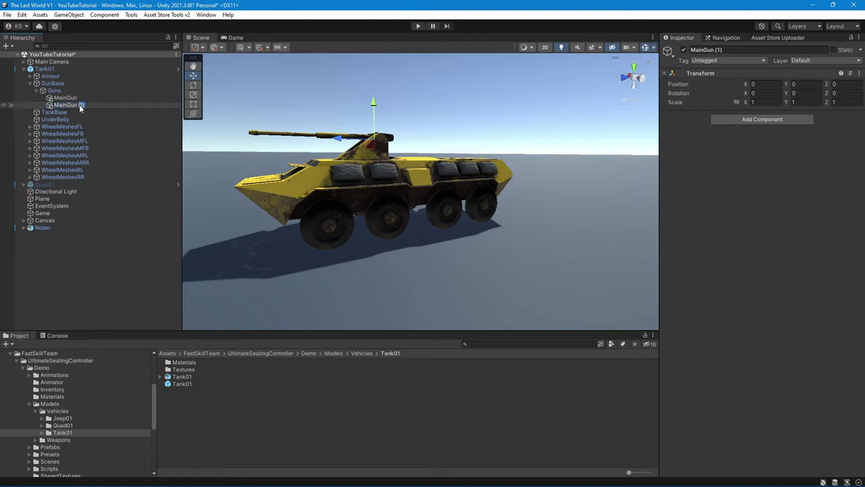
key(BackSpace)
key(BackSpace)
key(Left)
key(Left)
key(Left)
key(BackSpace)
key(BackSpace)
key(BackSpace)
text(ini)
key(Return)
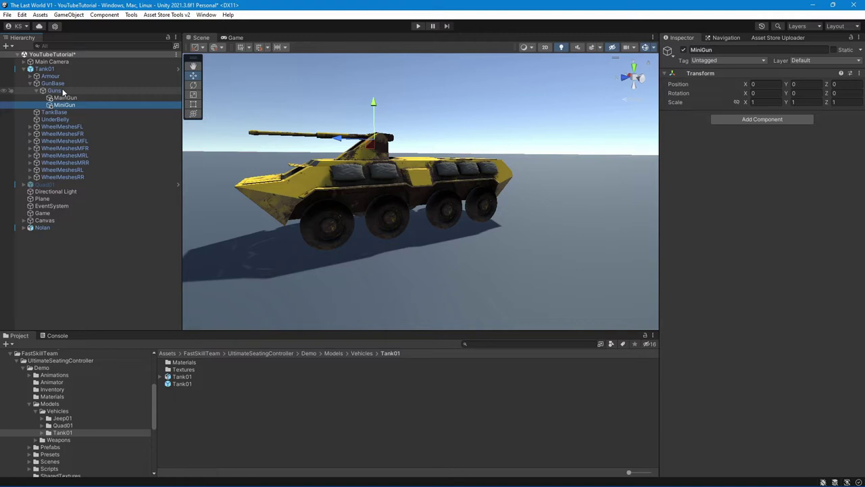
right_click(63, 92)
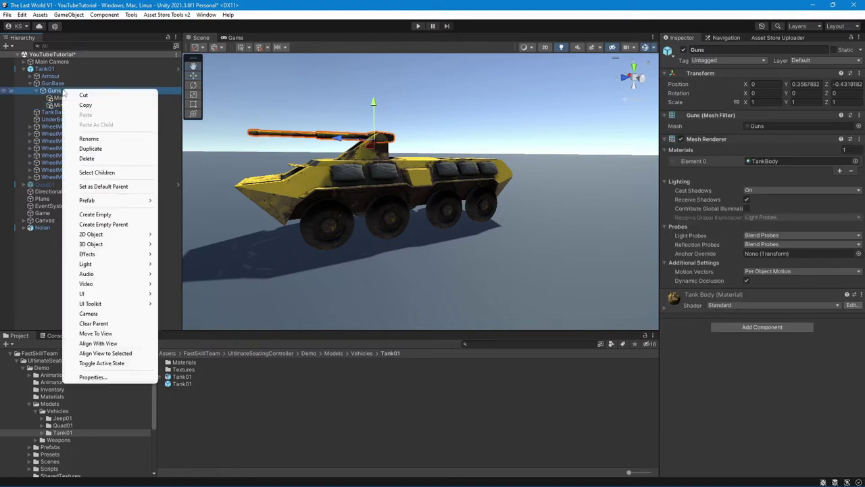
Create an empty child named FirstPersonCameraPosition under Guns
click(105, 215)
text(Fi)
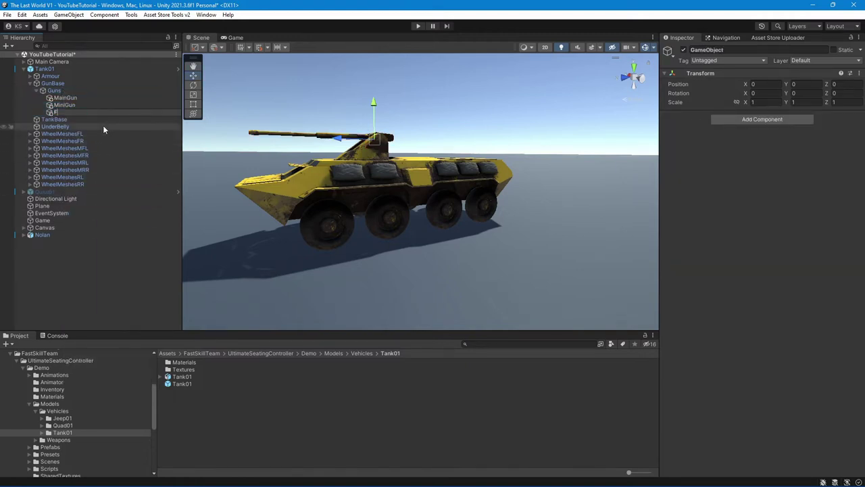
text(rstPerso)
text(nCamera)
text(Position)
key(Return)
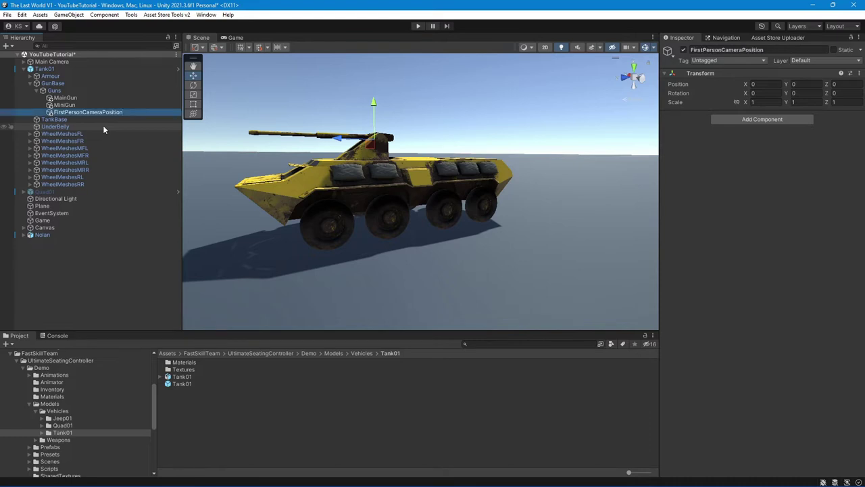
mouse_move(88, 112)
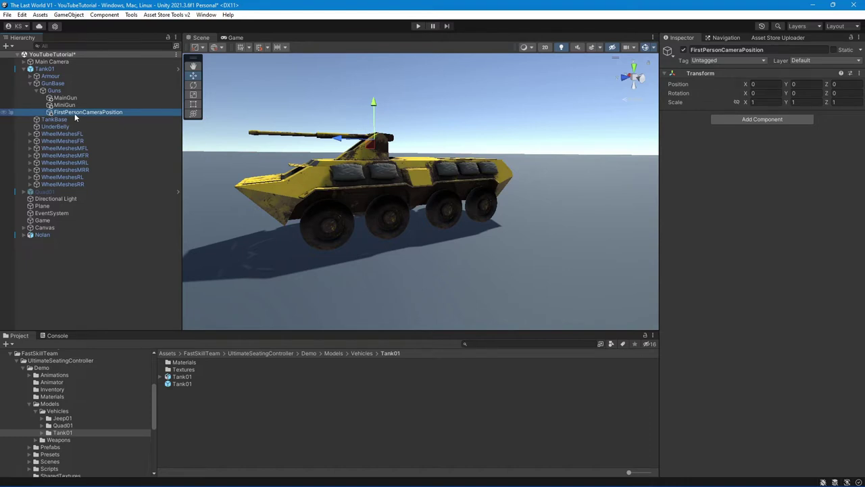
right_click(74, 112)
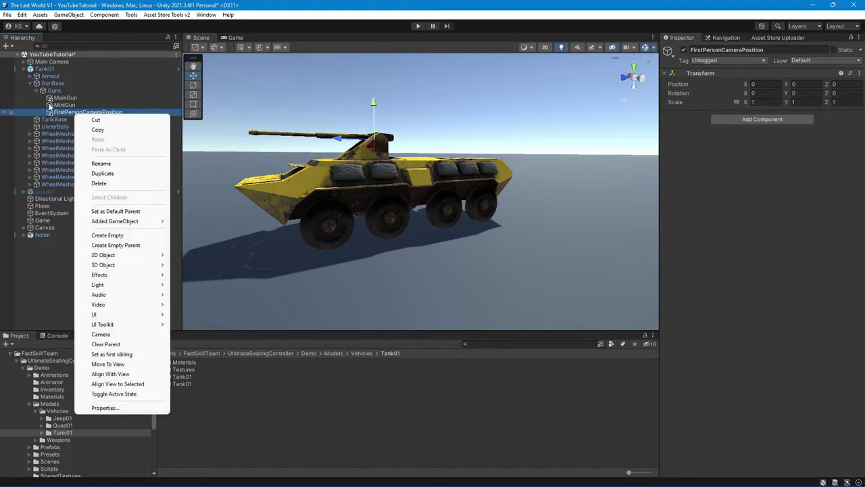
click(67, 115)
Duplicate it, nest the copy inside it, and rename the copy FirstPersonCameraTarget
key(ctrl+d)
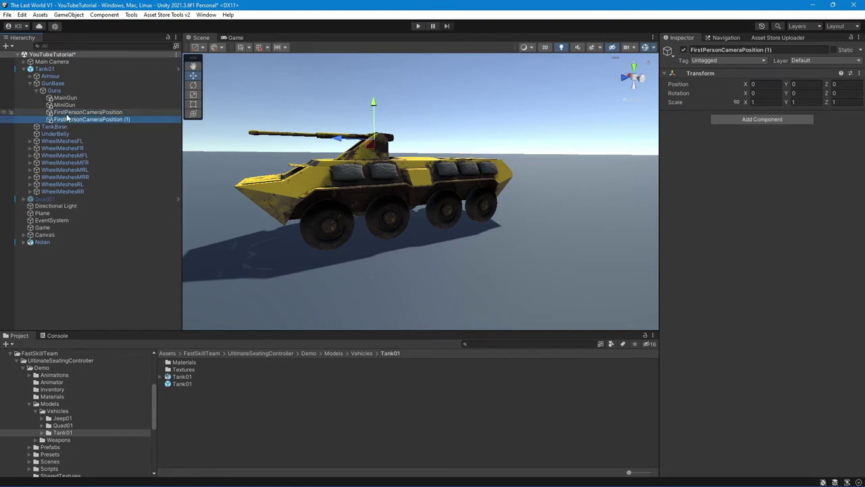
drag(75, 117, 95, 113)
click(119, 120)
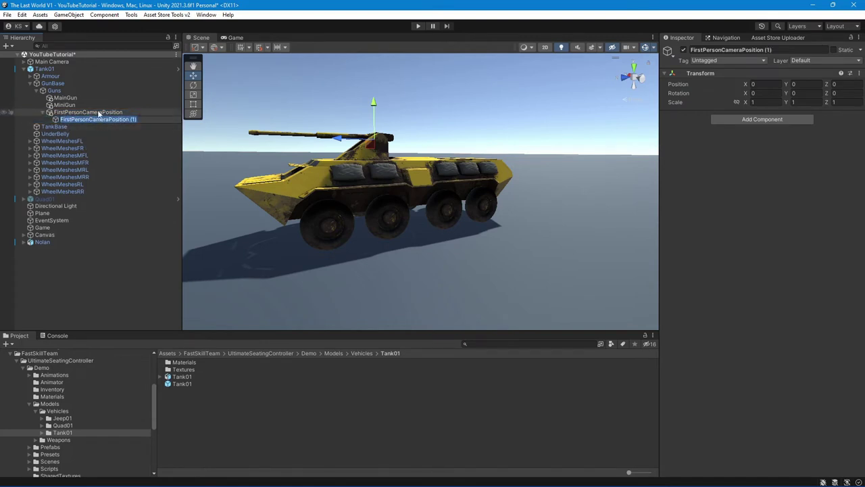
key(Return)
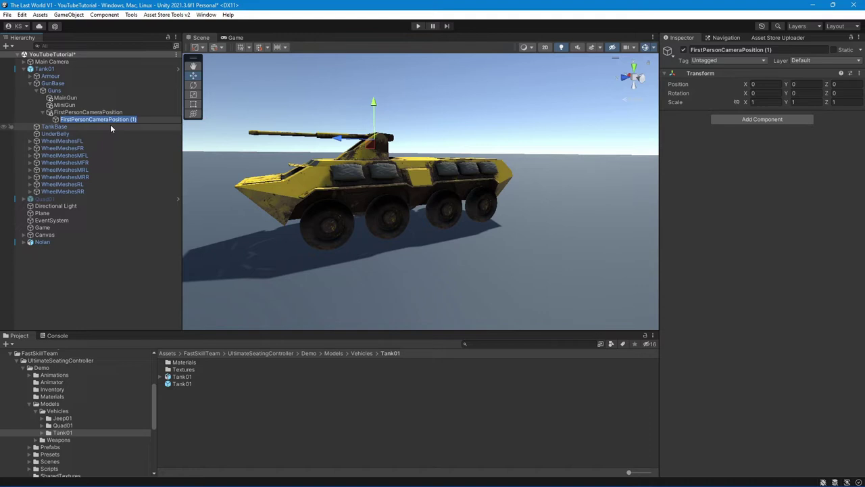
click(122, 120)
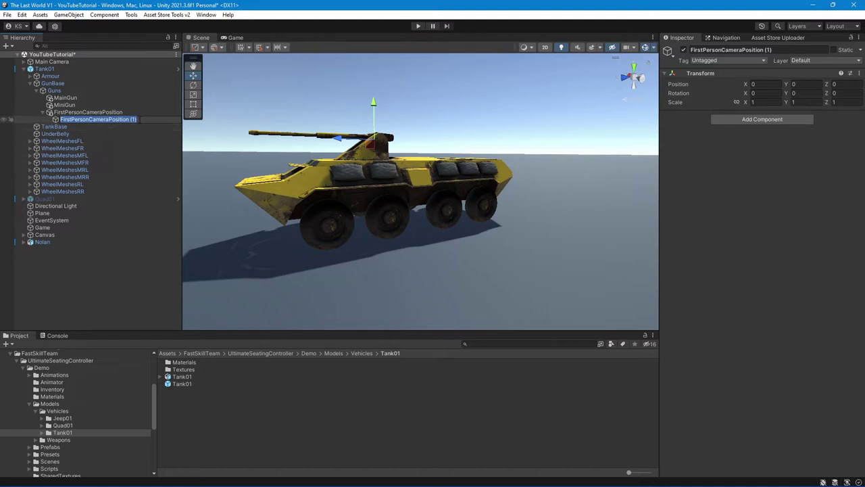
drag(137, 119, 125, 120)
text(Targe)
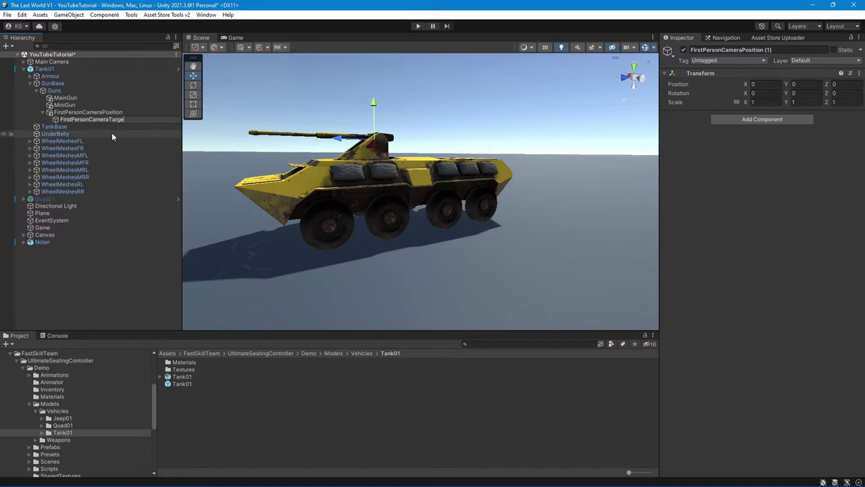
key(Return)
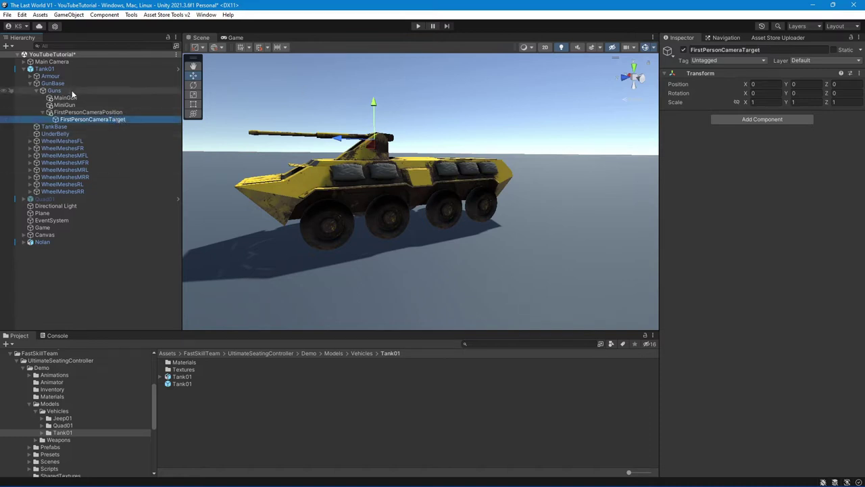
Drag FirstPersonCameraPosition up onto the turret just behind the main gun
double_click(122, 119)
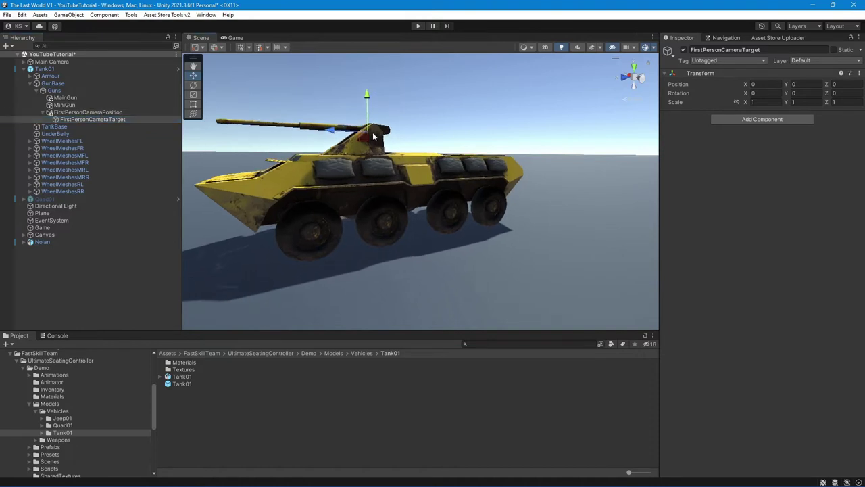
scroll(377, 146, up, 3)
scroll(377, 145, up, 2)
scroll(377, 146, up, 2)
scroll(377, 146, up, 1)
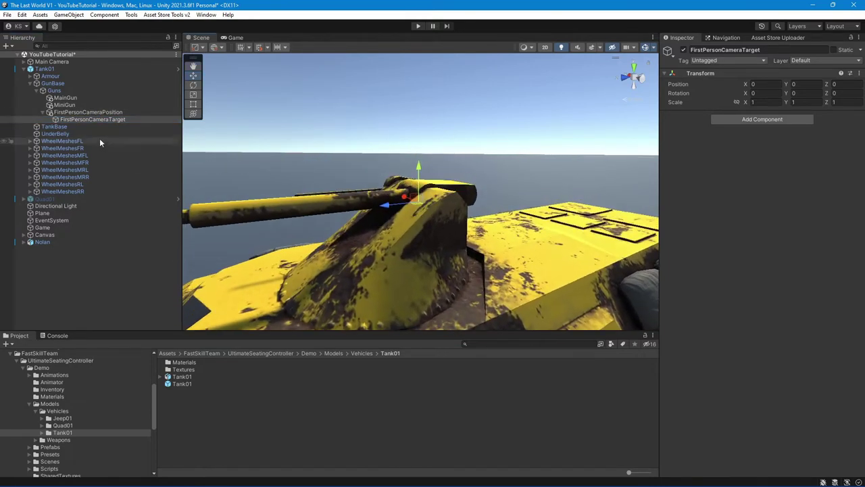
click(97, 113)
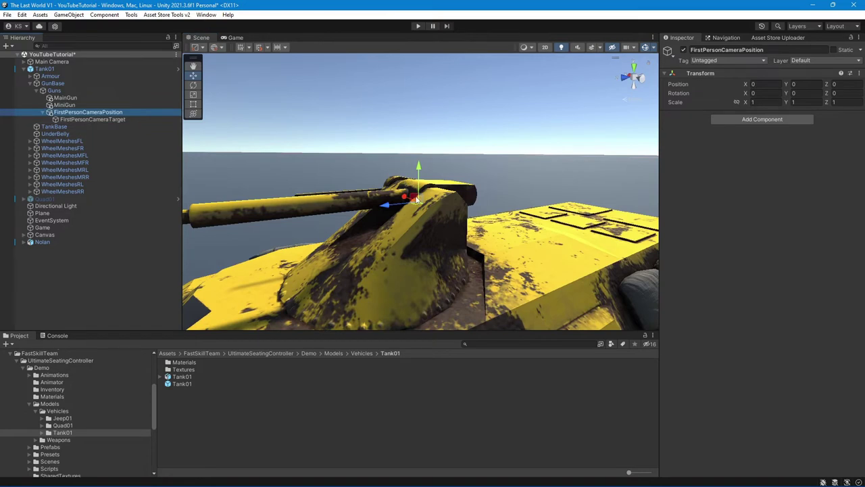
mouse_move(363, 181)
mouse_down()
mouse_move(448, 167)
mouse_move(120, 167)
mouse_move(440, 208)
mouse_move(493, 232)
mouse_move(530, 235)
mouse_move(510, 241)
mouse_move(515, 232)
mouse_up()
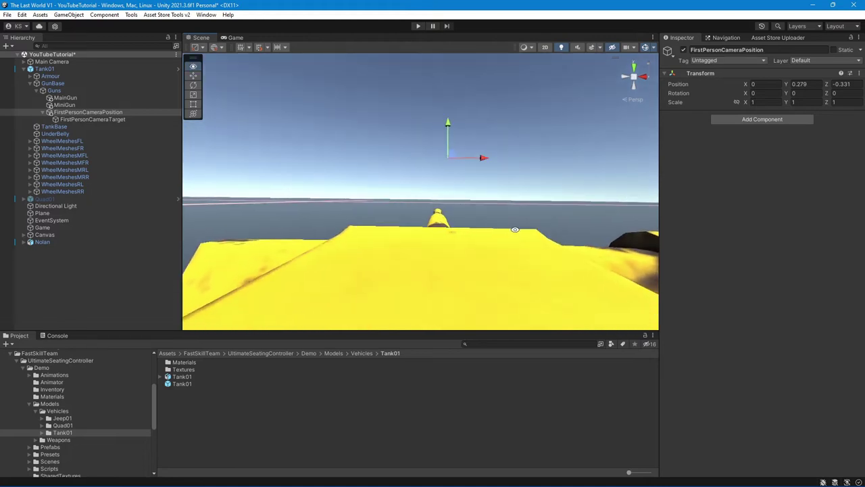
alt+drag(515, 232, 405, 216)
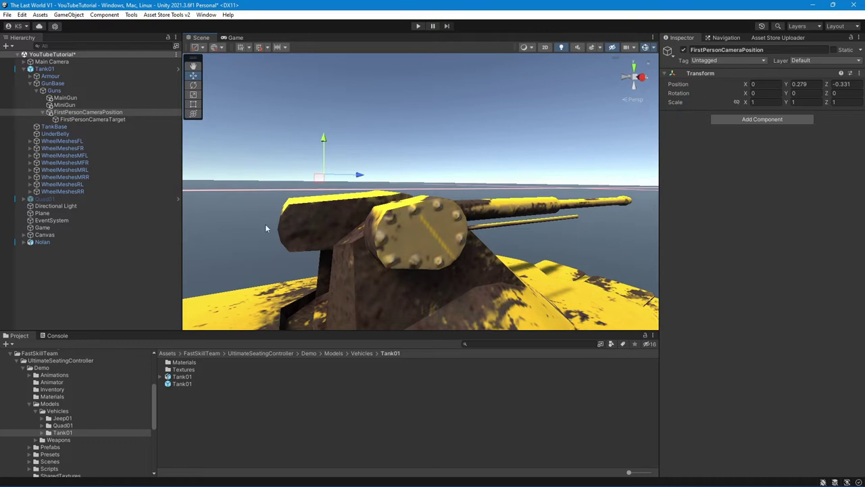
key(f)
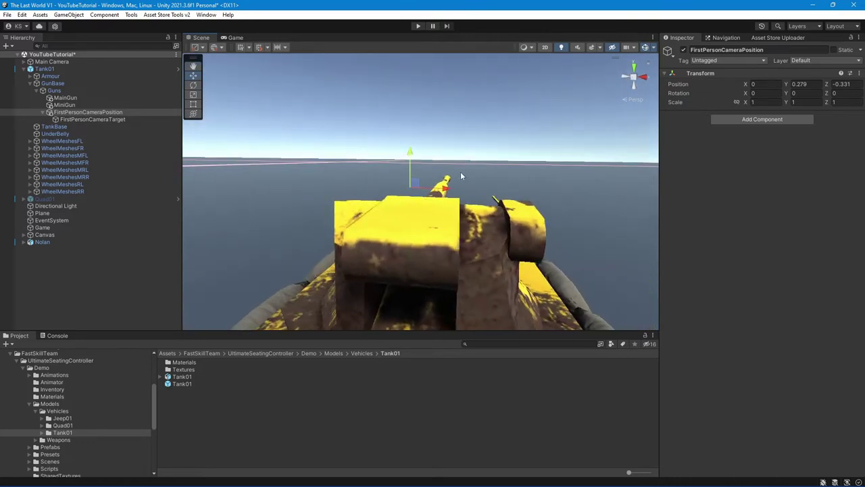
alt+drag(426, 170, 582, 263)
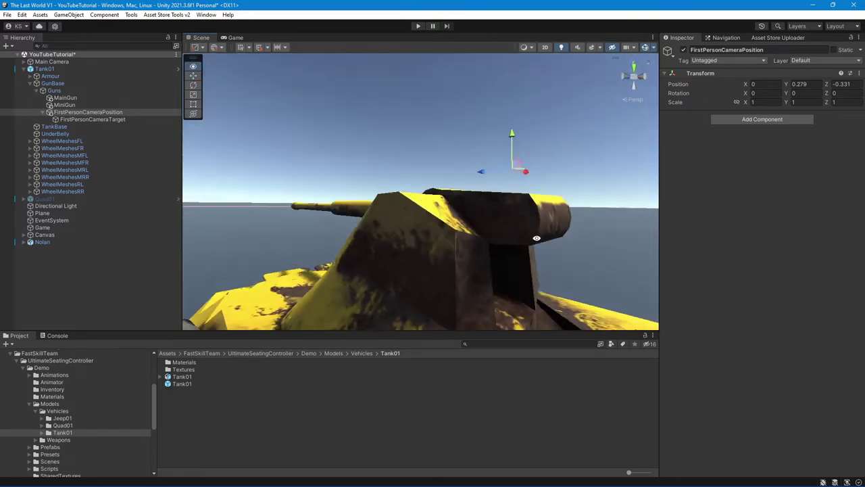
alt+drag(582, 264, 327, 233)
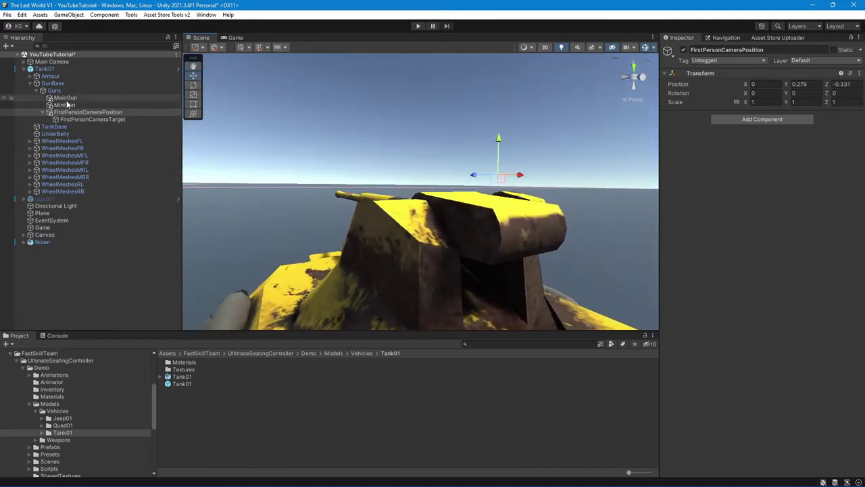
click(65, 98)
Slide MainGun forward along the main barrel to about Z 3.02, near the muzzle
mouse_move(449, 201)
alt+mouse_down()
mouse_move(536, 240)
mouse_move(473, 223)
mouse_move(267, 205)
alt+mouse_up()
key(w)
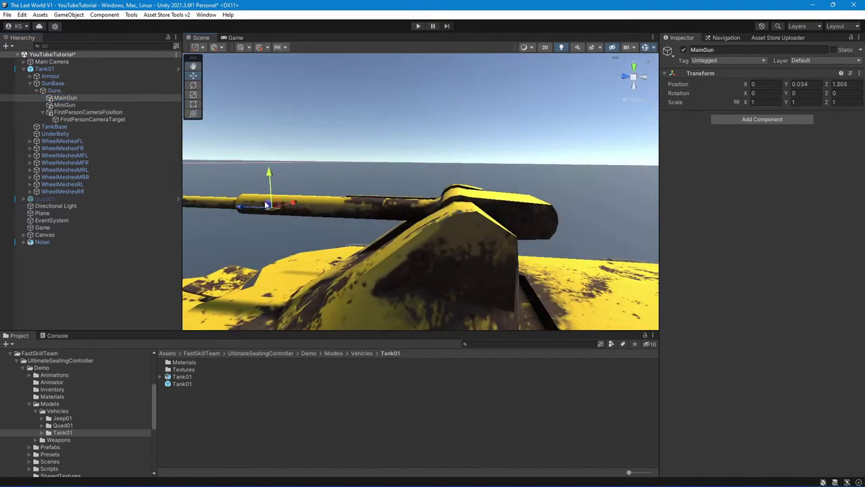
alt+drag(325, 232, 419, 237)
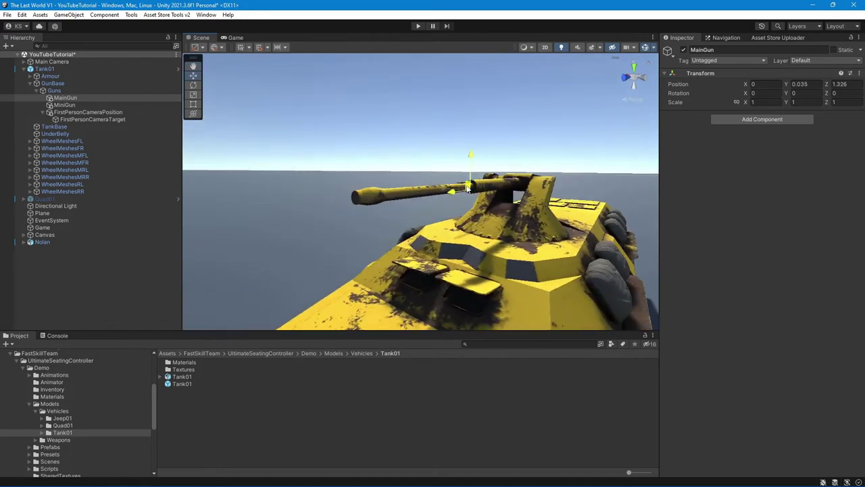
mouse_move(458, 186)
mouse_down()
mouse_move(352, 196)
mouse_move(502, 287)
mouse_move(441, 244)
mouse_up()
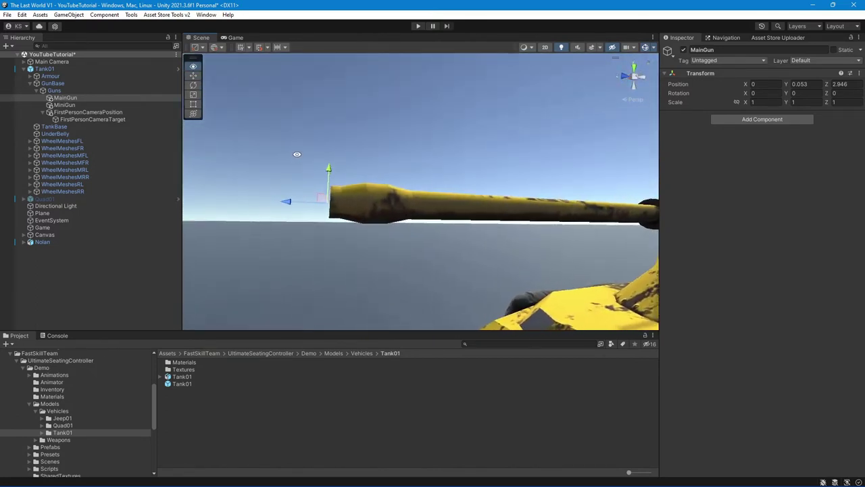
mouse_move(442, 243)
alt+mouse_down()
mouse_move(310, 196)
mouse_move(267, 205)
mouse_move(459, 259)
mouse_move(415, 177)
mouse_move(444, 195)
mouse_move(351, 202)
alt+mouse_up()
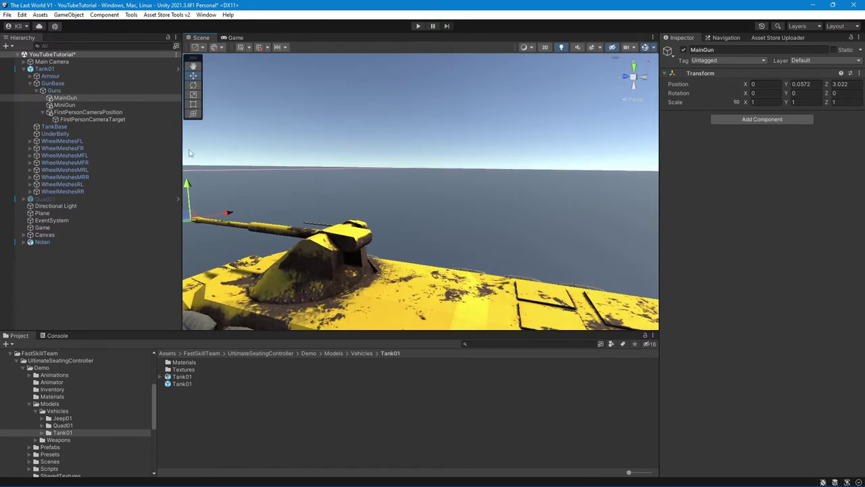
Move MiniGun forward along its axis to the tip of the smaller barrel
click(65, 104)
mouse_move(391, 182)
alt+mouse_down()
mouse_move(387, 206)
mouse_move(414, 203)
alt+mouse_up()
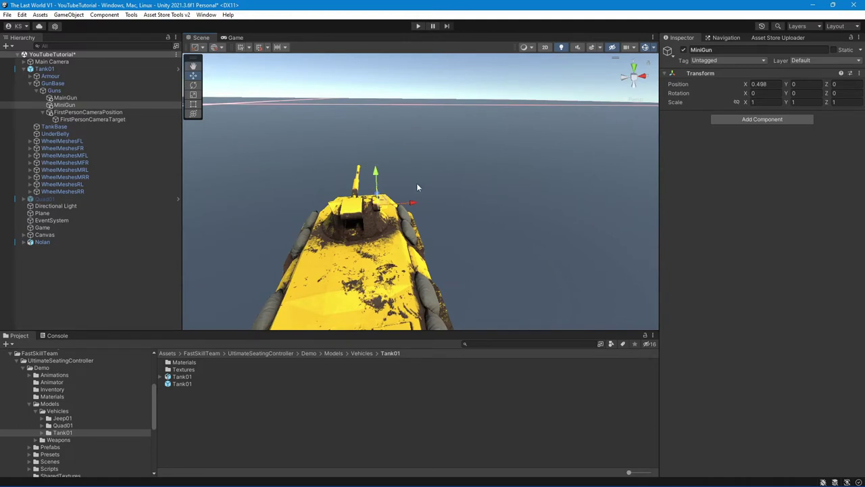
mouse_move(433, 196)
alt+mouse_down()
mouse_move(578, 198)
mouse_move(473, 223)
alt+mouse_up()
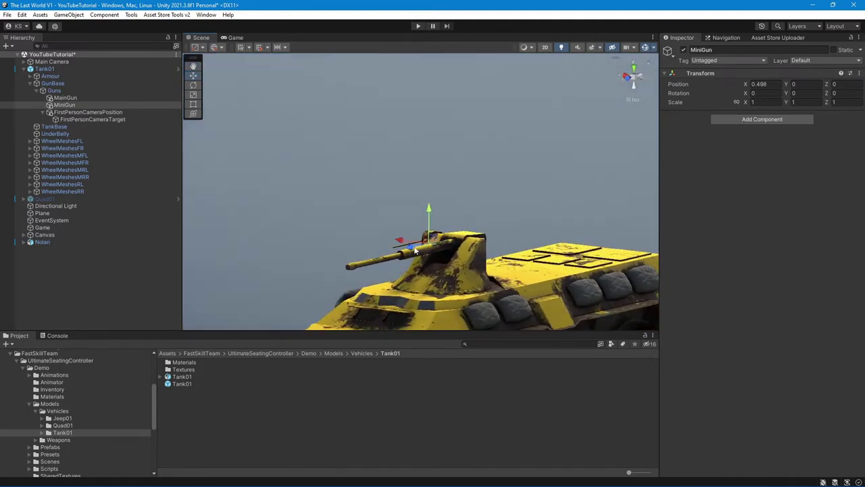
drag(416, 252, 389, 249)
scroll(507, 231, down, 3)
mouse_move(523, 208)
middle_down()
mouse_move(485, 246)
mouse_move(246, 297)
middle_up()
key(f)
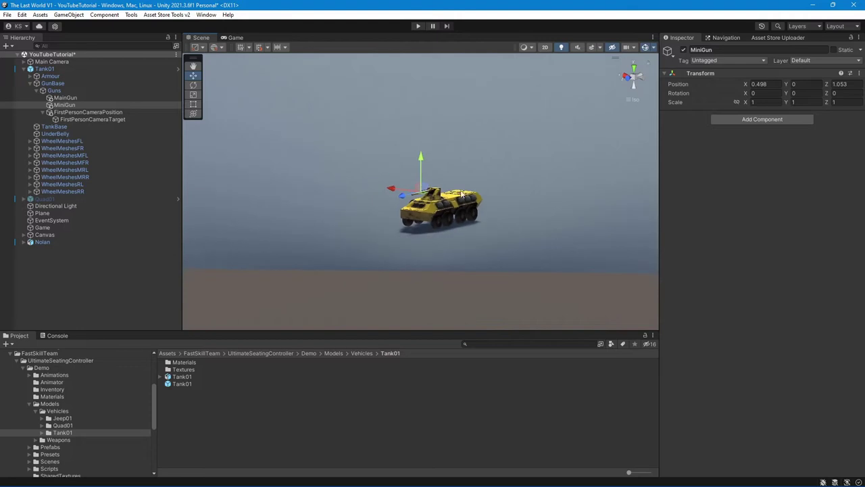
scroll(456, 198, up, 5)
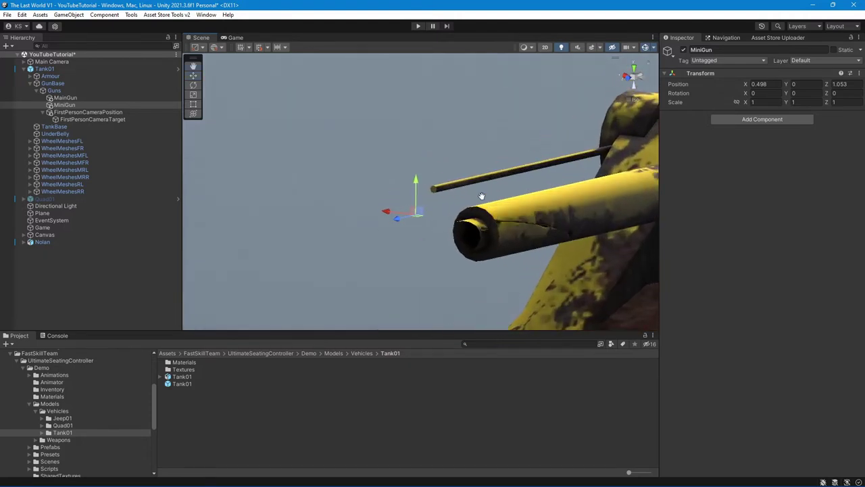
mouse_move(481, 196)
alt+mouse_down()
mouse_move(383, 247)
mouse_move(410, 222)
alt+mouse_up()
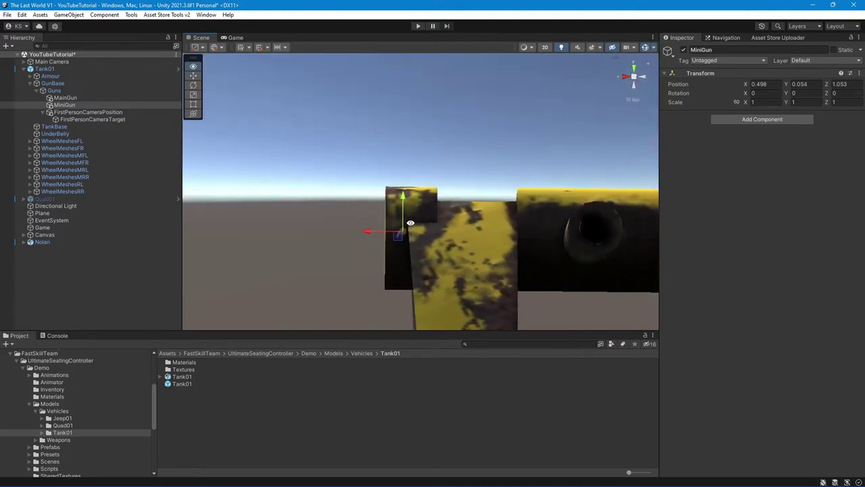
mouse_move(410, 222)
alt+mouse_down()
mouse_move(364, 235)
mouse_move(385, 226)
alt+mouse_up()
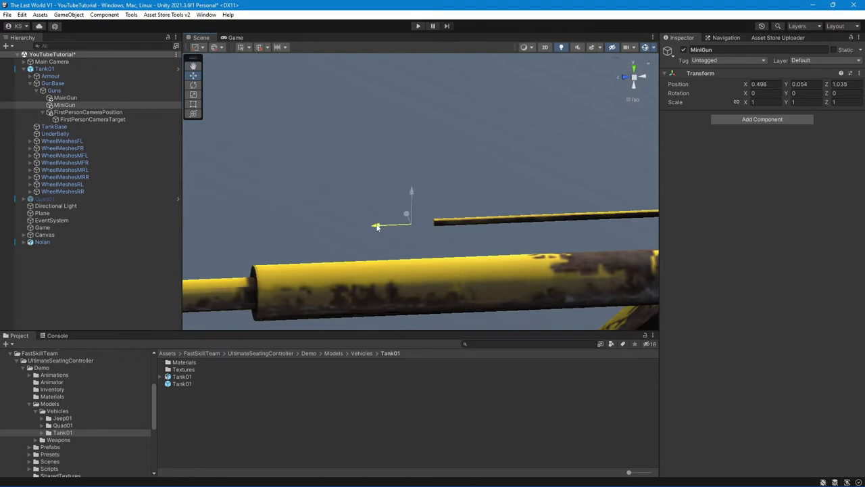
Return to a perspective view and select both MainGun and MiniGun for adding components
click(633, 79)
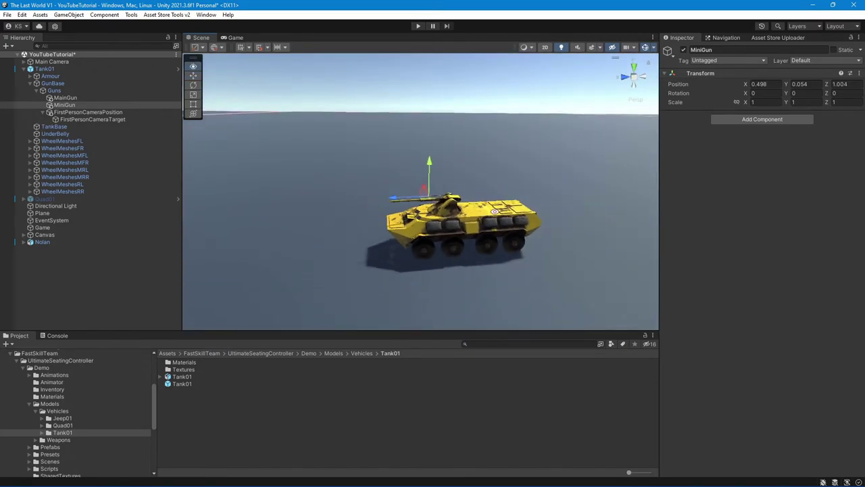
mouse_move(475, 204)
alt+mouse_down()
mouse_move(494, 232)
mouse_move(178, 218)
alt+mouse_up()
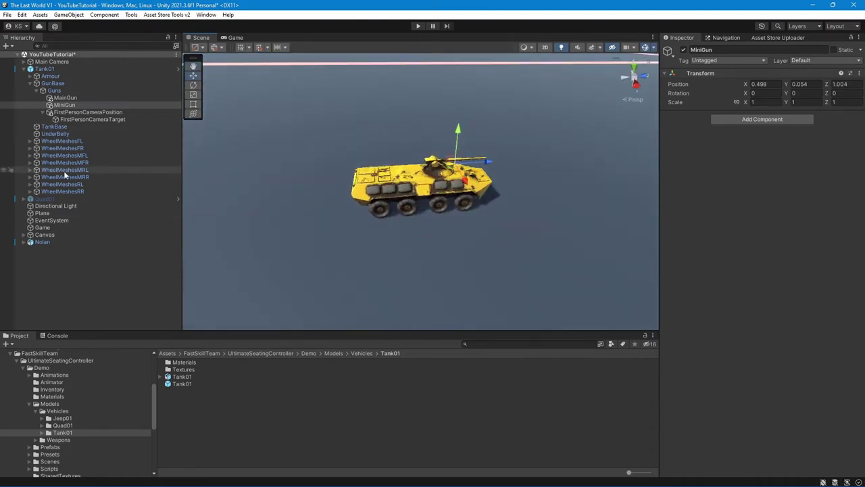
ctrl+click(82, 99)
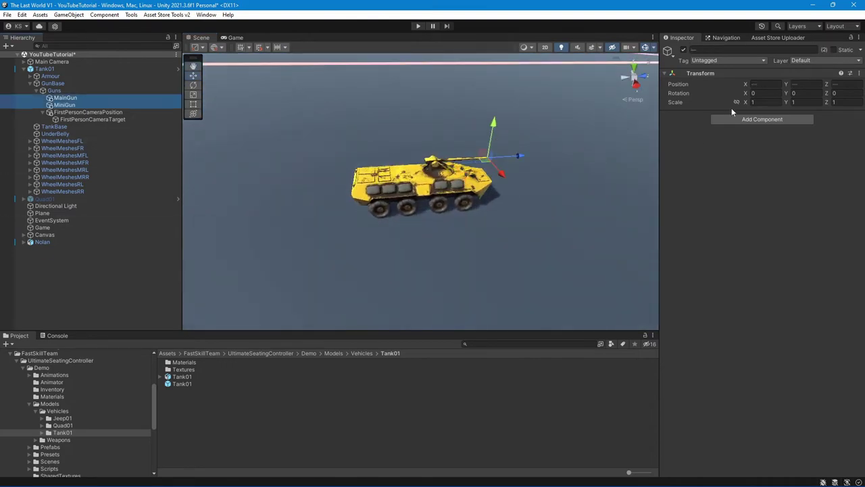
click(725, 117)
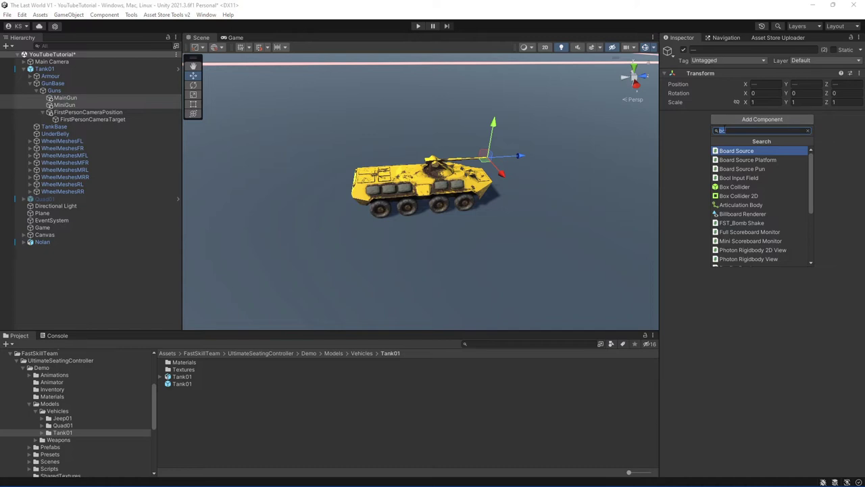
Add the Vehicle Weapon Shooter script, found by searching 'veh', to both selected guns
text(veh)
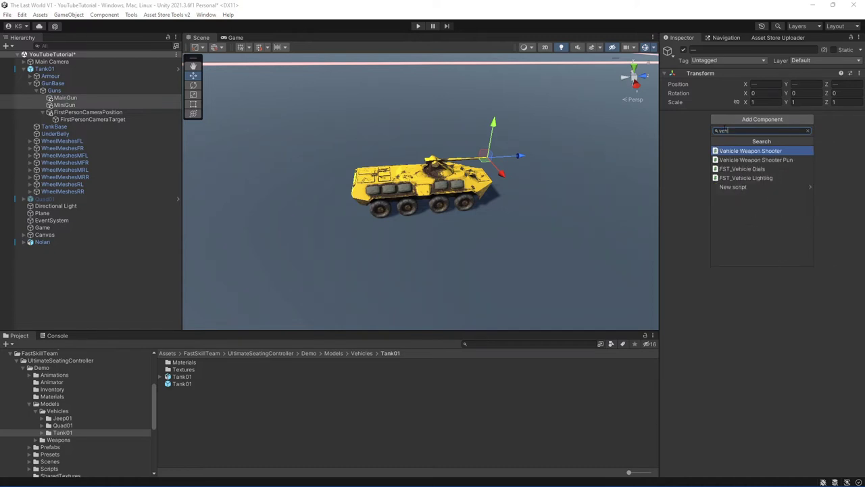
key(Return)
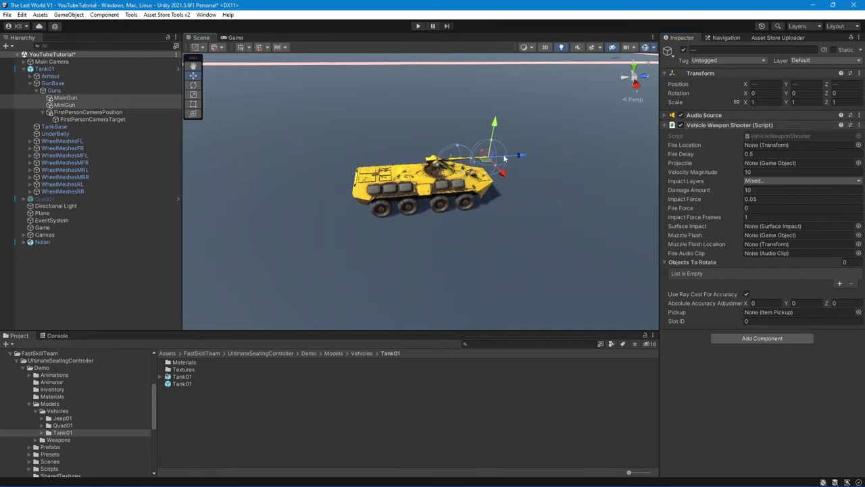
middle_drag(499, 167, 471, 176)
key(f)
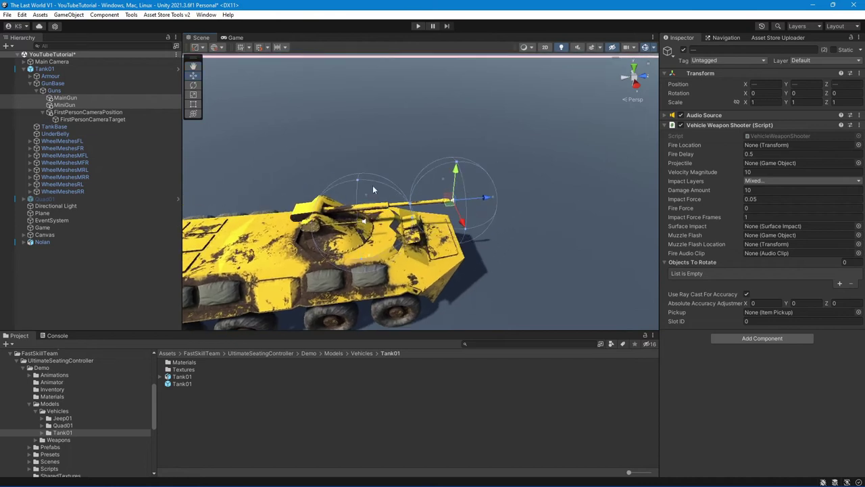
Assign MainGun and MiniGun as their own Fire Location and Muzzle Flash Location
click(72, 101)
drag(71, 101, 771, 145)
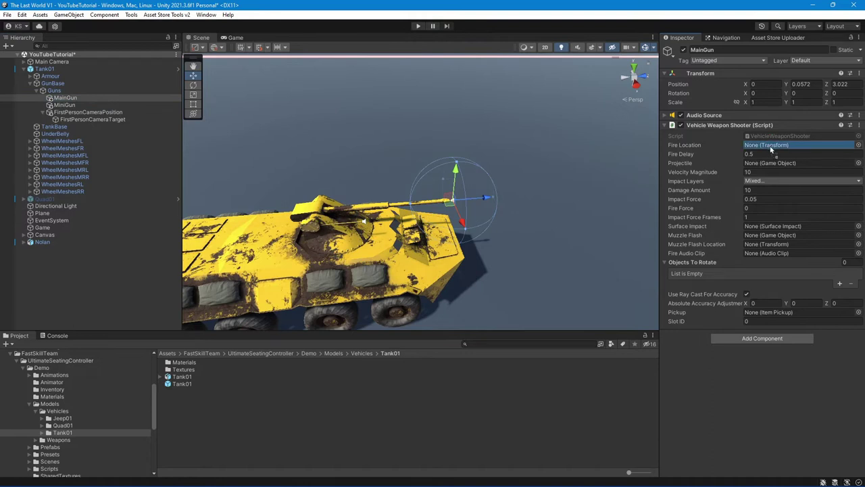
click(101, 106)
drag(102, 106, 763, 145)
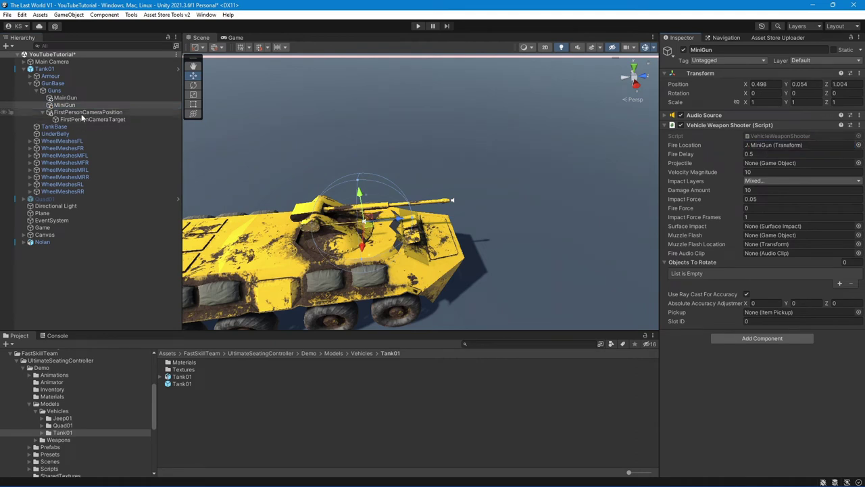
drag(81, 106, 725, 199)
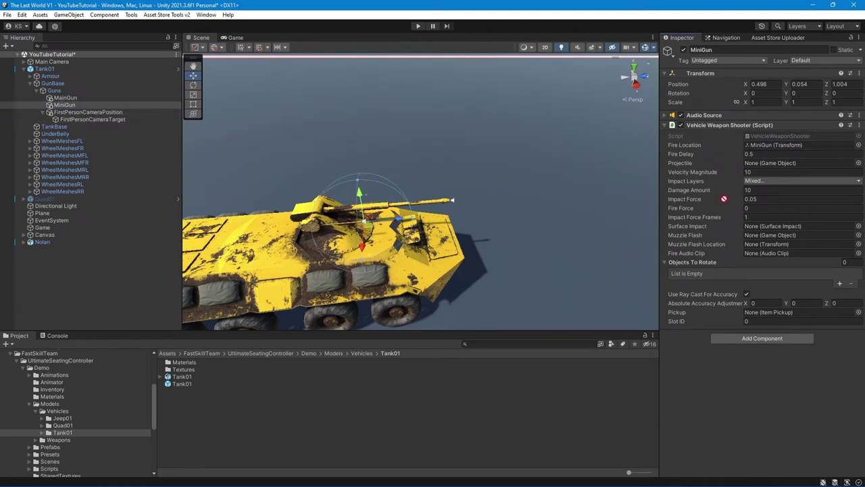
drag(723, 199, 752, 244)
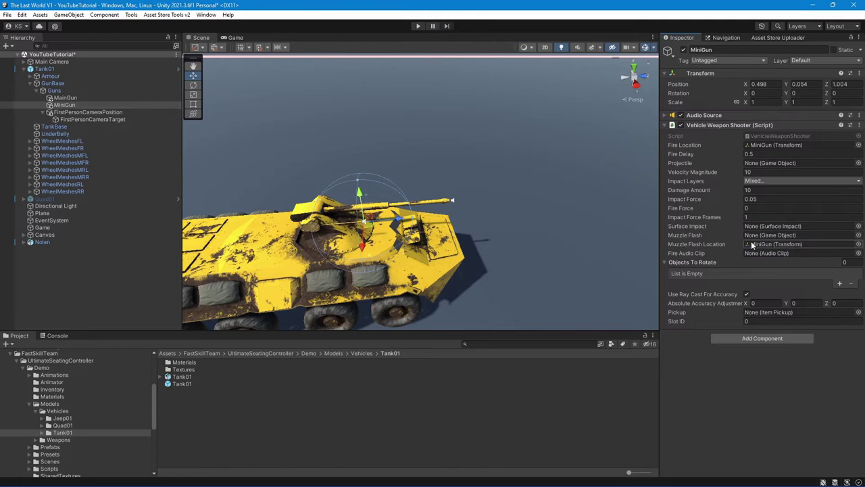
click(85, 98)
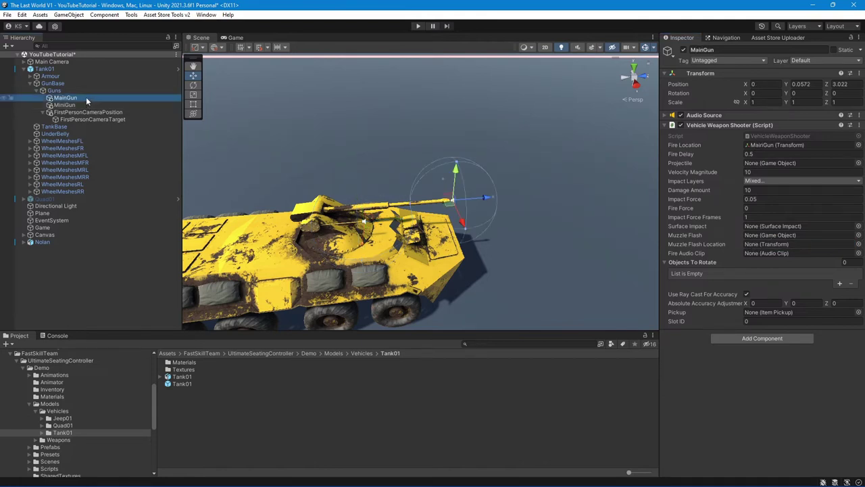
drag(86, 97, 780, 246)
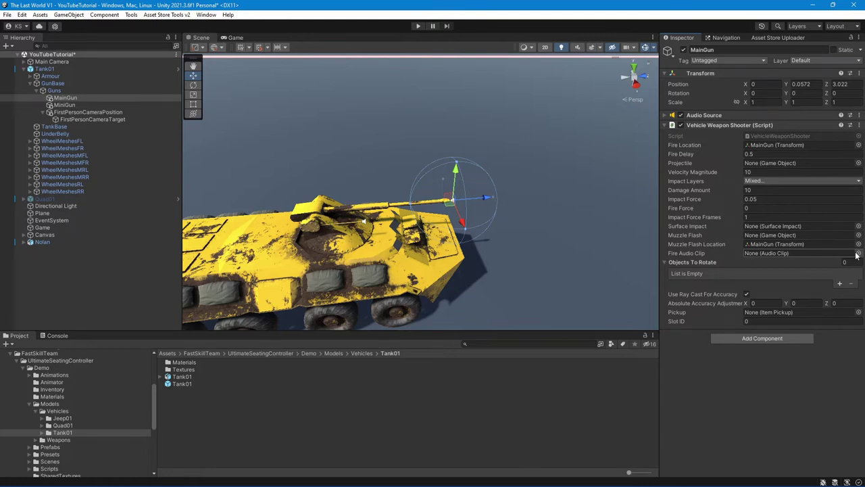
Set MainGun's Fire Audio Clip to Explosion
click(857, 253)
text(e)
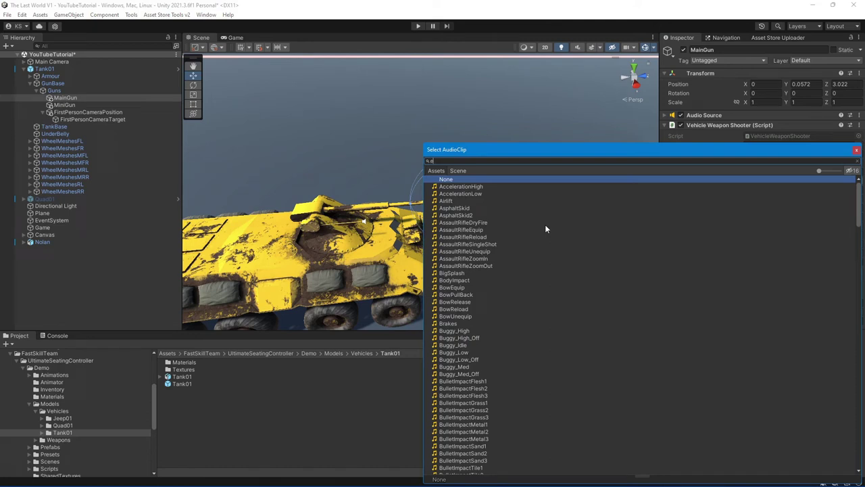
text(xploks)
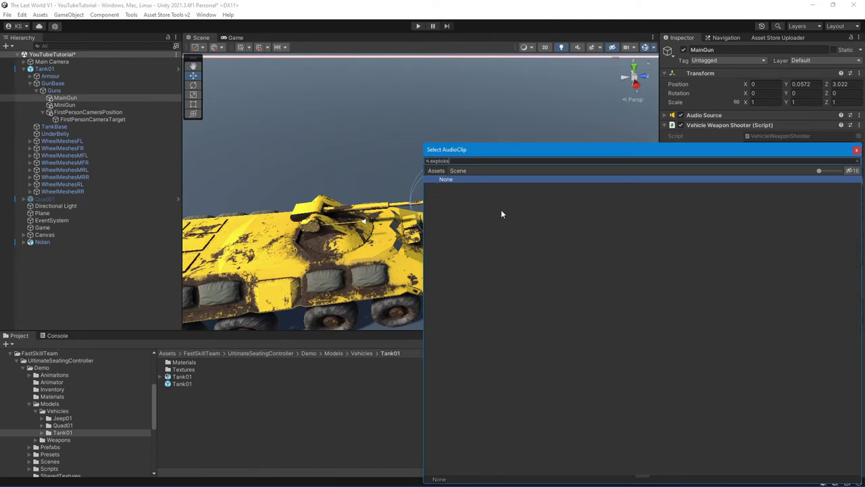
key(BackSpace)
key(BackSpace)
click(457, 187)
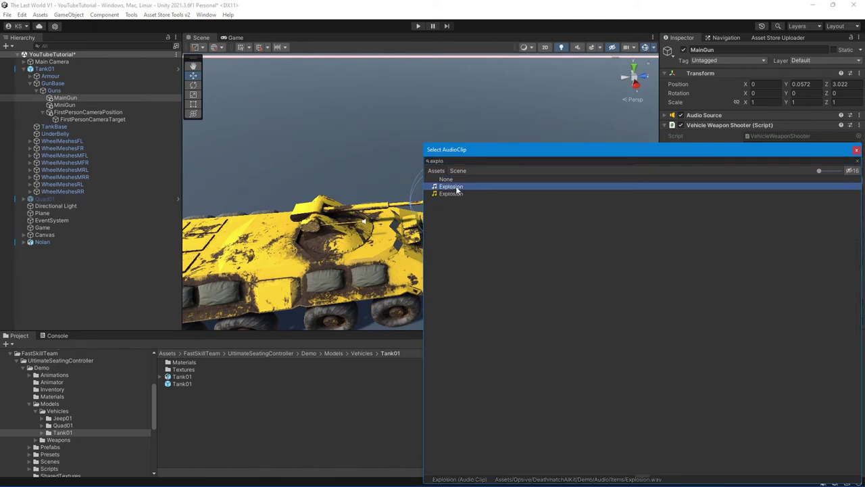
double_click(452, 194)
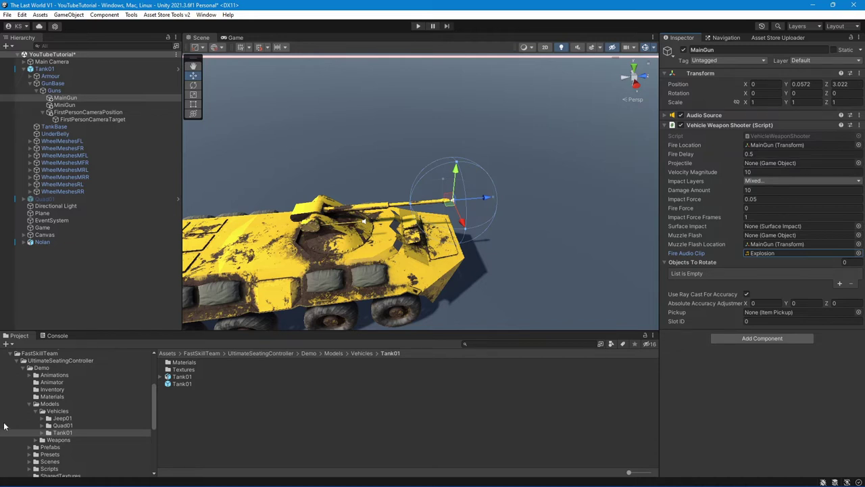
Assign TankMainGunProjectile to MainGun and TankMiniGunProjectile to MiniGun from Prefabs/VehicleWeaponShooters
click(29, 404)
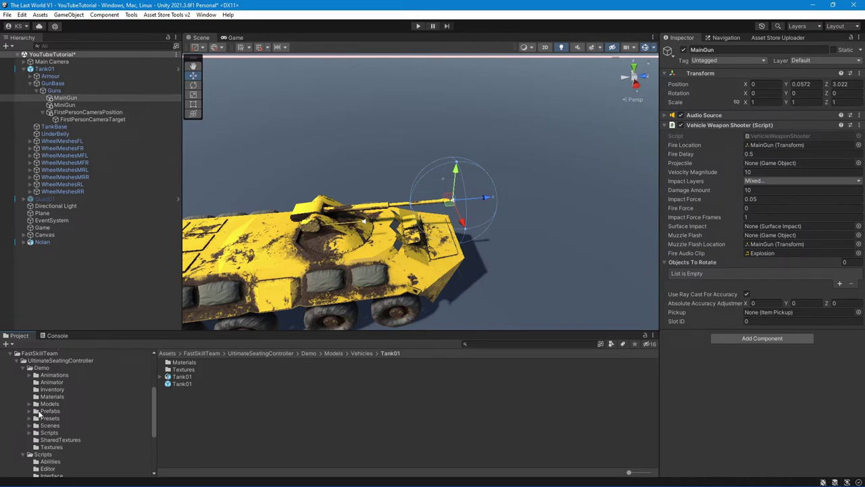
click(43, 411)
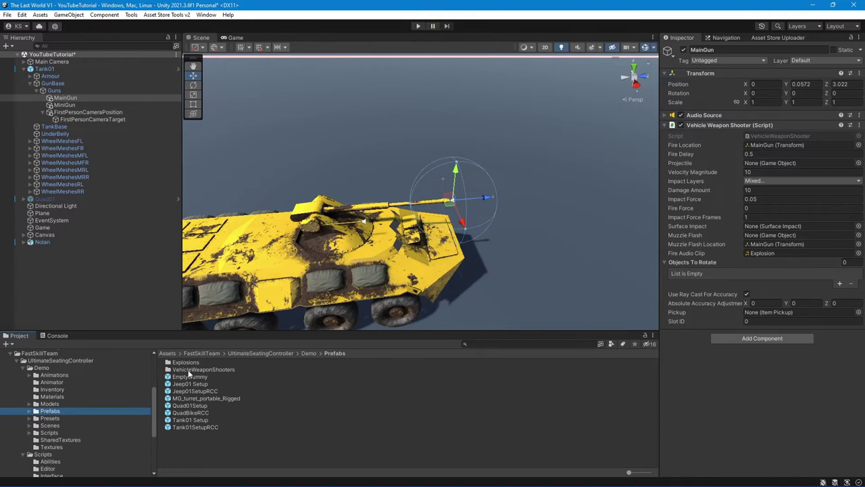
click(30, 411)
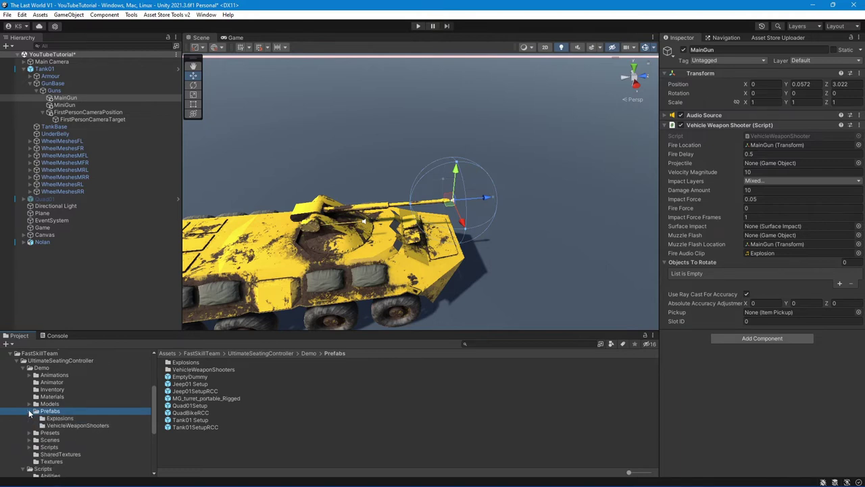
click(65, 425)
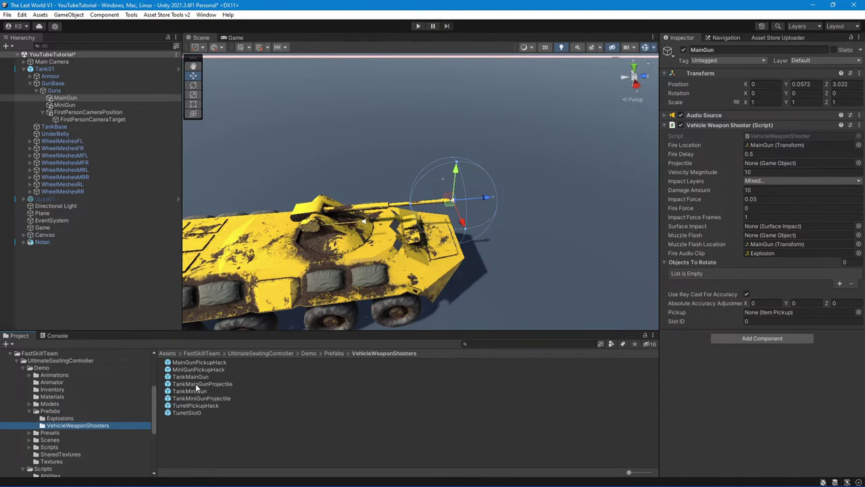
mouse_move(196, 384)
mouse_down()
mouse_move(775, 252)
mouse_move(767, 227)
mouse_up()
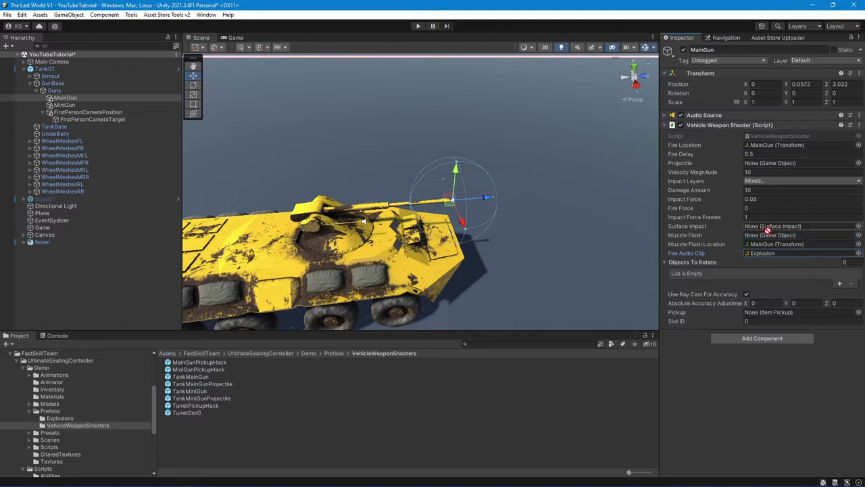
drag(767, 227, 777, 163)
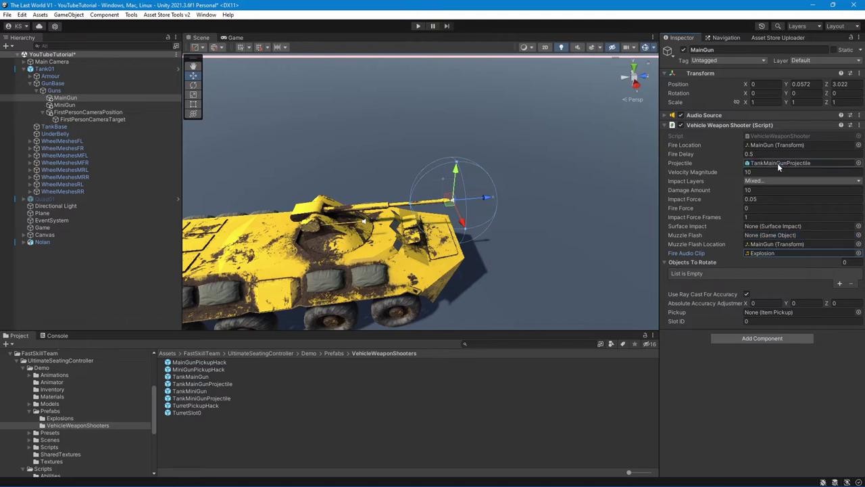
click(72, 106)
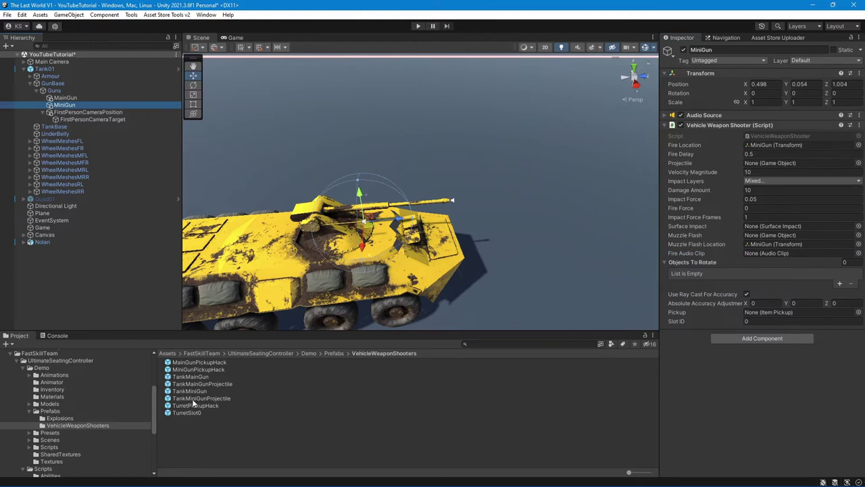
drag(194, 399, 765, 167)
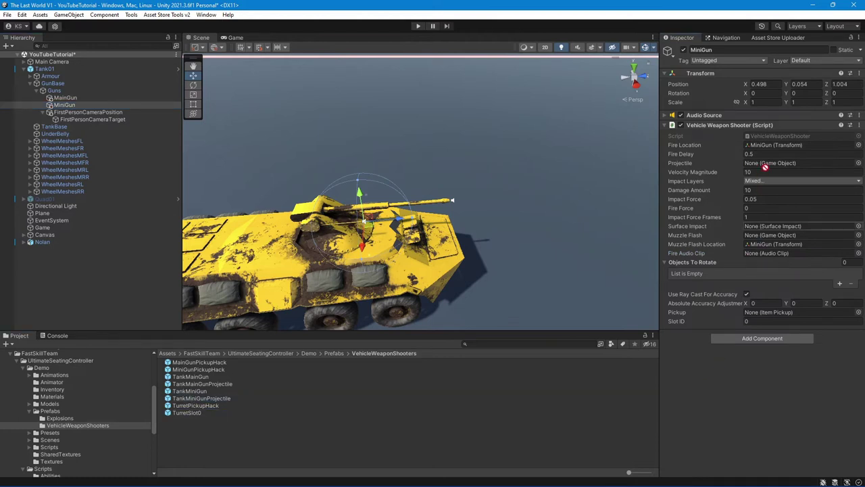
drag(764, 167, 770, 163)
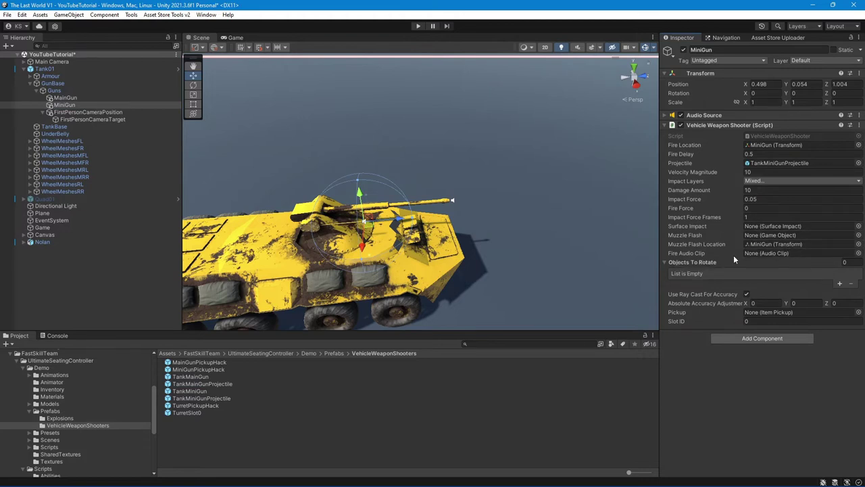
Set MiniGun's Fire Audio Clip to AssaultRifleSingleShot
click(858, 253)
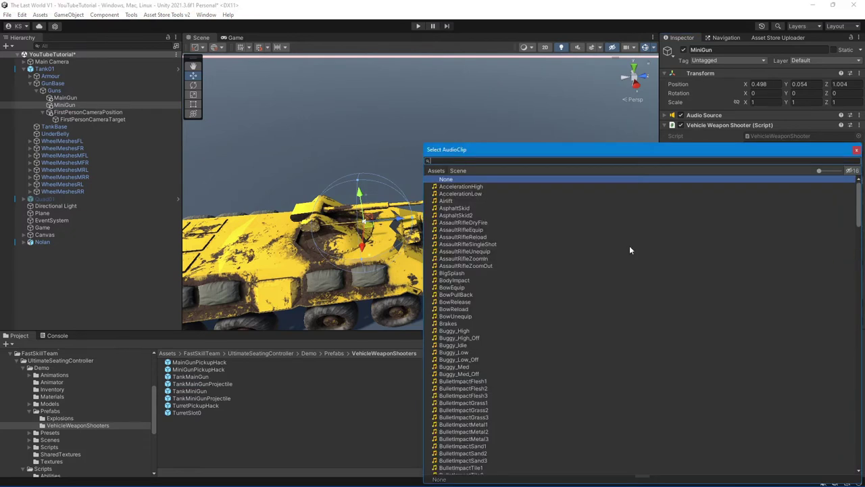
text(A)
text(ssua)
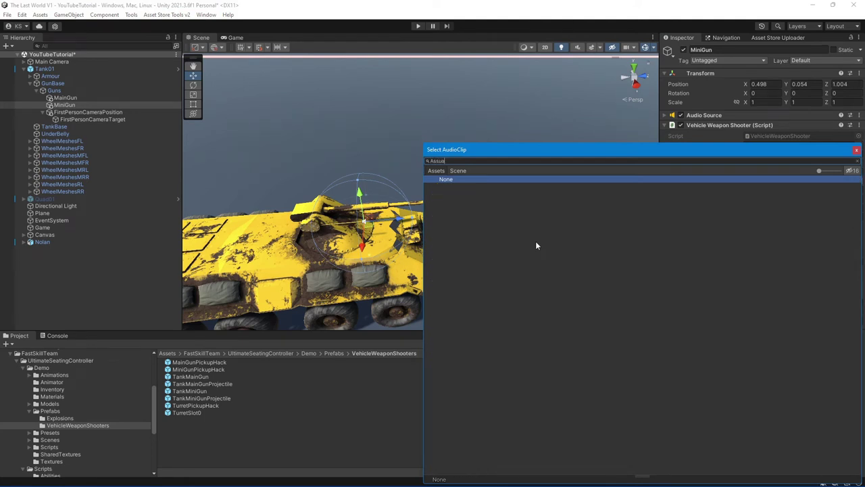
key(BackSpace)
key(BackSpace)
text(a)
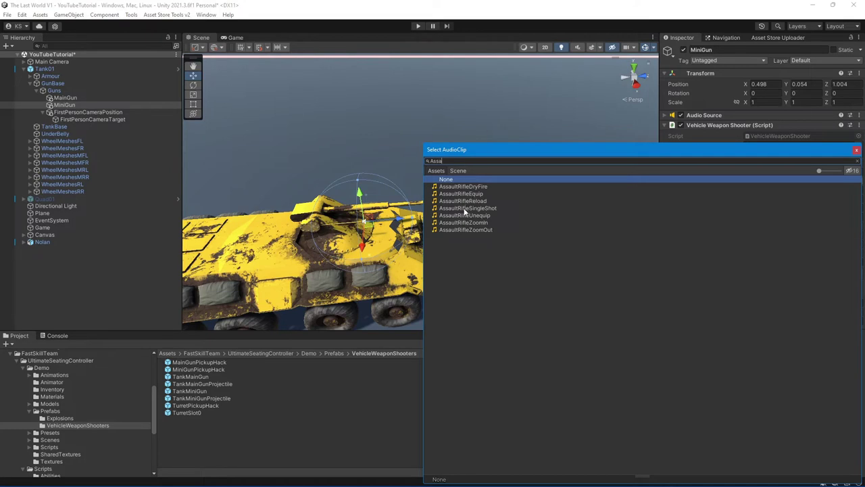
double_click(468, 208)
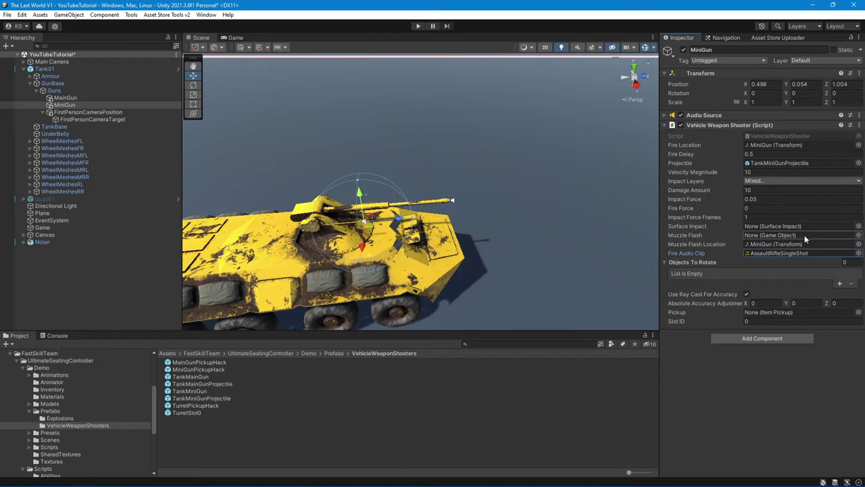
Set MiniGun's Muzzle Flash to the MuzzleFlash prefab from project assets
click(858, 234)
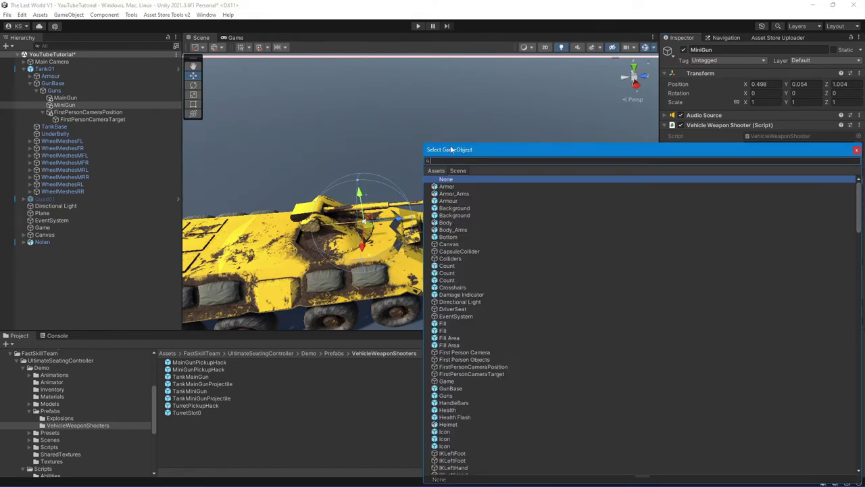
click(436, 171)
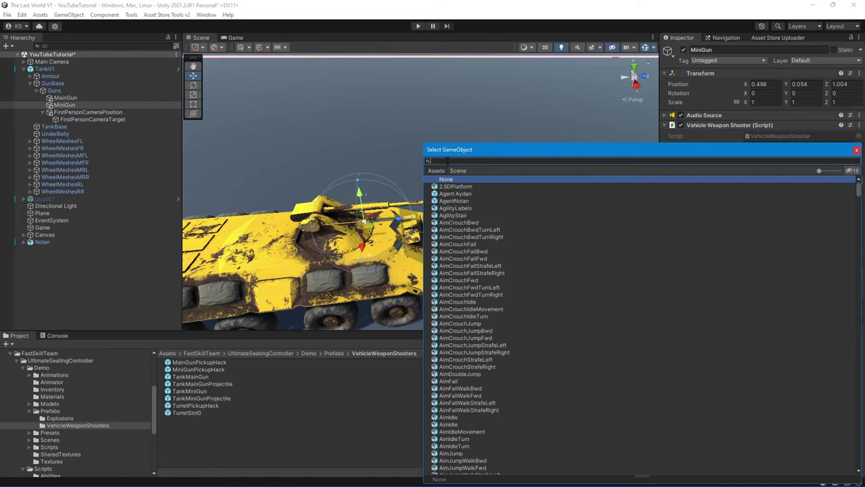
text(muzzle)
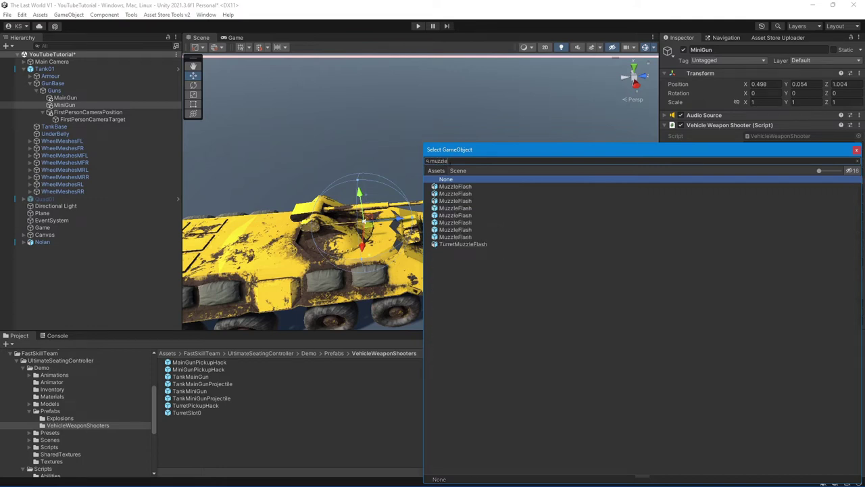
click(455, 208)
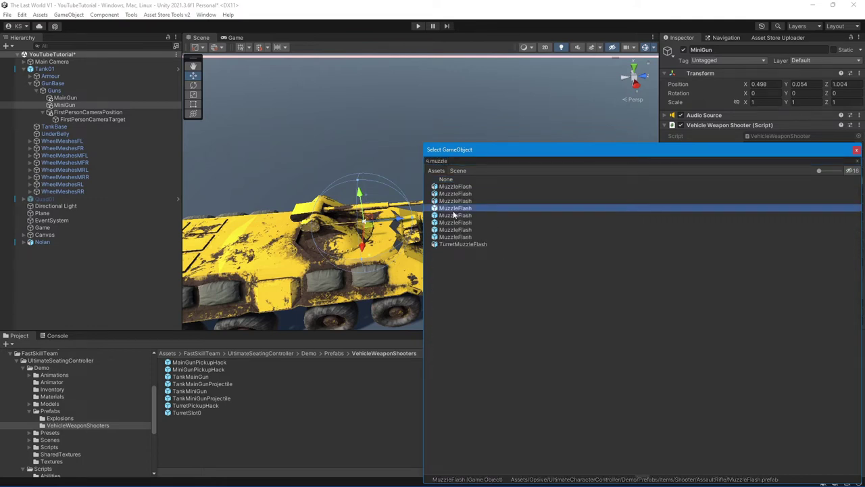
double_click(454, 211)
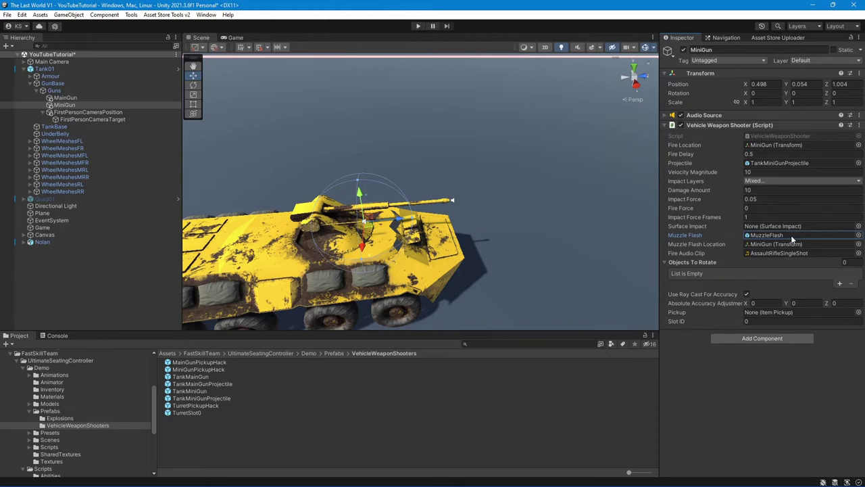
Search the Assets for 'smoke' and assign the Smoke 1 prefab as MainGun's muzzle flash
click(97, 100)
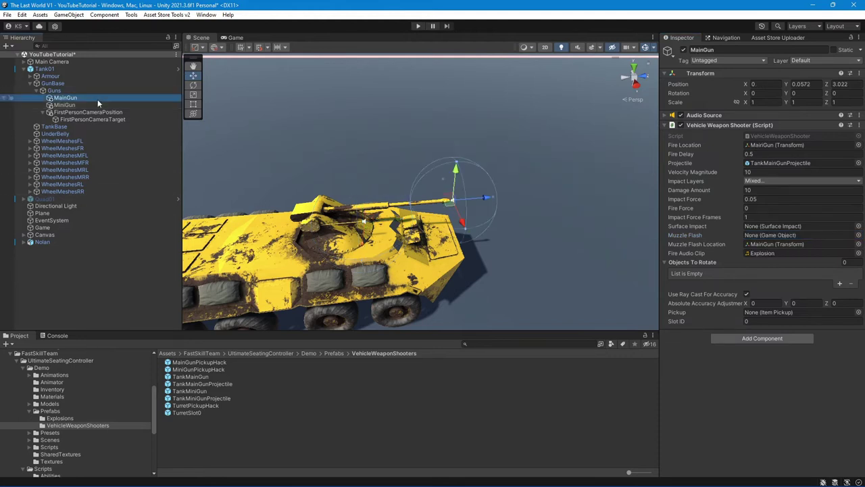
click(858, 235)
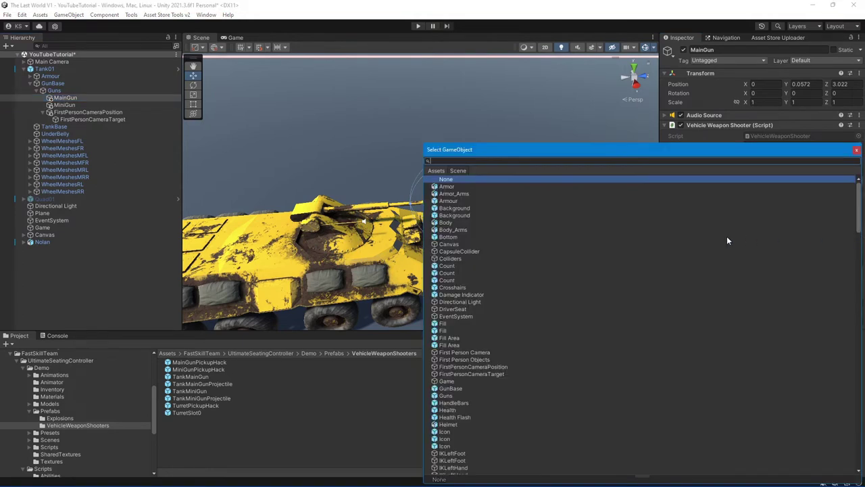
text(smooke)
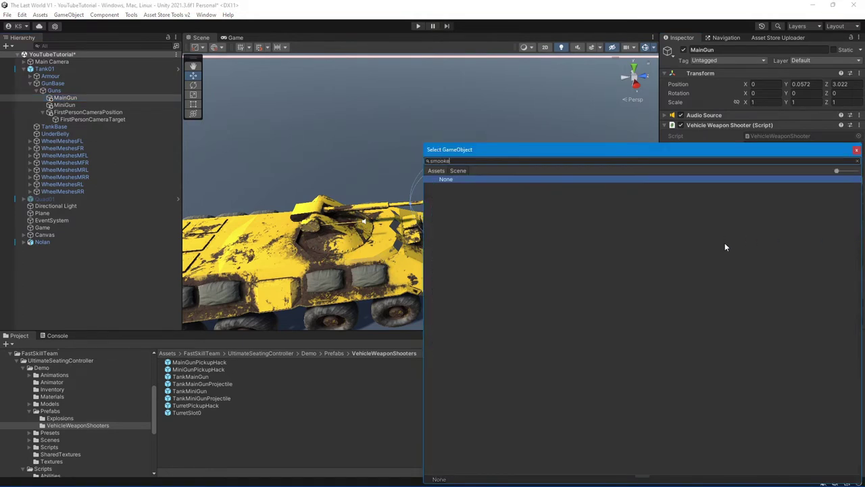
key(BackSpace)
key(BackSpace)
text(ke)
click(435, 170)
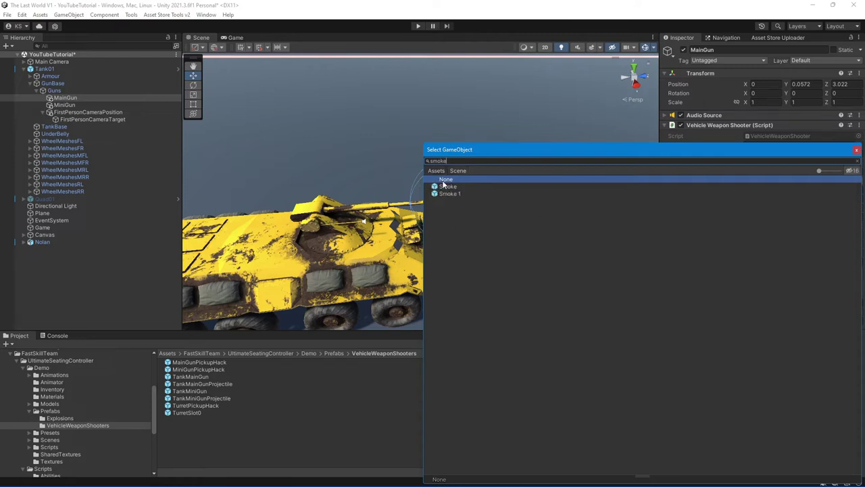
click(448, 194)
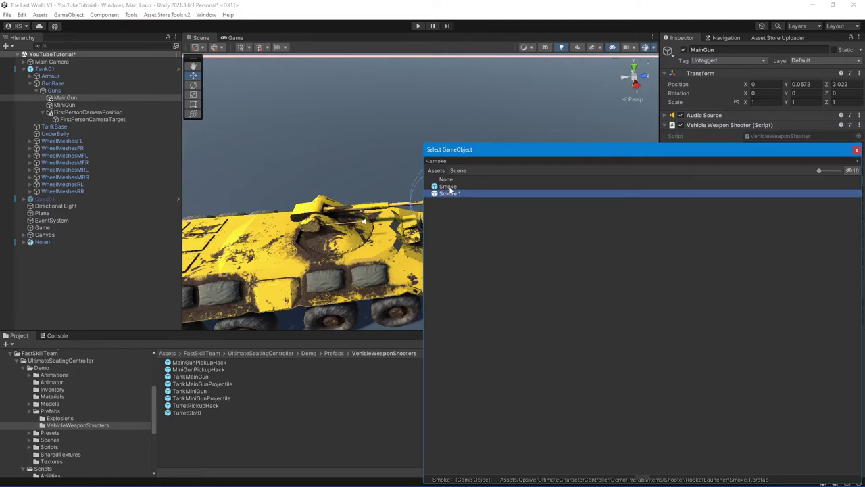
click(448, 187)
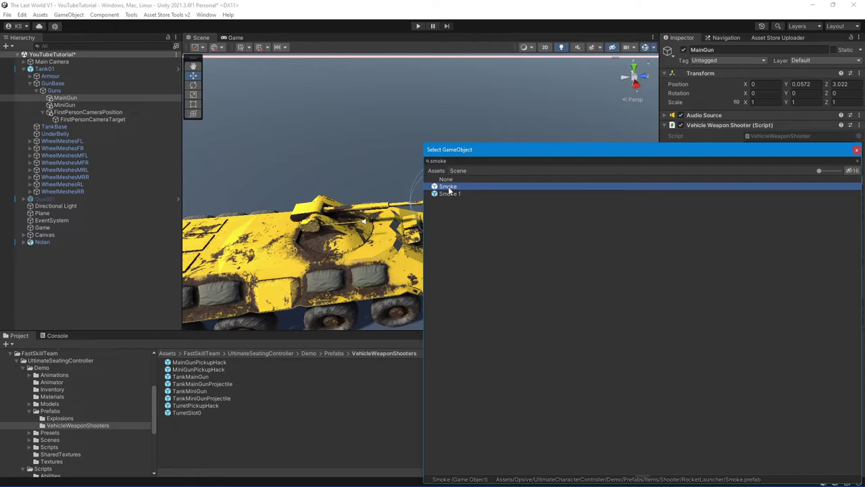
click(447, 193)
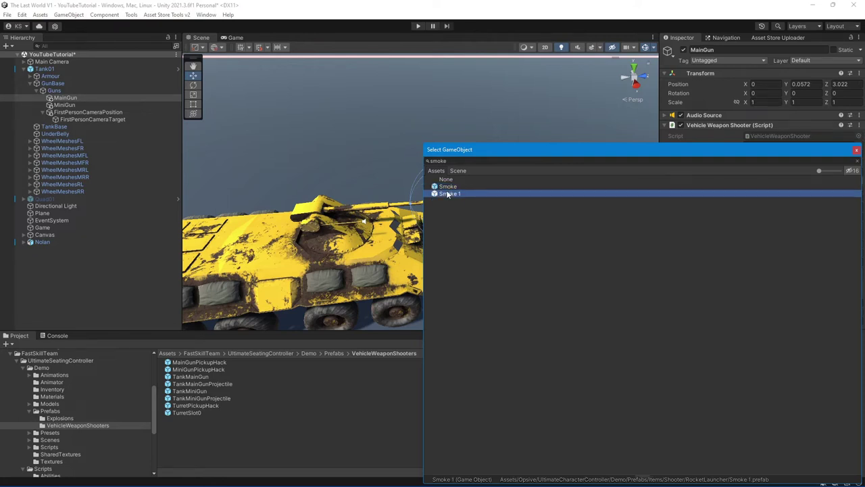
double_click(447, 193)
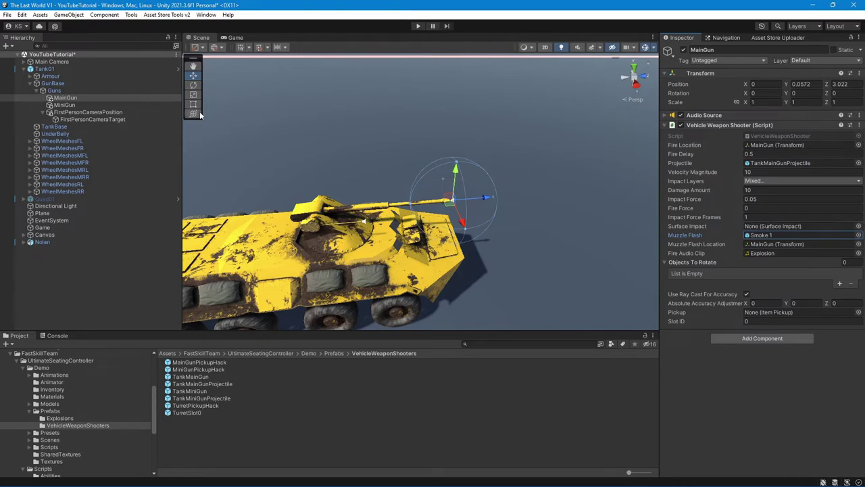
click(68, 105)
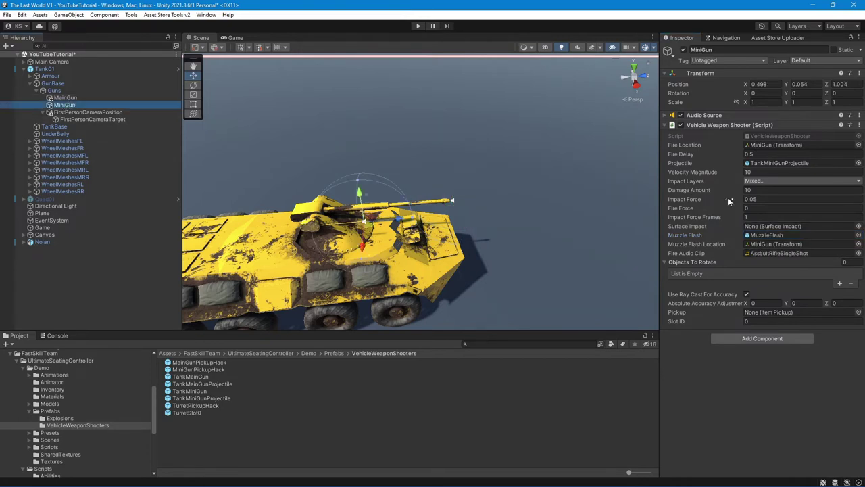
Set the MiniGun shooter's Surface Impact to the Bullet prefab
click(858, 226)
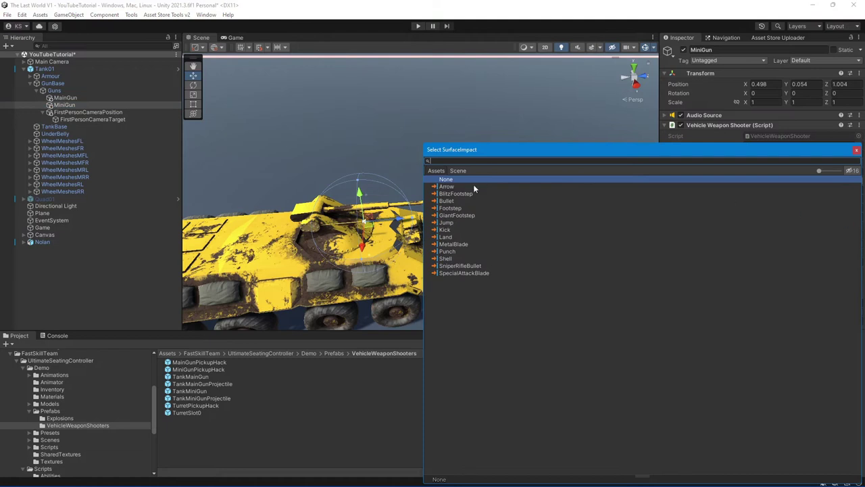
double_click(447, 201)
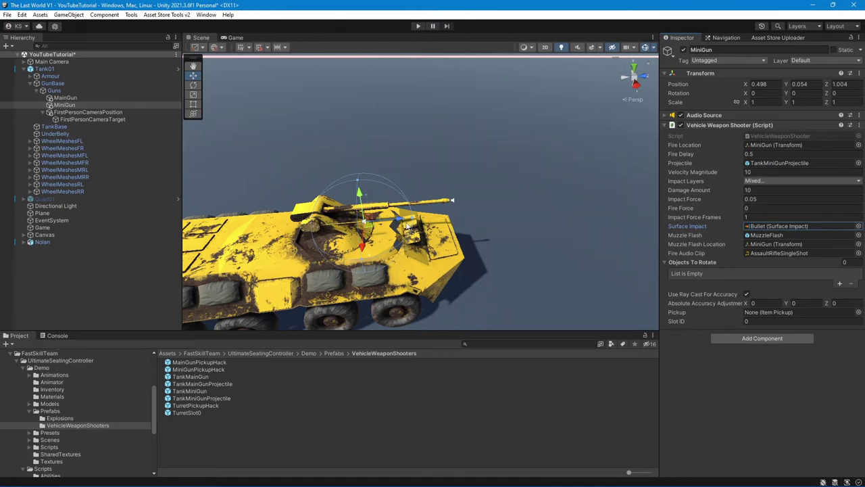
mouse_move(64, 104)
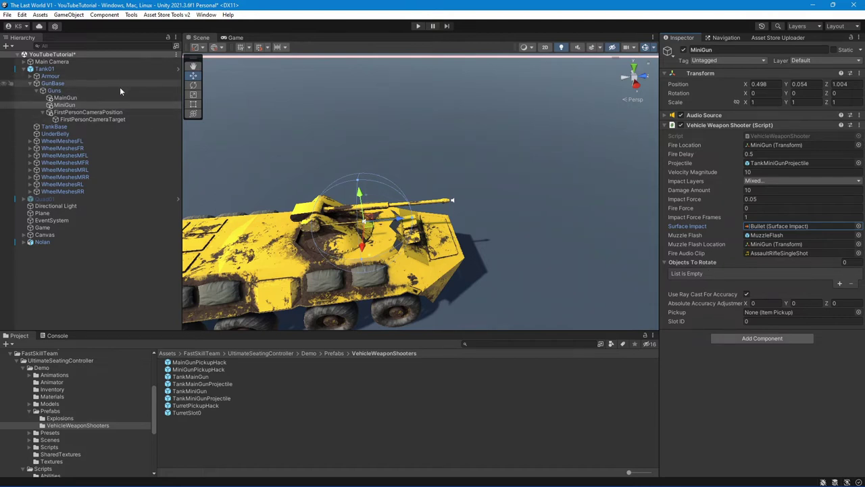
click(76, 92)
alt+drag(298, 201, 446, 235)
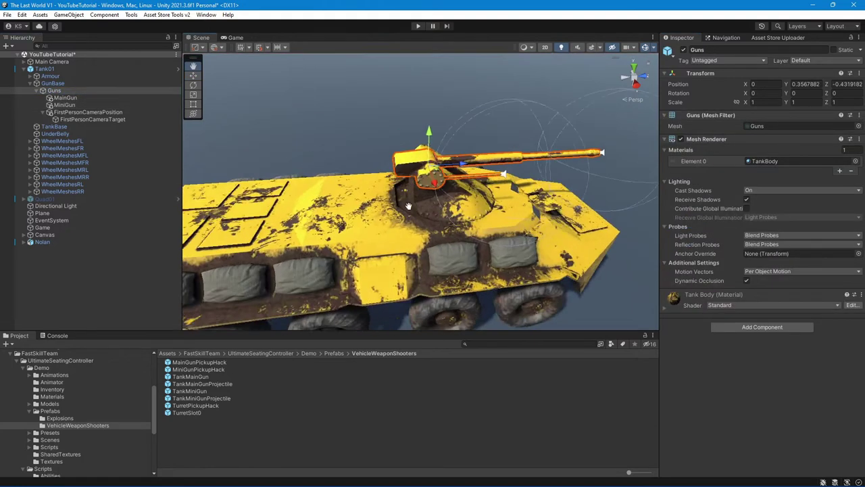
key(e)
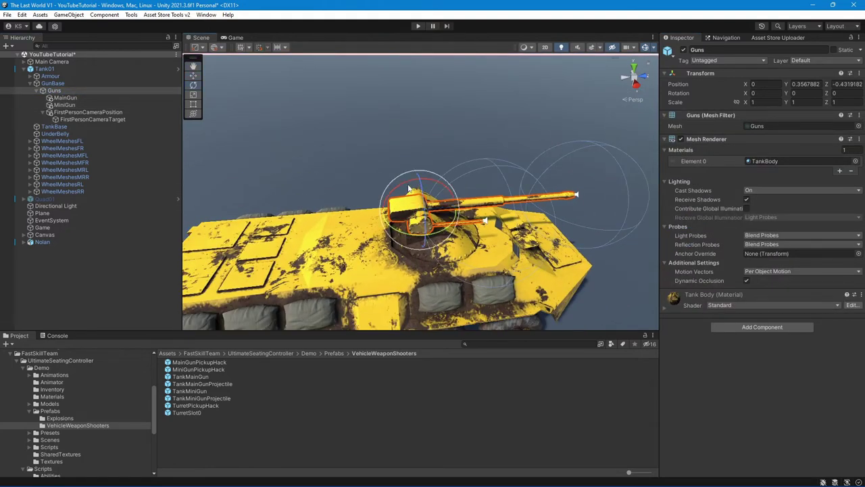
mouse_move(412, 190)
mouse_down()
mouse_move(422, 191)
mouse_move(387, 194)
mouse_up()
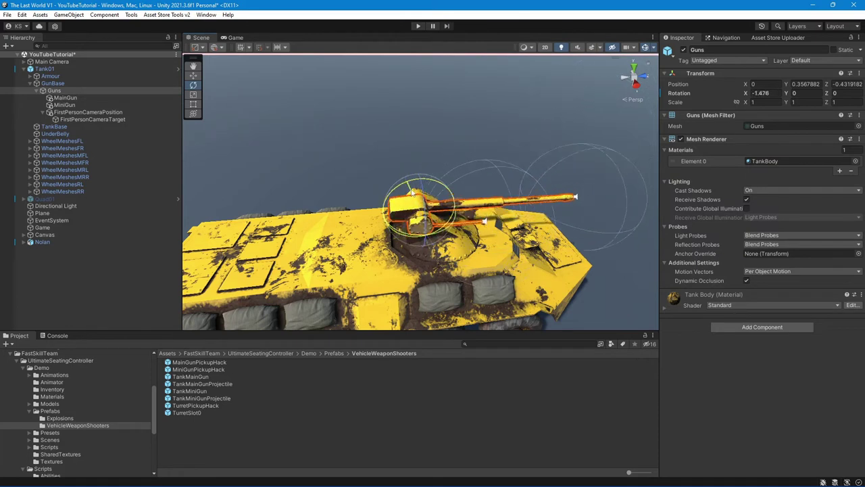
key(ctrl+z)
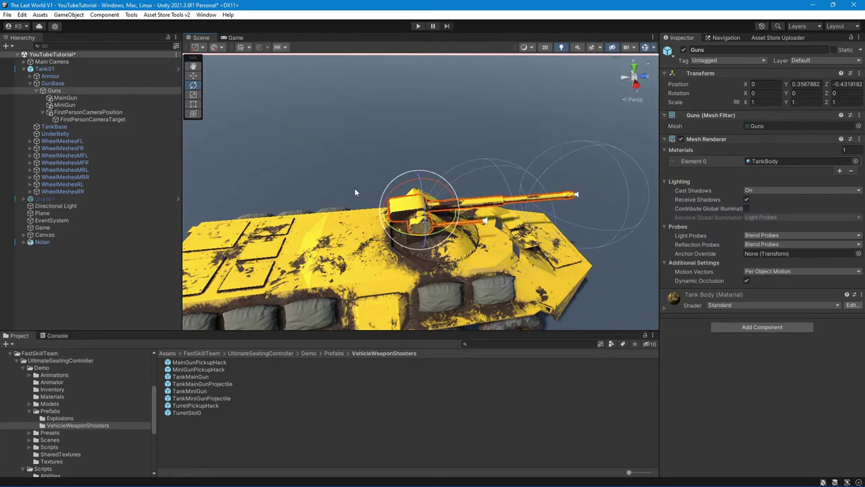
click(67, 84)
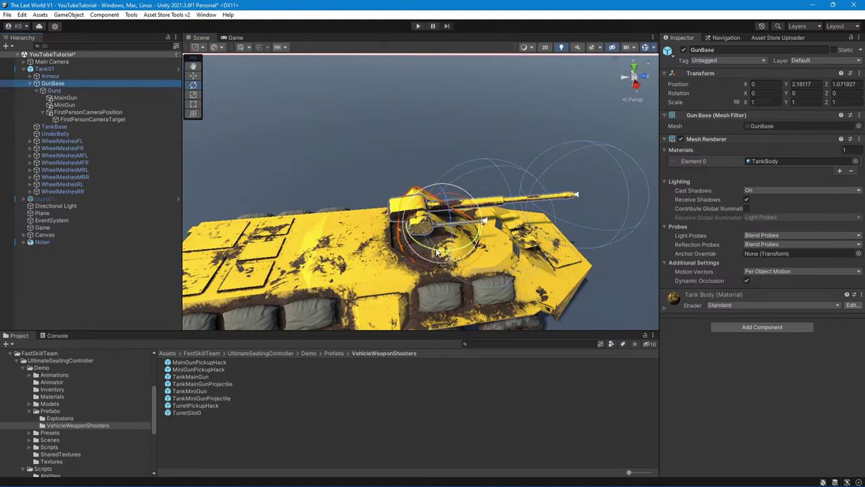
mouse_move(452, 238)
mouse_down()
mouse_move(397, 267)
mouse_move(525, 164)
mouse_up()
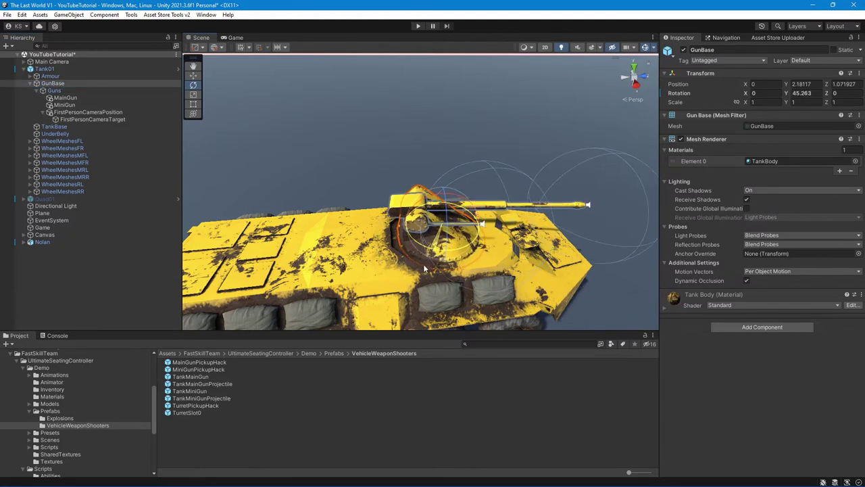
key(ctrl+z)
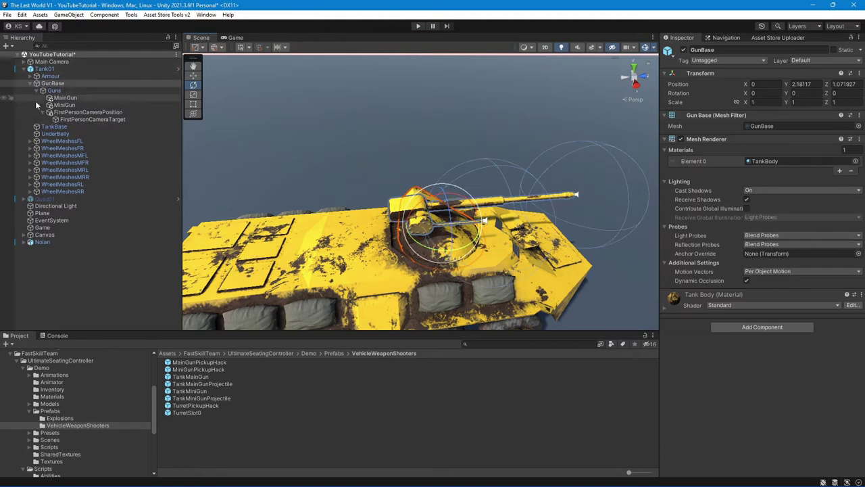
Add two Objects To Rotate entries on MainGun and set Element 0's axis to Y
click(67, 97)
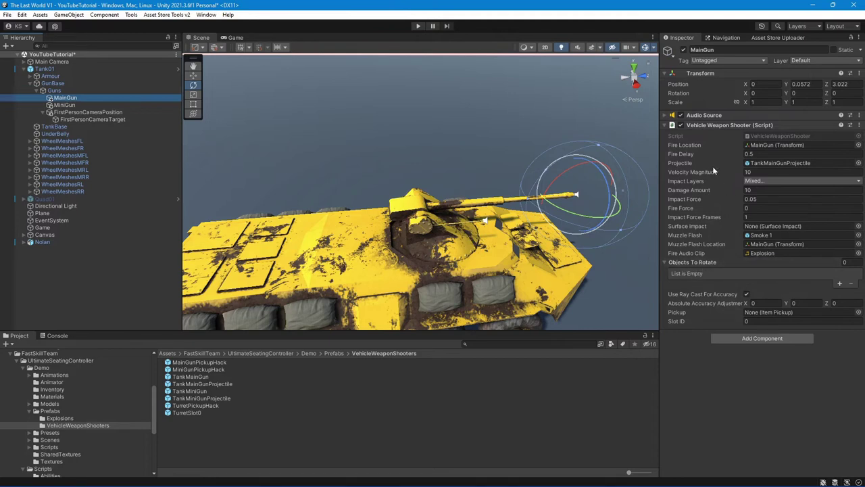
click(839, 284)
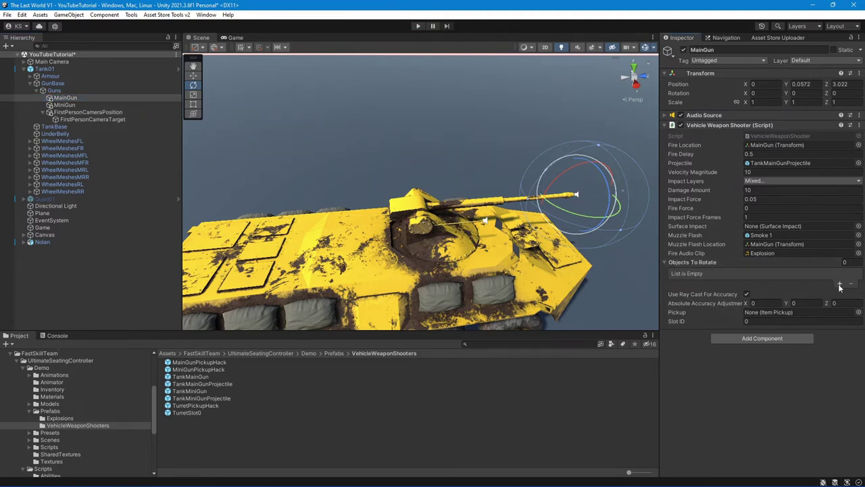
click(840, 328)
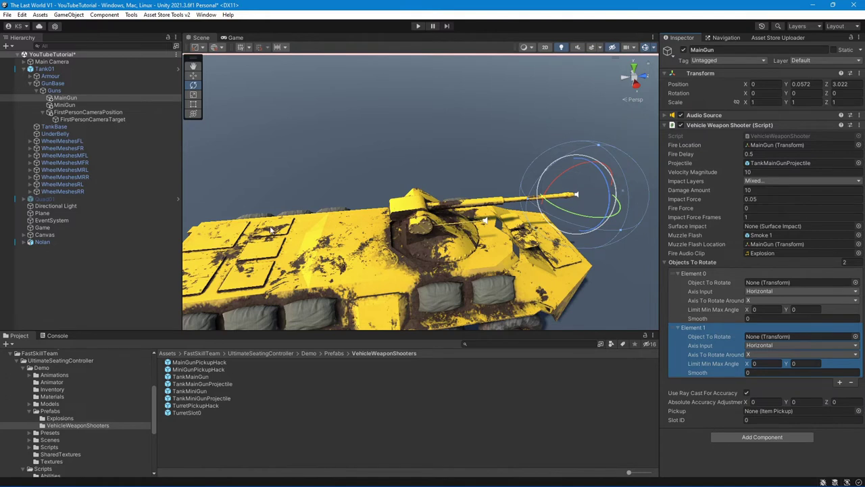
click(779, 298)
click(767, 316)
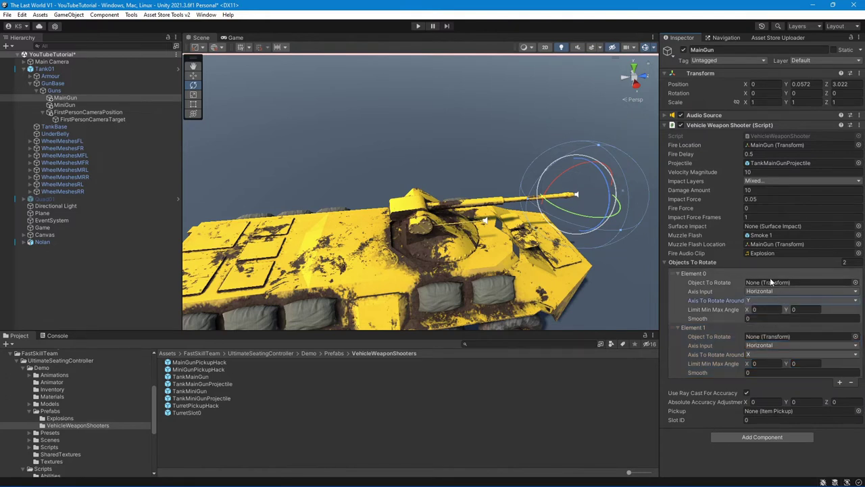
Assign GunBase to Element 0 with smoothing 50, and drag Guns into Element 1
mouse_move(91, 98)
mouse_down()
mouse_move(70, 85)
mouse_move(771, 282)
mouse_up()
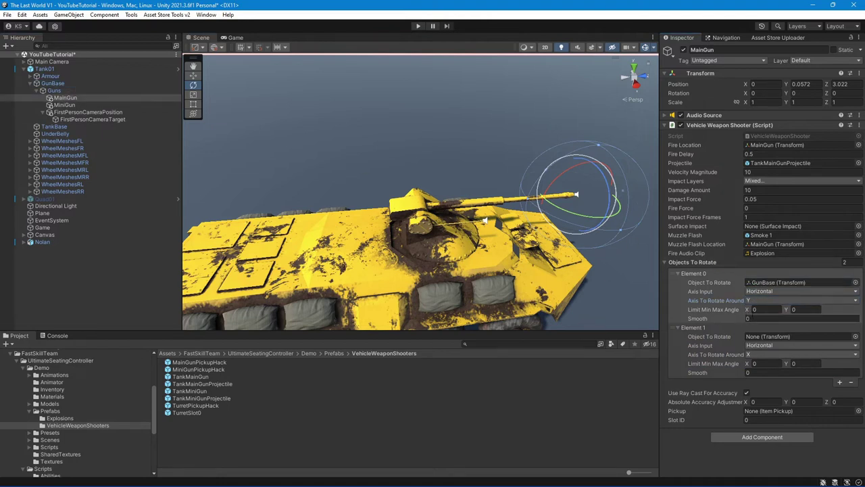
click(751, 319)
text(50)
click(755, 309)
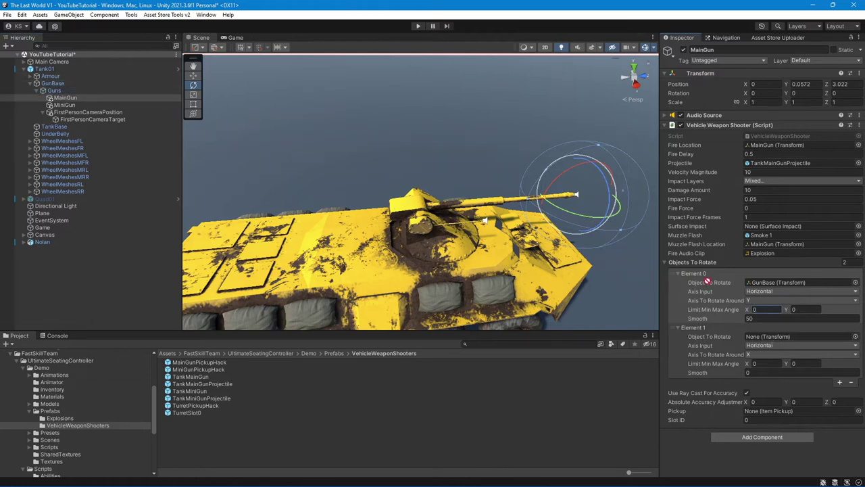
drag(707, 282, 763, 342)
Drive Guns with Vertical input, smoothing -50, angle limits -45 to 12, and enable ray-cast accuracy
click(782, 345)
click(778, 363)
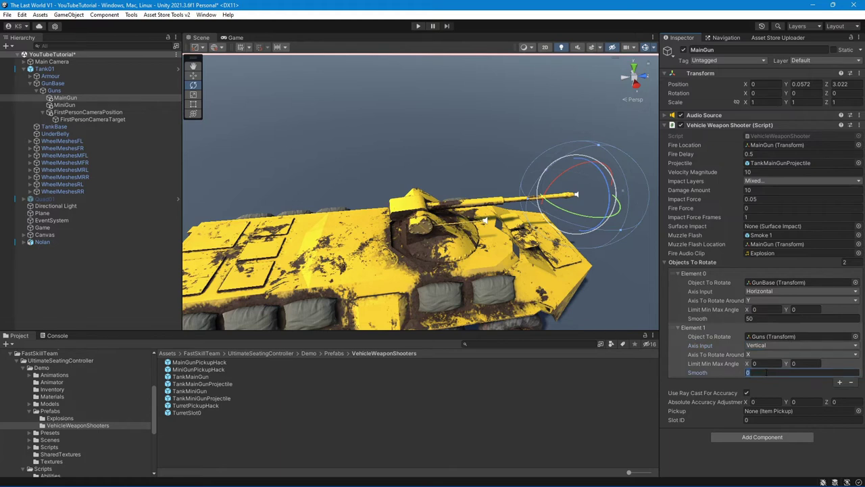
text(-)
text(50)
click(768, 363)
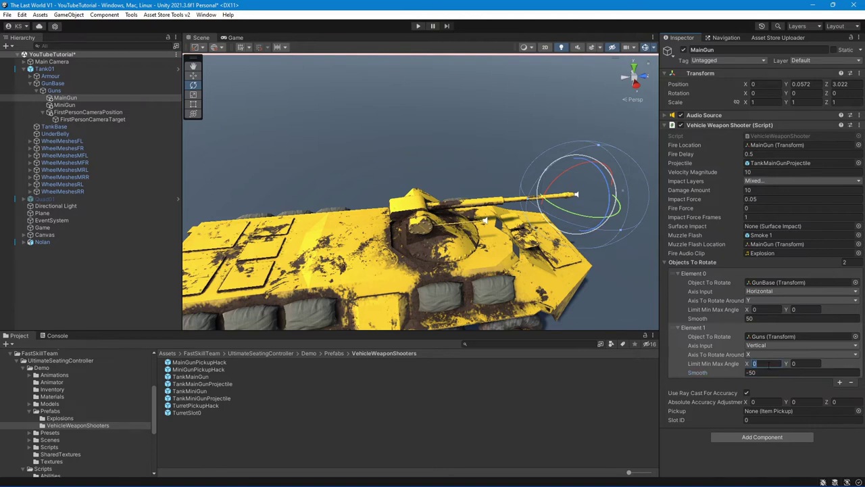
text(-)
text(45)
click(798, 363)
text(12)
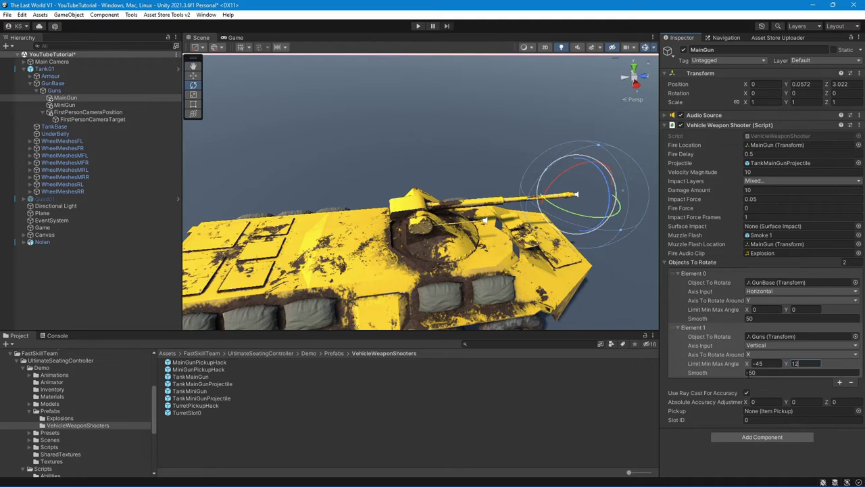
click(747, 393)
Enter 4 as the Y value of MainGun's Absolute Accuracy Adjuster
middle_drag(521, 241, 476, 234)
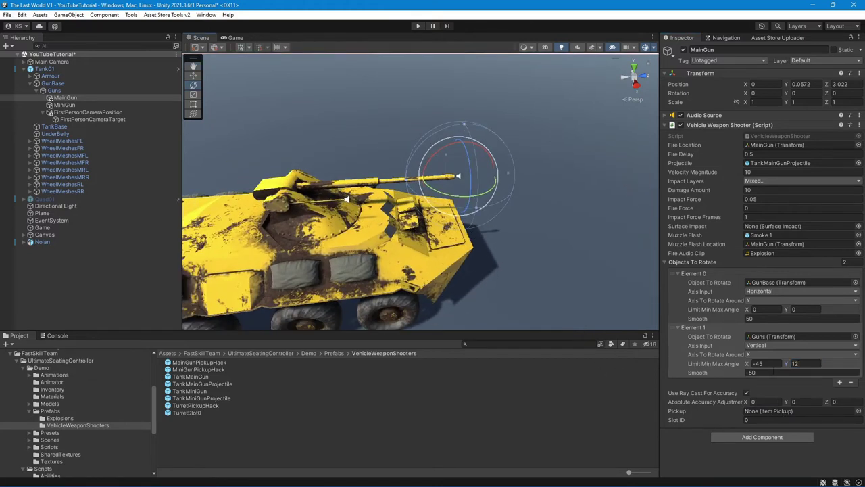
mouse_move(789, 404)
mouse_down()
mouse_move(860, 401)
mouse_move(786, 402)
mouse_up()
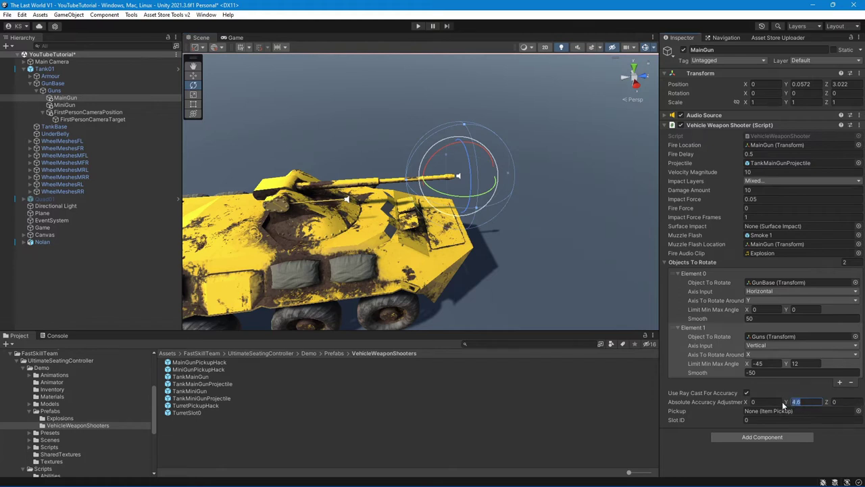
text(4)
click(756, 402)
key(Tab)
scroll(421, 253, up, 2)
alt+drag(421, 253, 463, 265)
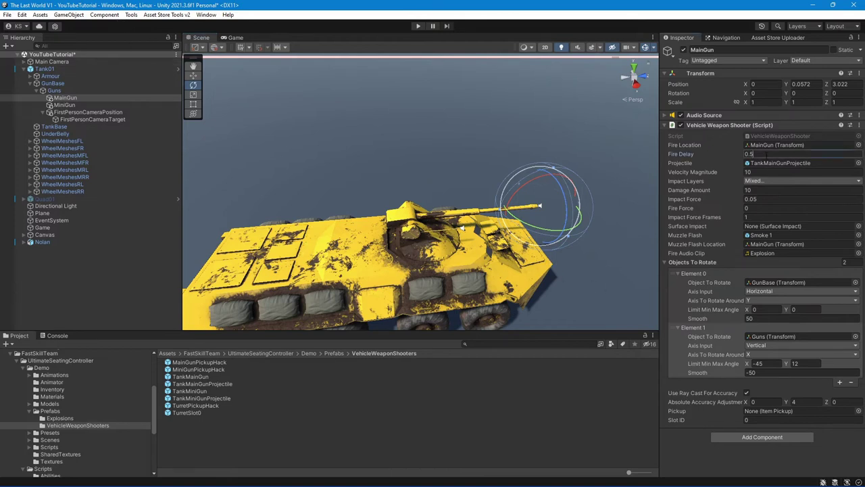
click(777, 153)
Change MainGun's Fire Delay to 1.5 and its Velocity Magnitude to 100
text(1)
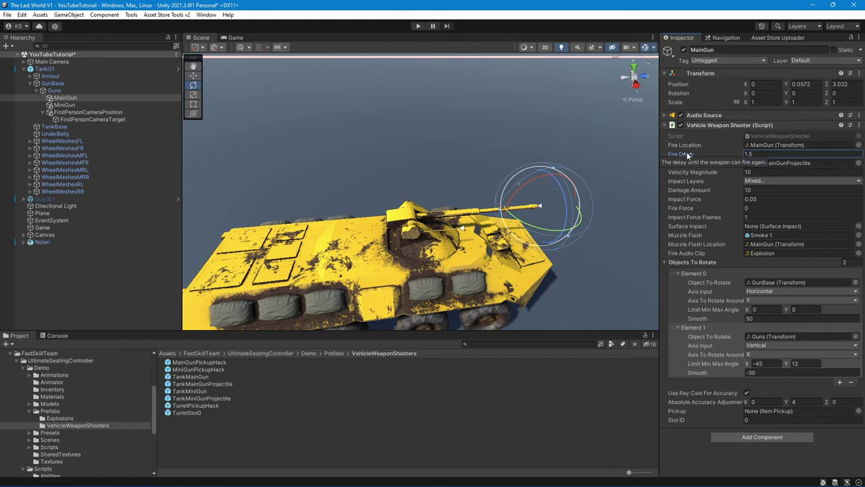
key(Tab)
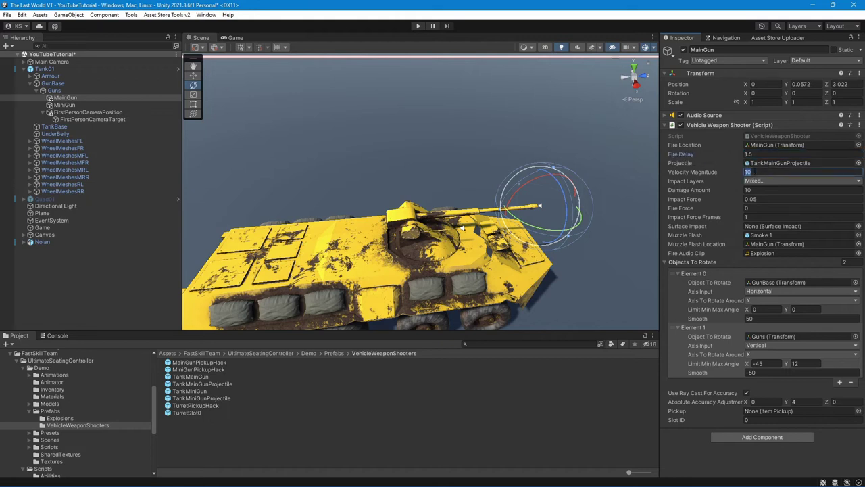
text(0)
click(764, 181)
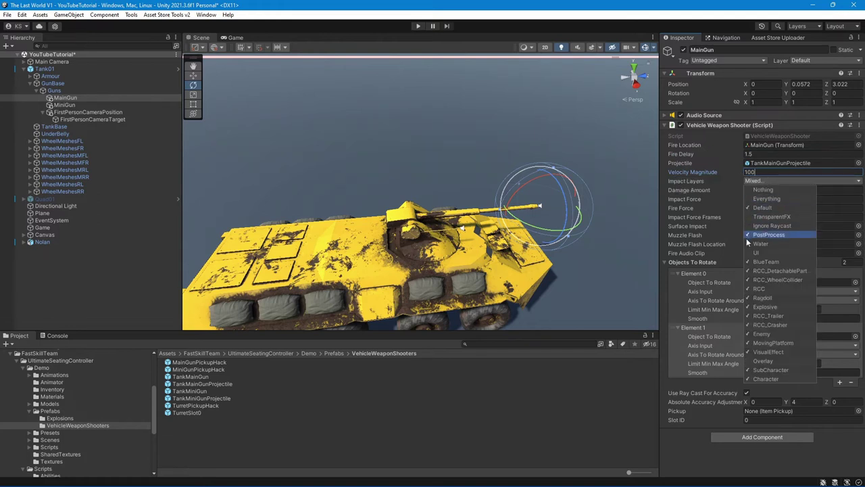
Set MiniGun's Velocity Magnitude to 100 and Fire Delay to 0.2
click(76, 105)
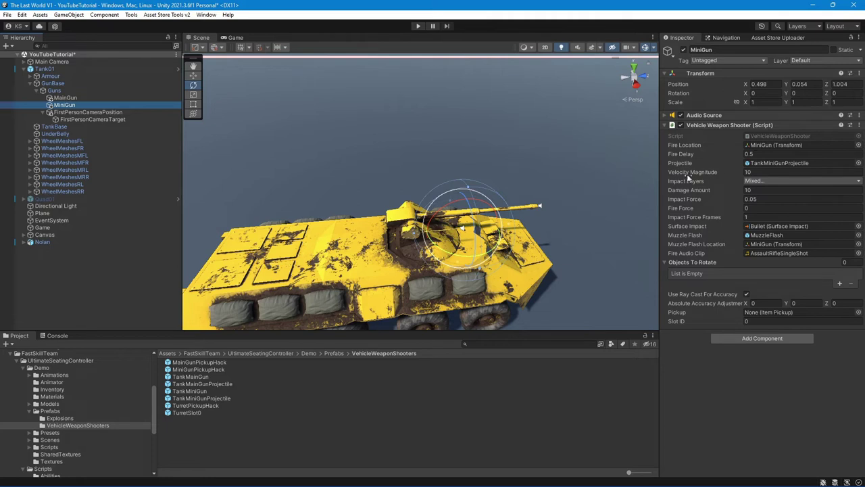
click(764, 172)
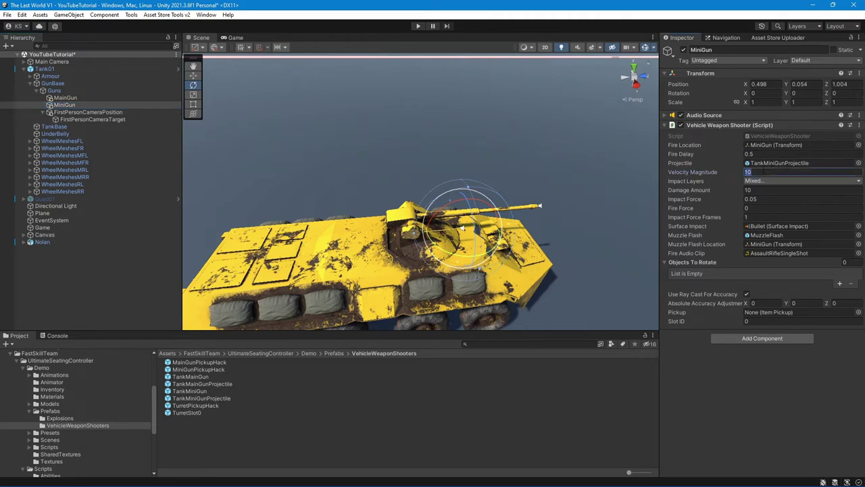
click(764, 172)
text(0)
click(750, 154)
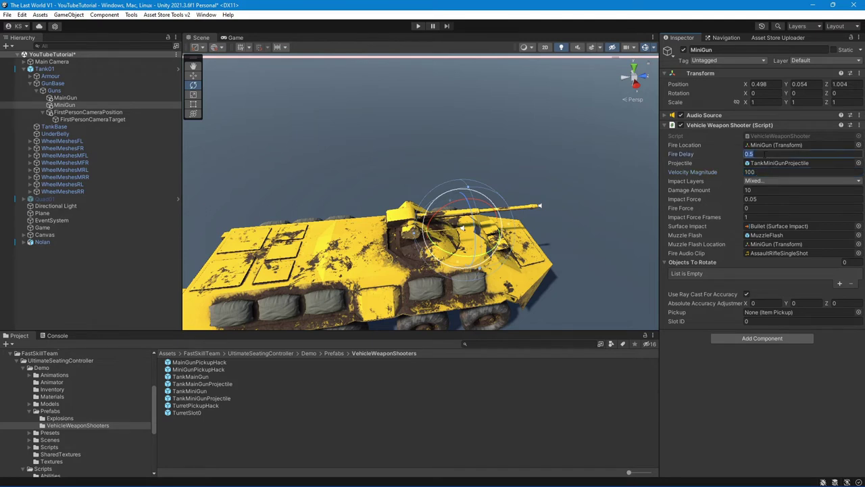
text(2)
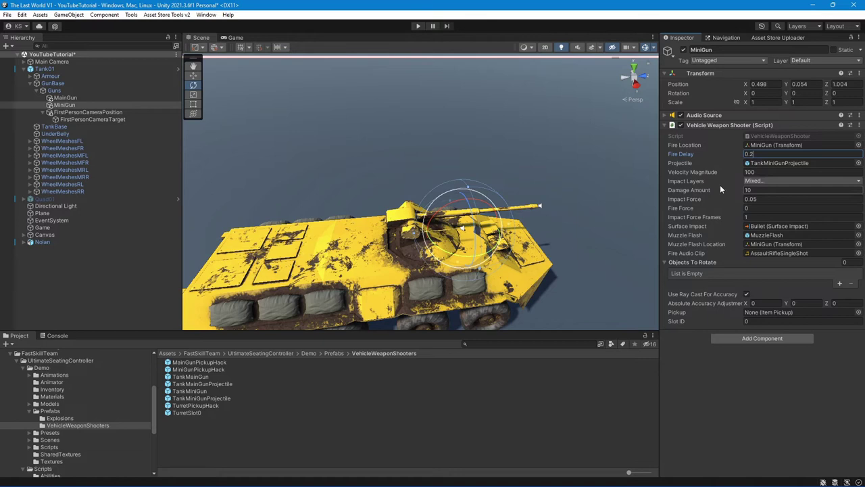
Set MainGun's Damage Amount to 100
click(102, 97)
click(759, 190)
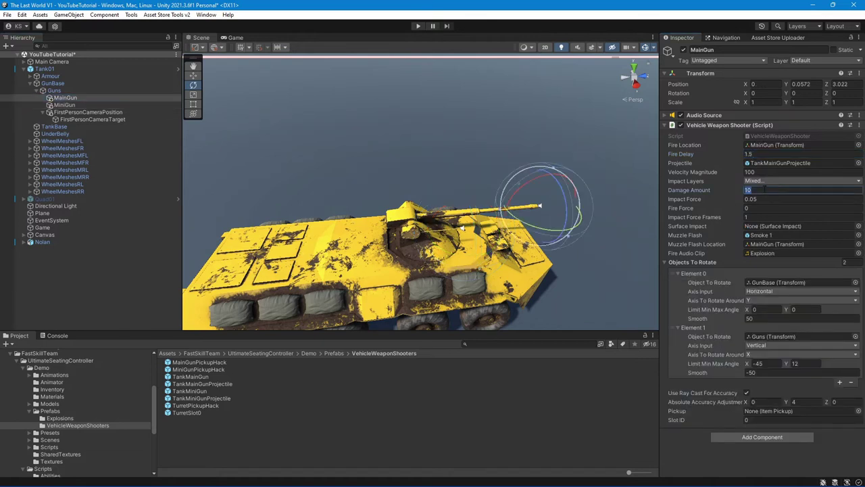
text(100)
click(760, 208)
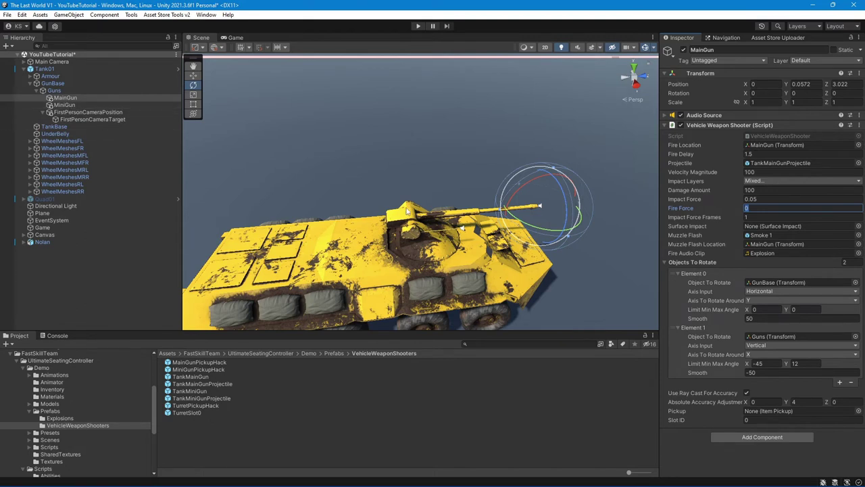
click(71, 106)
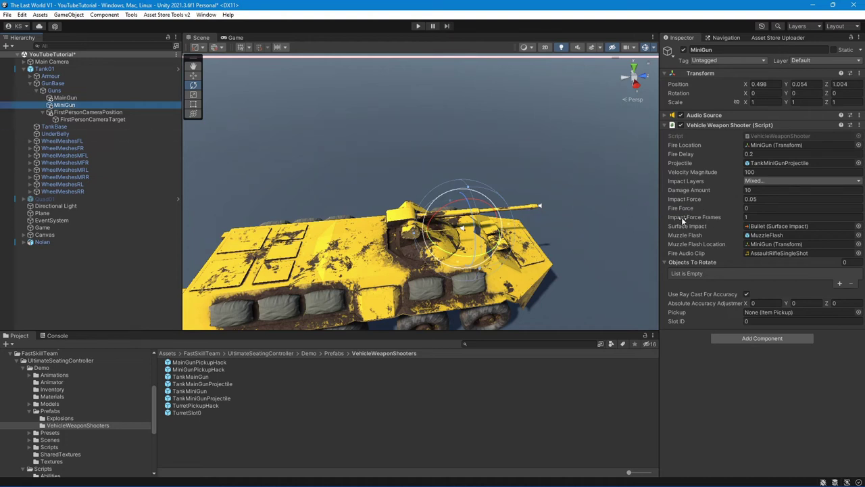
Compare MiniGun against MainGun and uncheck MiniGun's Use Ray Cast For Accuracy
click(86, 98)
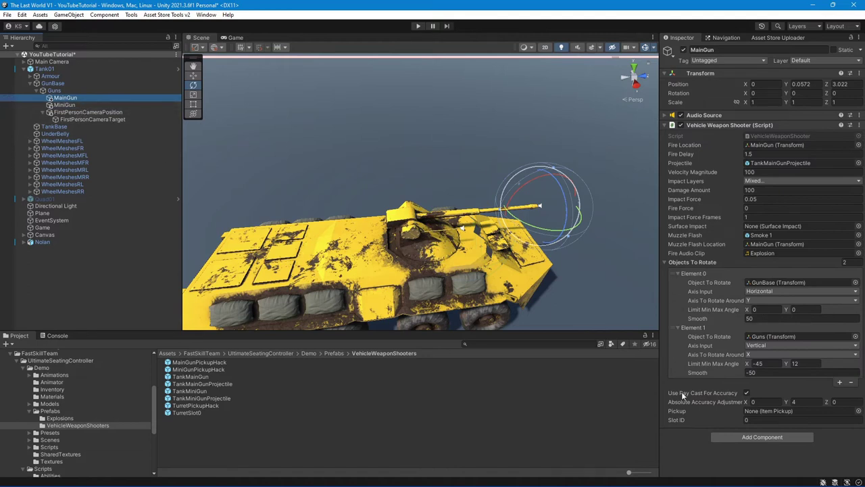
click(93, 105)
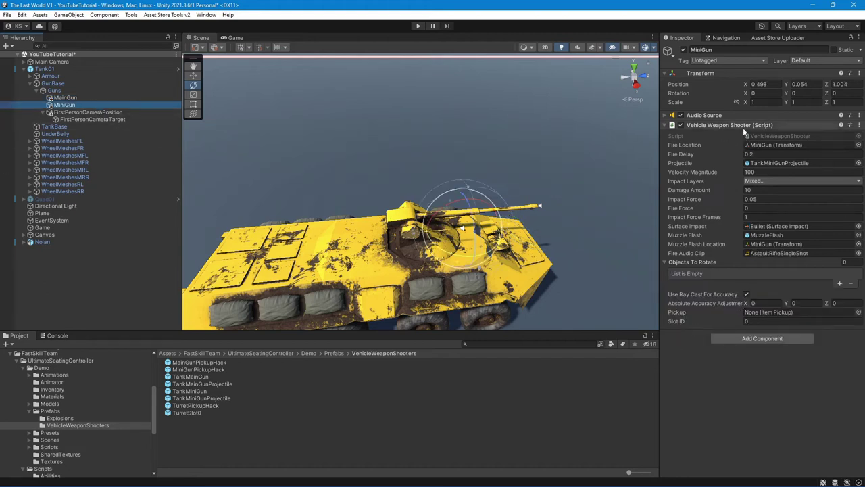
click(746, 294)
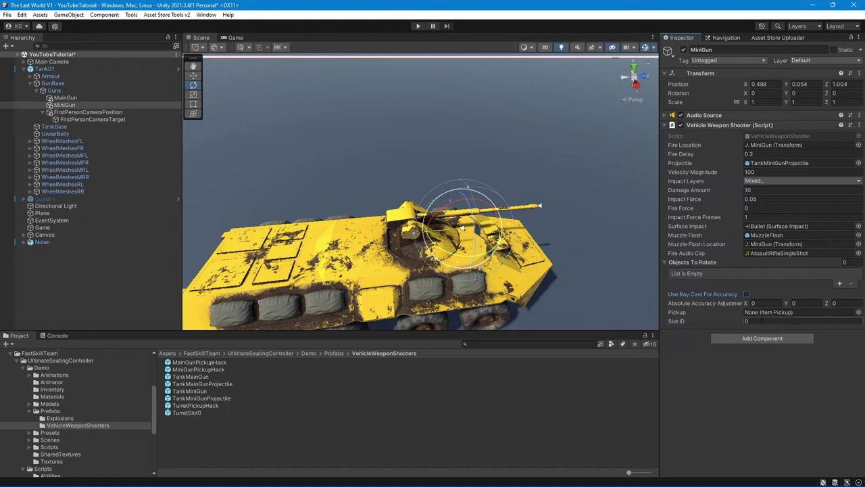
click(73, 98)
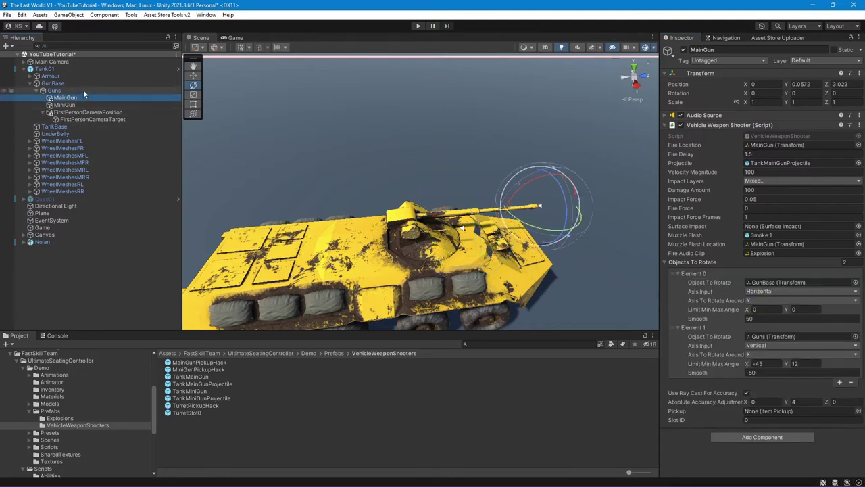
click(66, 70)
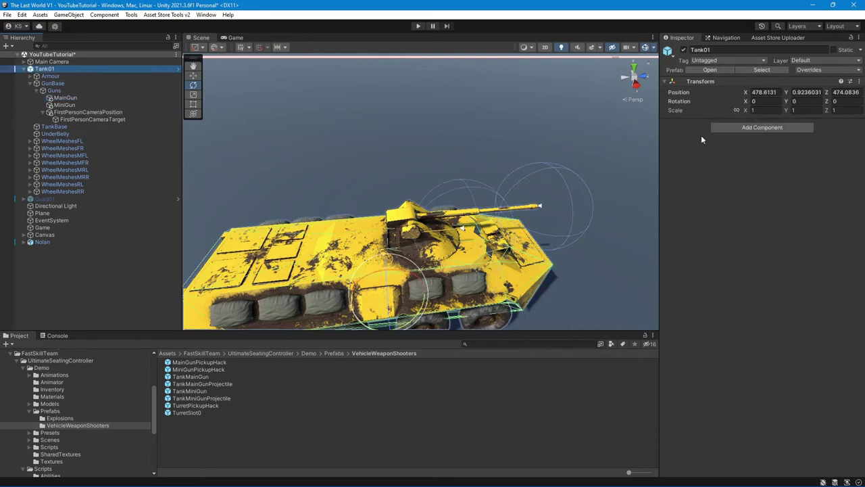
Set up Tank01 for boarding in the FastSkillTeam USC Manager, declining online play
click(131, 14)
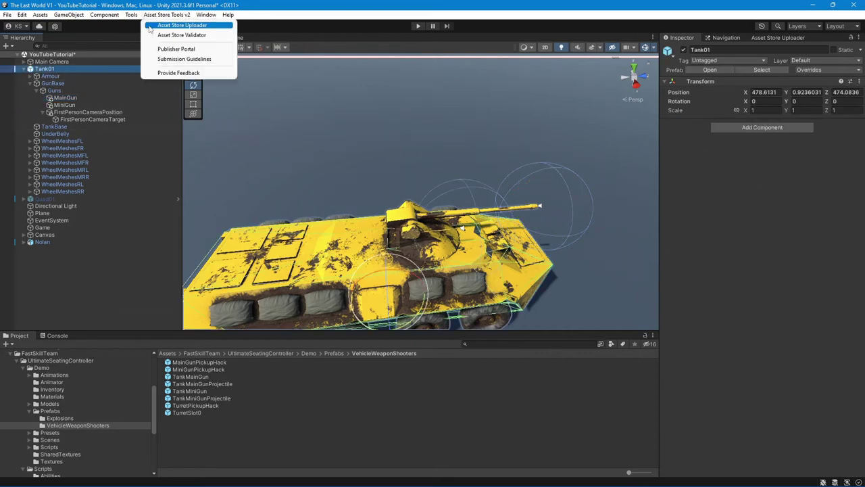
click(253, 61)
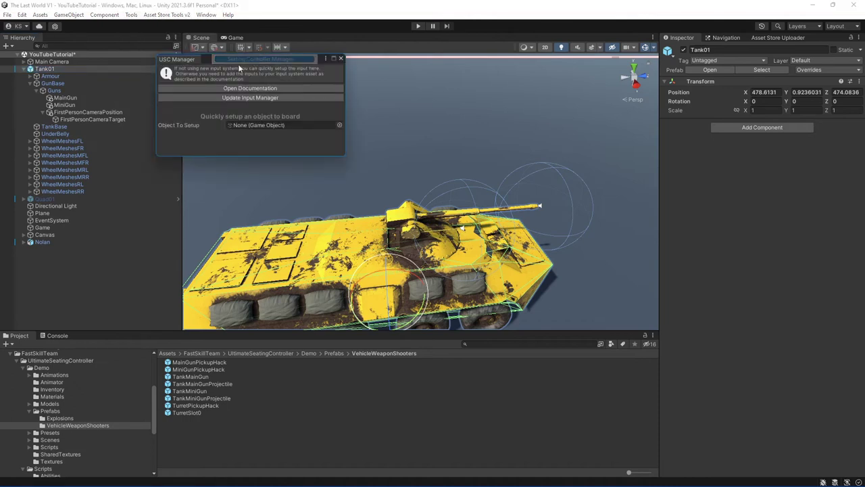
drag(51, 69, 251, 125)
click(250, 134)
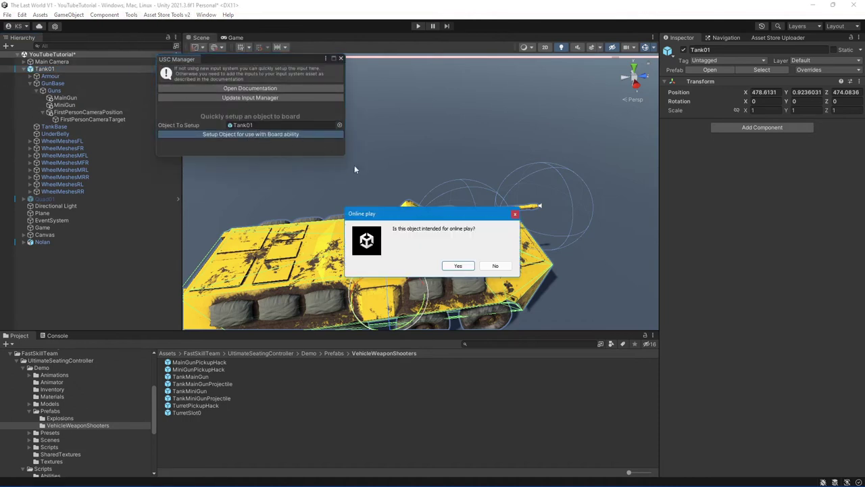
click(486, 267)
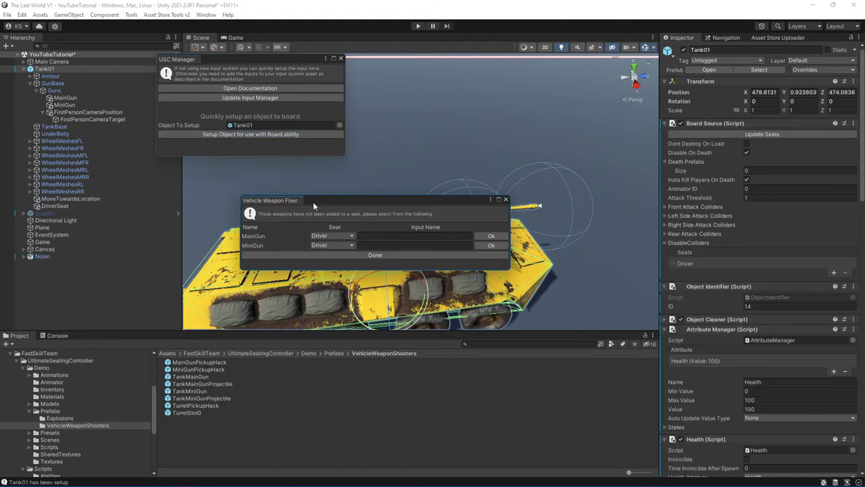
Set the MiniGun's seat to Driver in the Vehicle Weapon Fixer dialog
drag(308, 201, 311, 192)
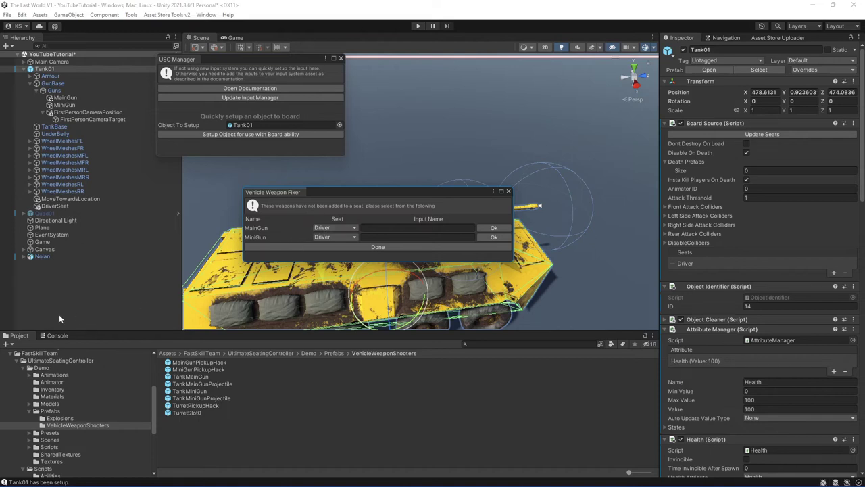
click(56, 337)
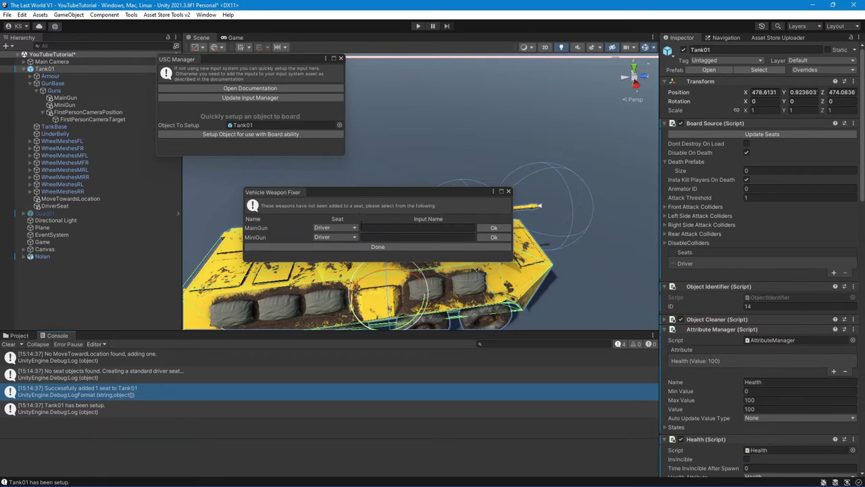
click(370, 228)
click(341, 237)
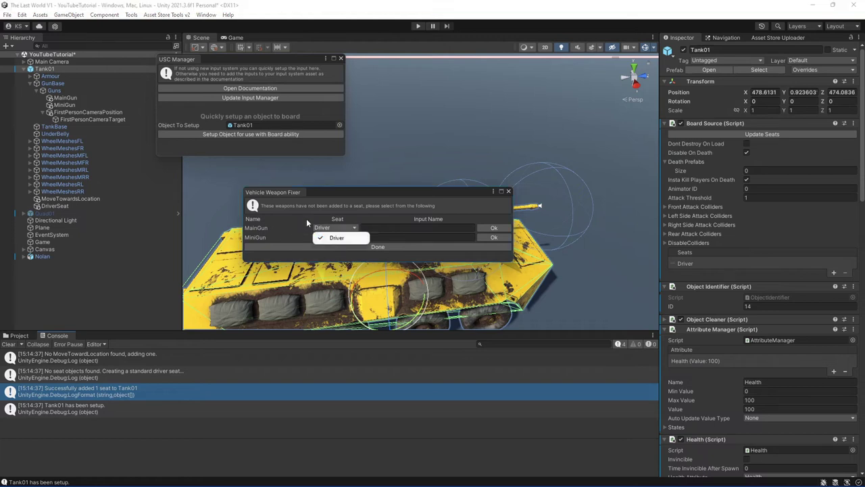
click(338, 238)
Enter Fire1 as MainGun's input and Fire2 as MiniGun's, then finish with Done
click(382, 228)
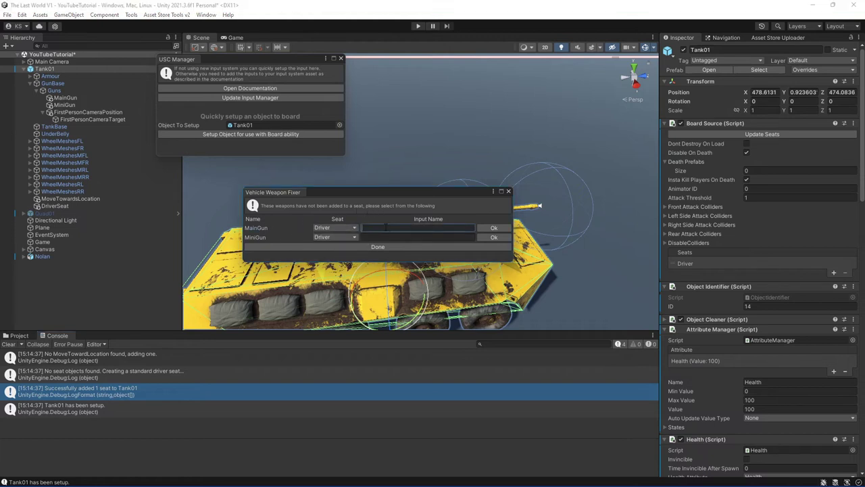
text(Fire)
text(1)
key(Tab)
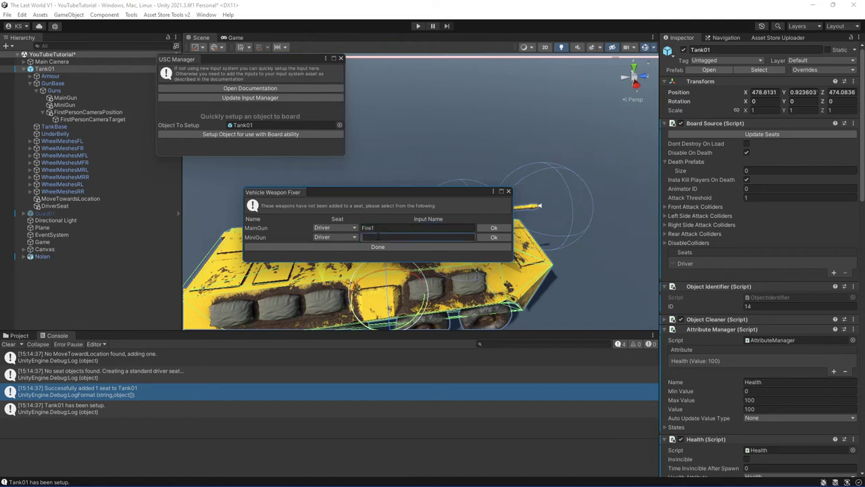
text(Fire2)
click(352, 247)
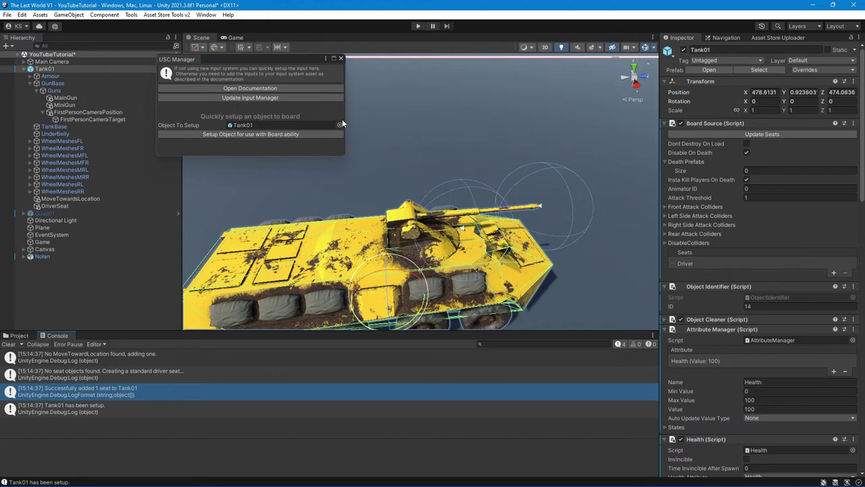
Expand Tank01's Driver seat entry under Board Source > Seats
scroll(689, 272, down, 3)
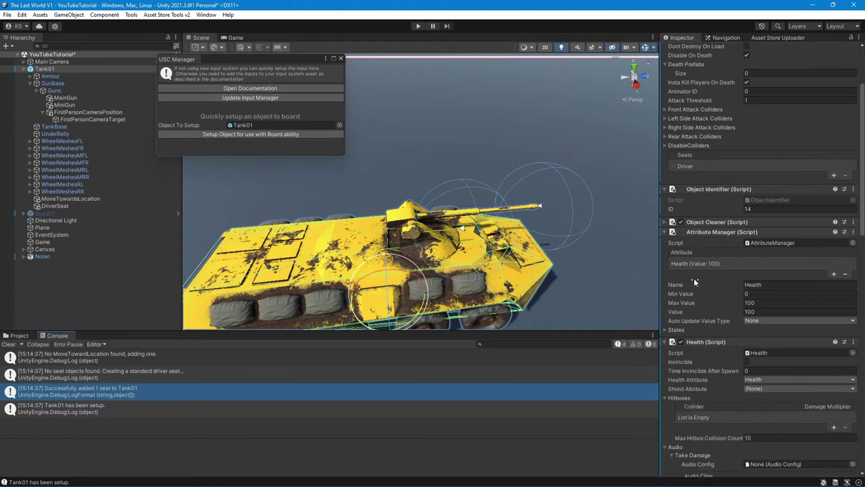
scroll(694, 278, down, 2)
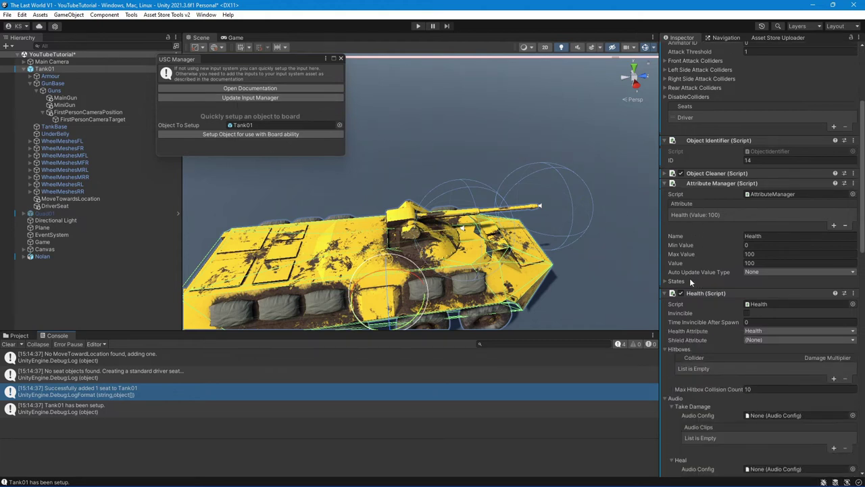
scroll(689, 281, up, 4)
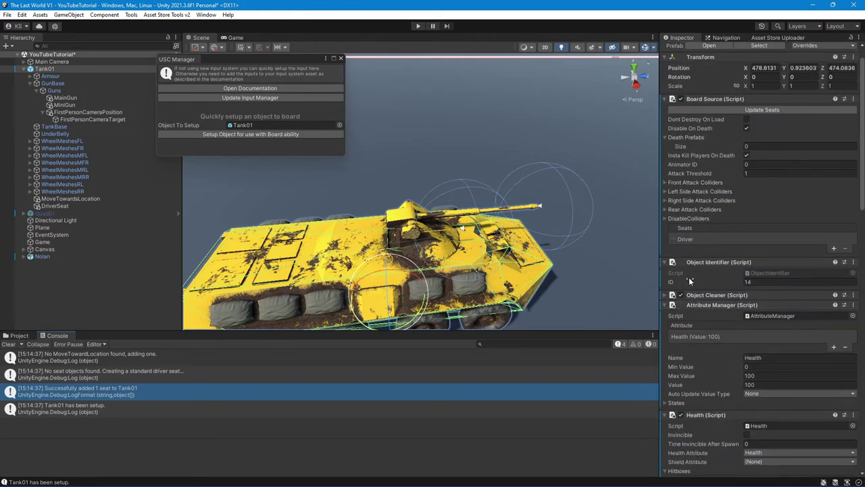
scroll(688, 281, up, 1)
click(712, 263)
Auto-fill the Driver seat's first-person camera with FirstPersonCameraPosition and FirstPersonCameraTarget
scroll(697, 297, down, 6)
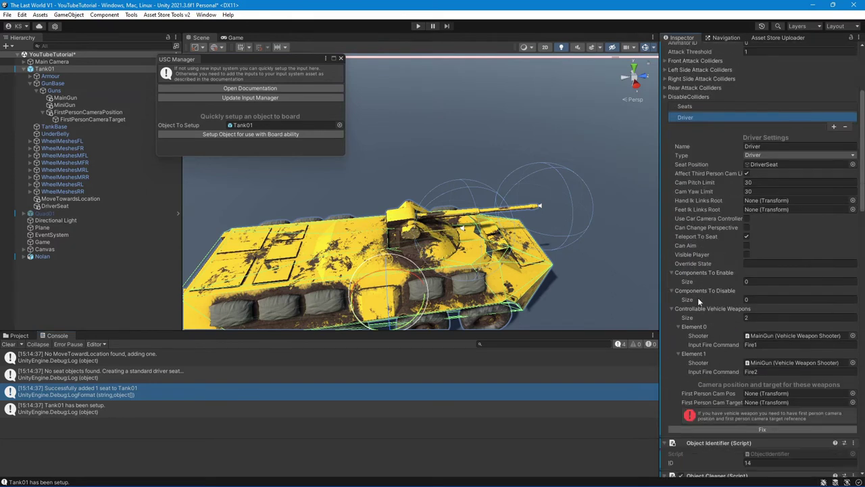
scroll(698, 297, down, 1)
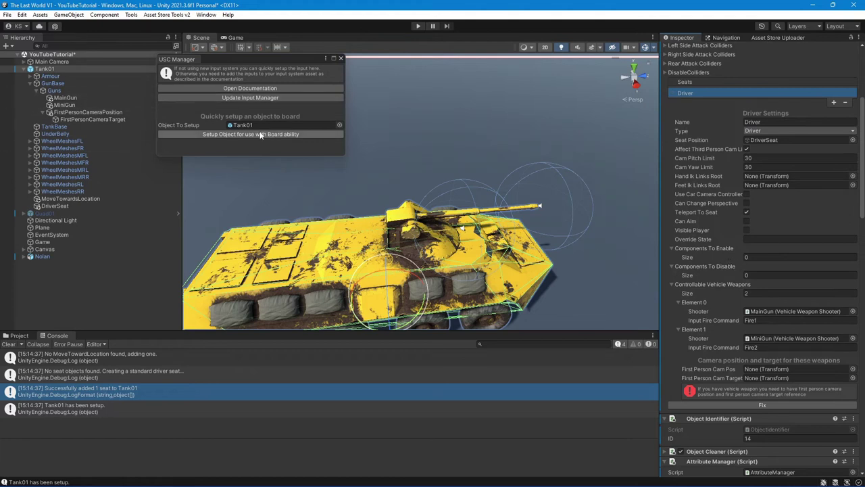
scroll(749, 350, down, 2)
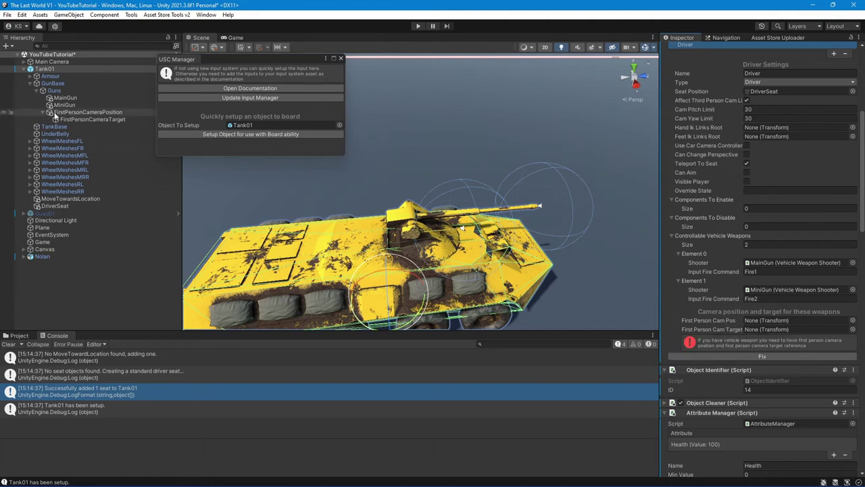
click(719, 356)
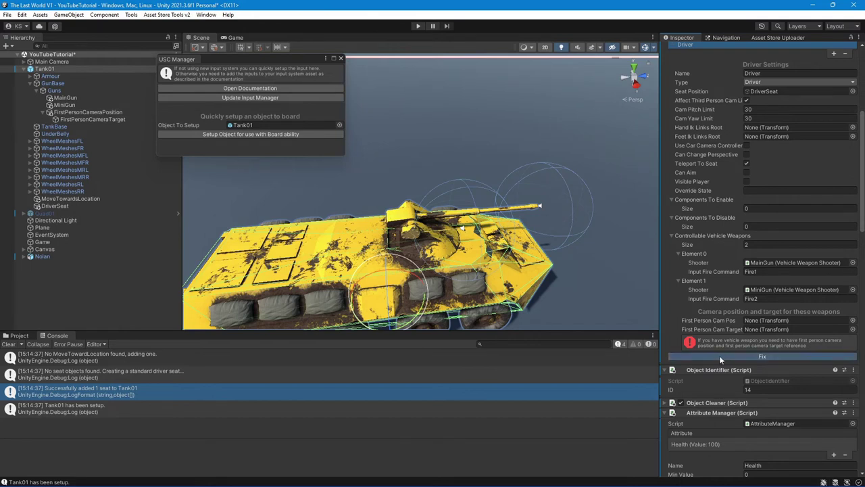
Ping the assigned first-person camera position and target objects, then close the USC Manager window
click(770, 319)
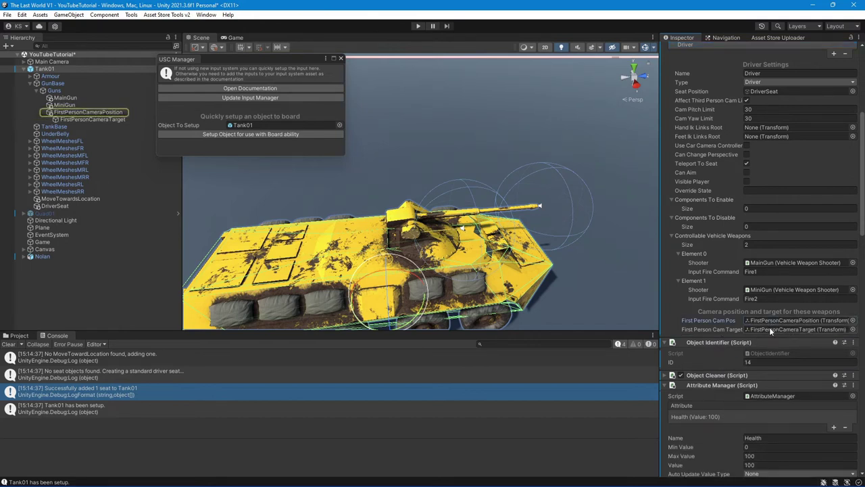
click(759, 330)
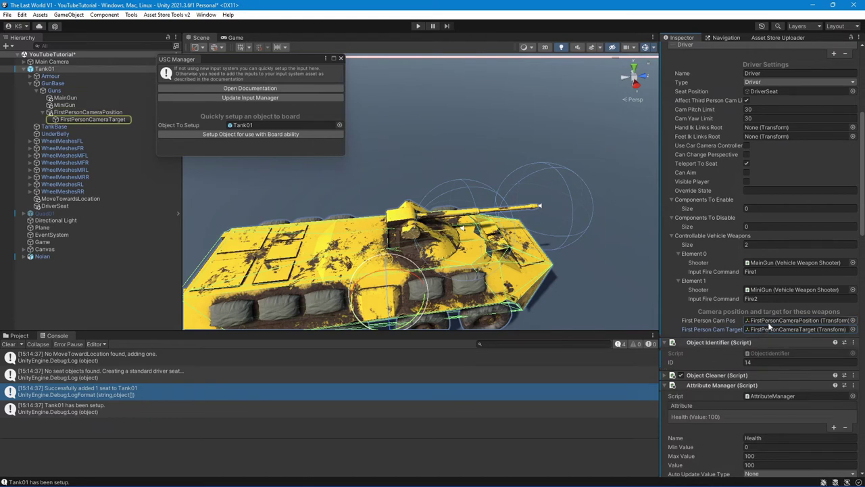
click(768, 322)
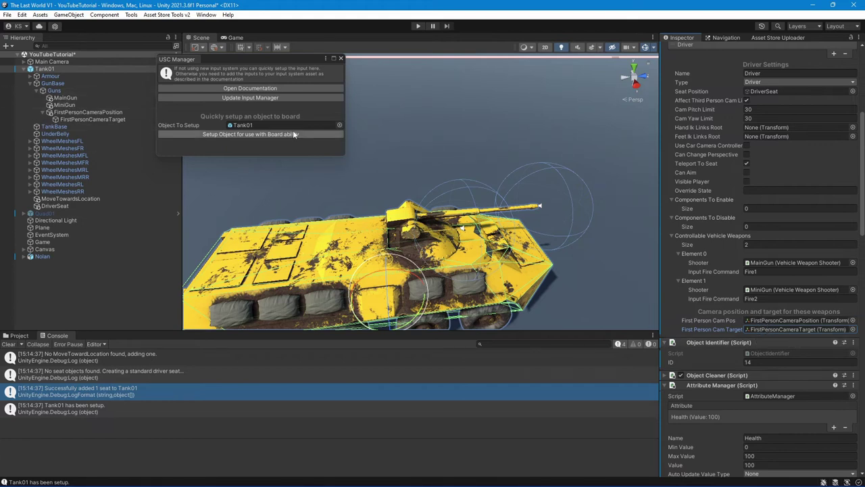
click(341, 59)
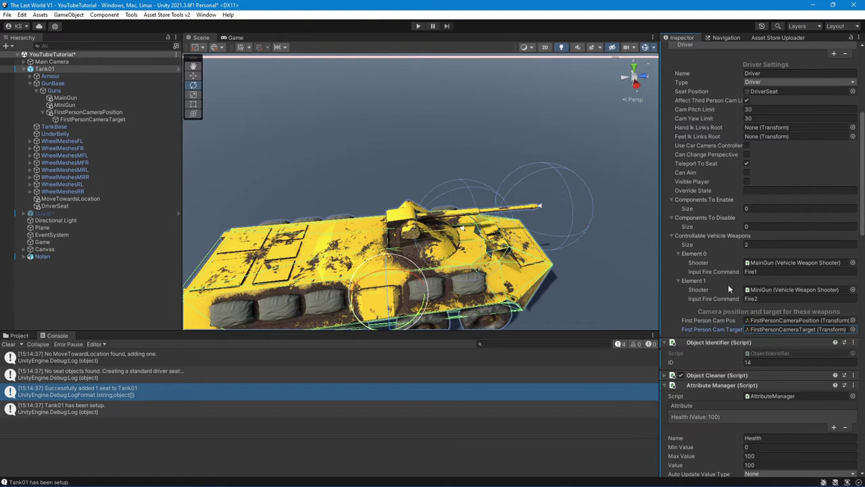
Look over the Inspector and start a play test of the scene
scroll(736, 274, down, 5)
scroll(736, 274, down, 2)
scroll(736, 274, up, 6)
scroll(737, 274, up, 1)
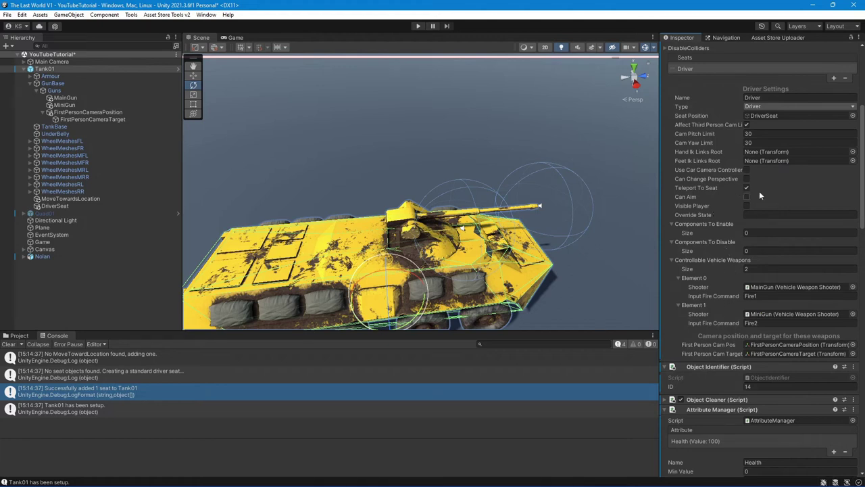
scroll(787, 169, up, 2)
scroll(786, 169, up, 1)
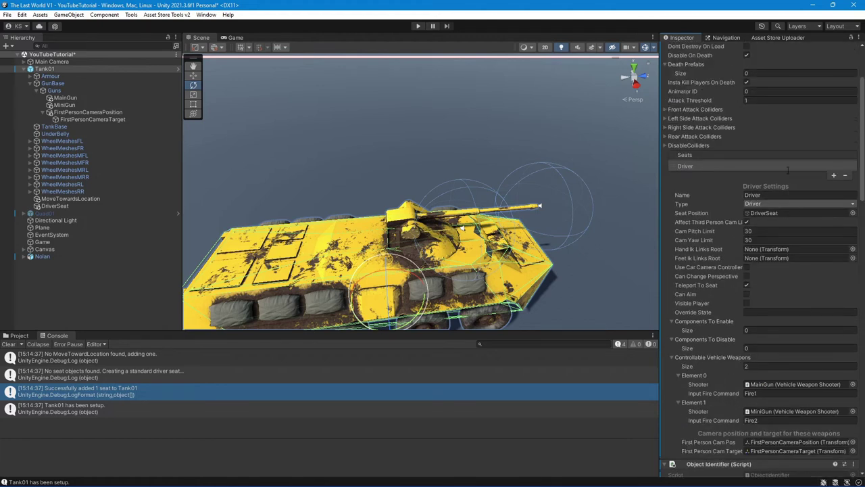
scroll(786, 172, down, 3)
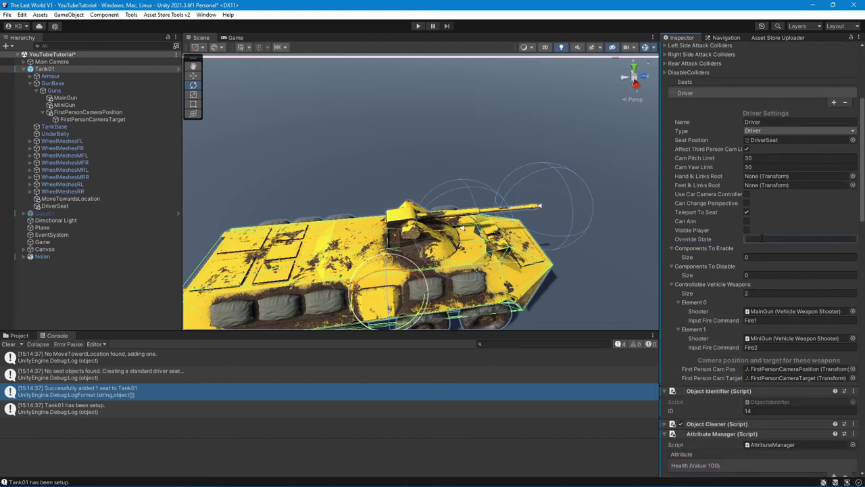
scroll(706, 200, up, 2)
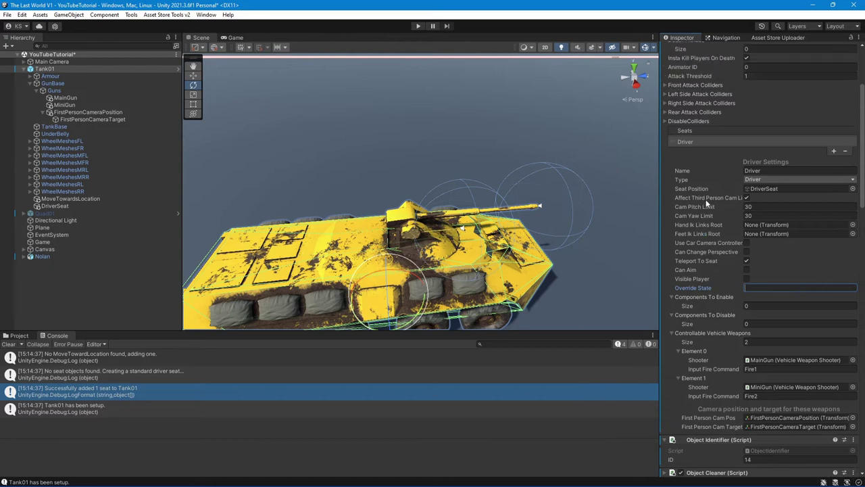
scroll(705, 199, up, 2)
scroll(705, 199, up, 1)
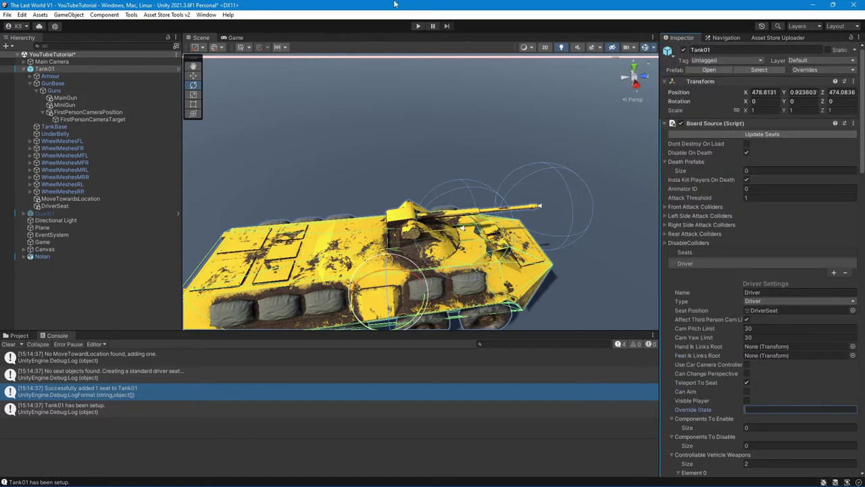
click(417, 26)
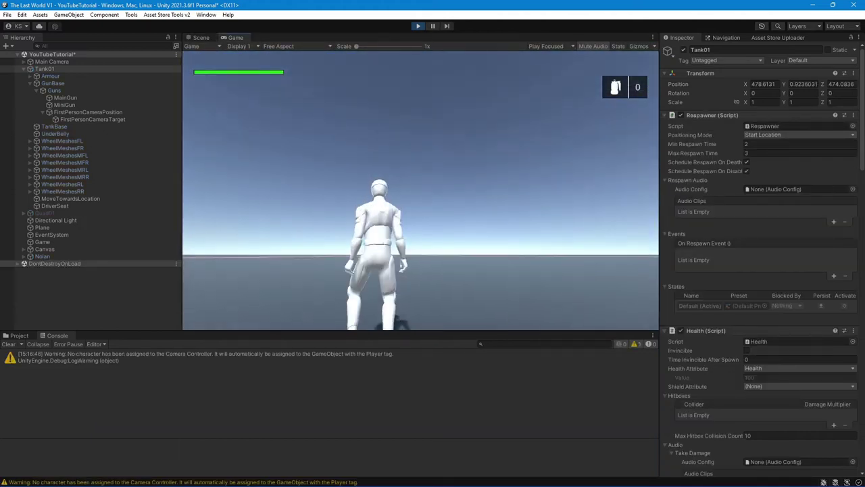
Stop the play test and collapse Tank01's Respawner, Health, Attribute Manager and Object Identifier components
click(417, 26)
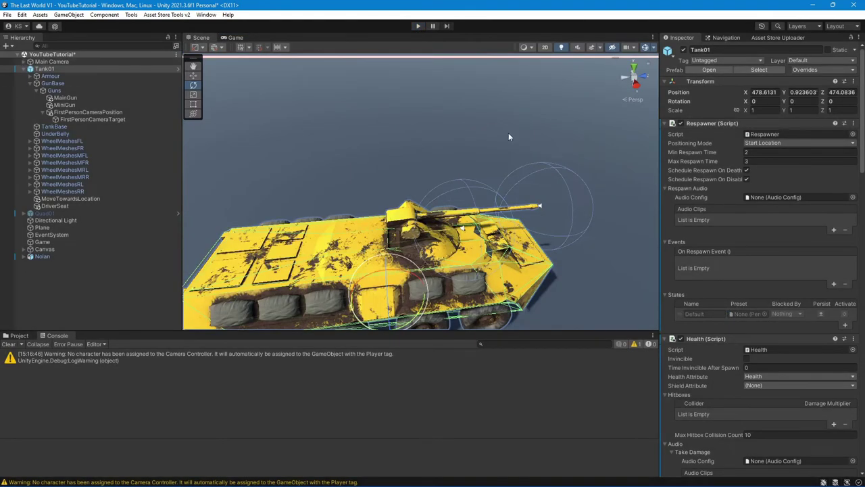
click(665, 123)
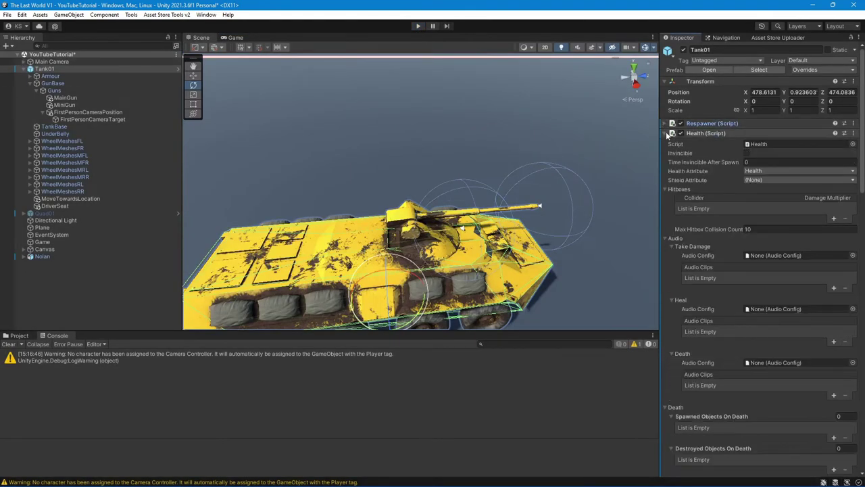
click(665, 143)
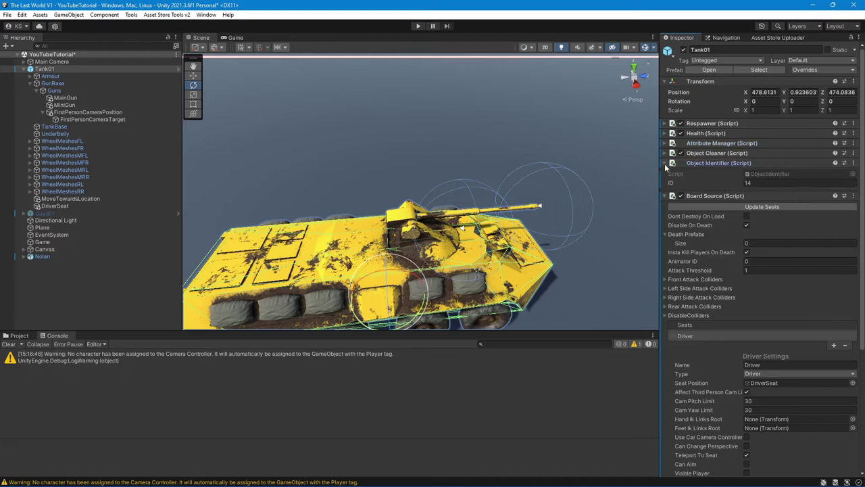
click(665, 163)
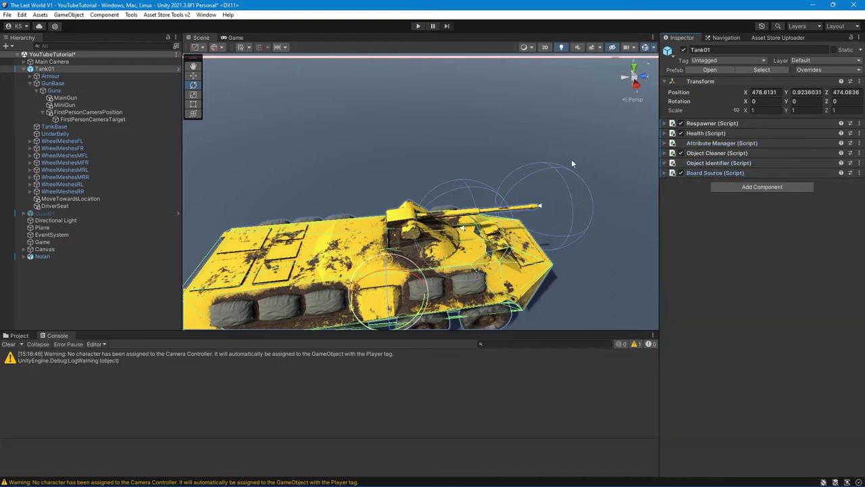
scroll(393, 195, down, 5)
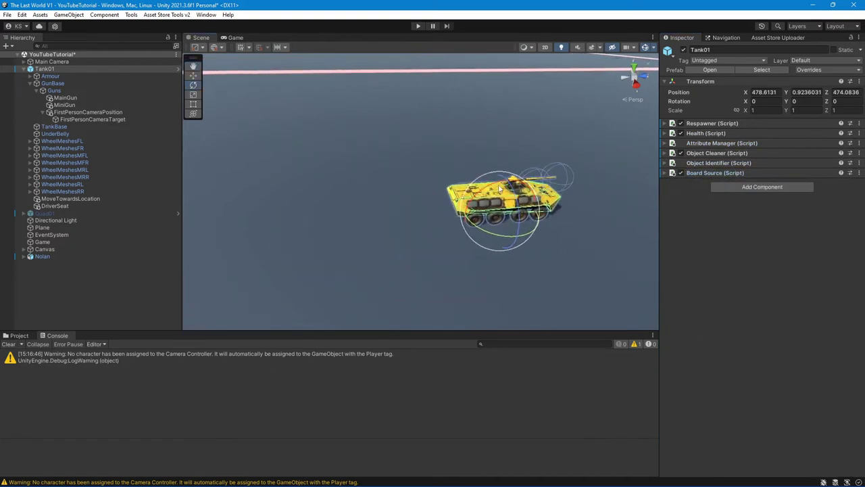
Move Tank01 back beside the player near the origin (X 9.2, Z 4) and start a play test
alt+drag(394, 195, 448, 140)
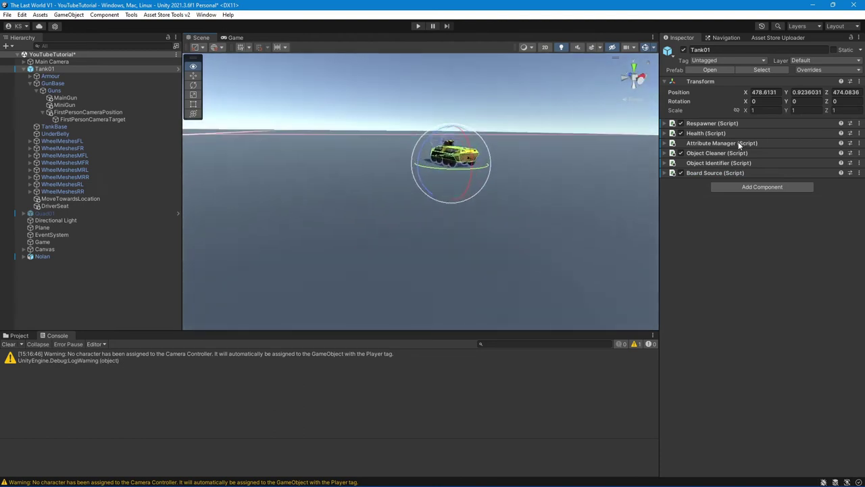
mouse_move(449, 140)
alt+mouse_down()
mouse_move(425, 145)
mouse_move(492, 154)
mouse_move(512, 239)
mouse_move(418, 242)
alt+mouse_up()
click(95, 256)
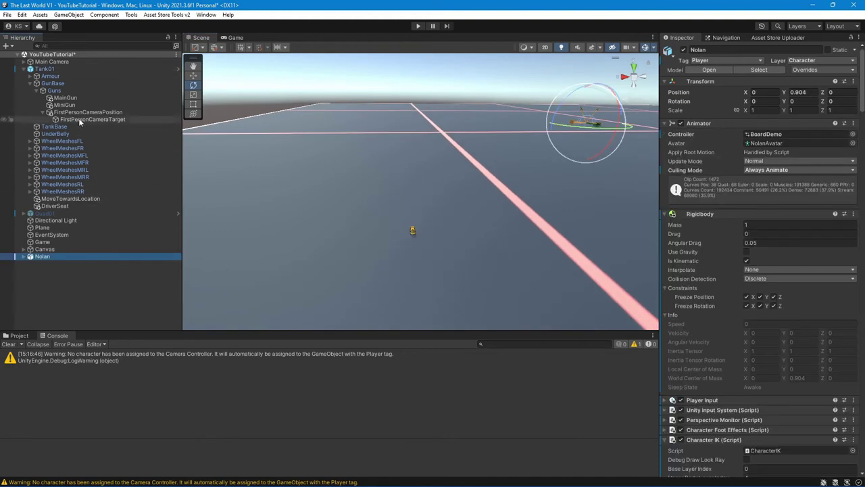
click(69, 70)
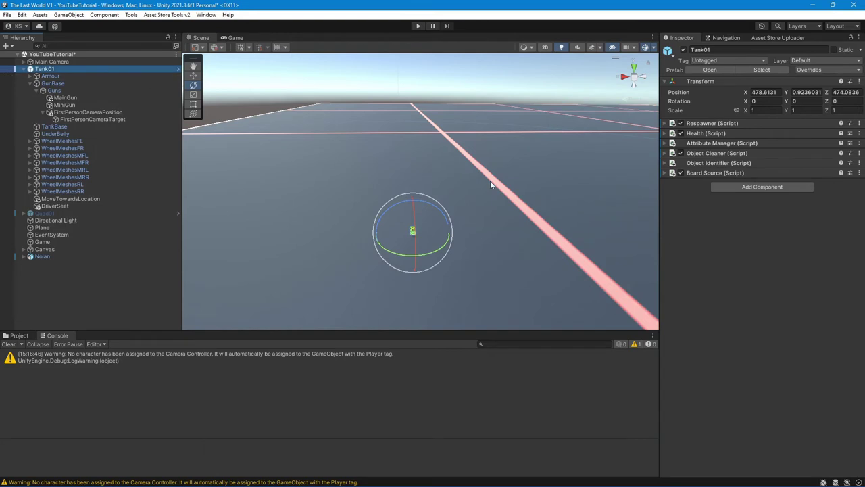
key(w)
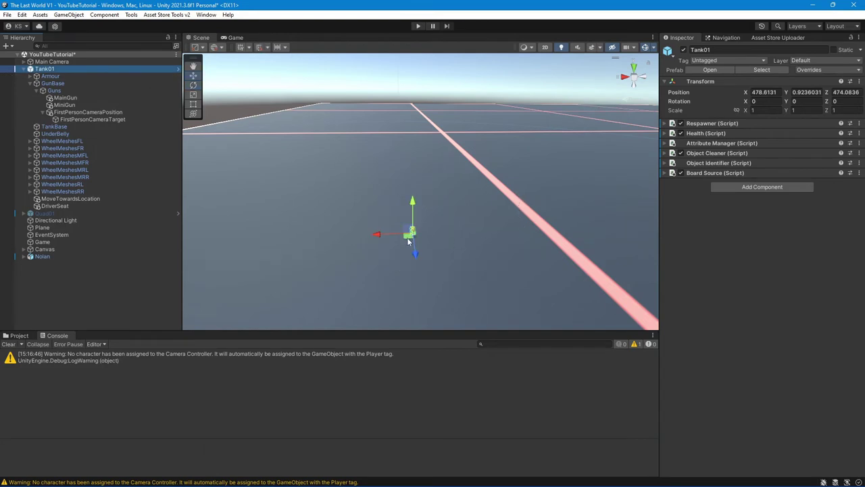
drag(408, 241, 554, 125)
key(f)
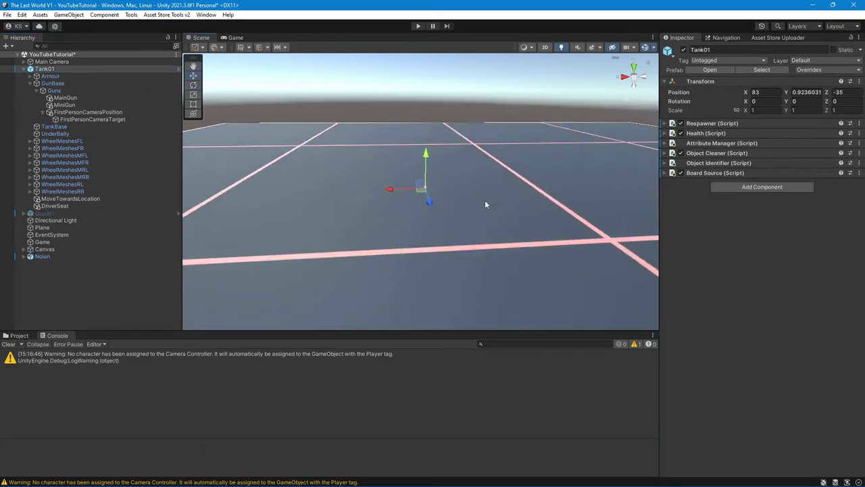
mouse_move(429, 192)
mouse_down()
mouse_move(485, 212)
mouse_move(509, 206)
mouse_up()
click(419, 27)
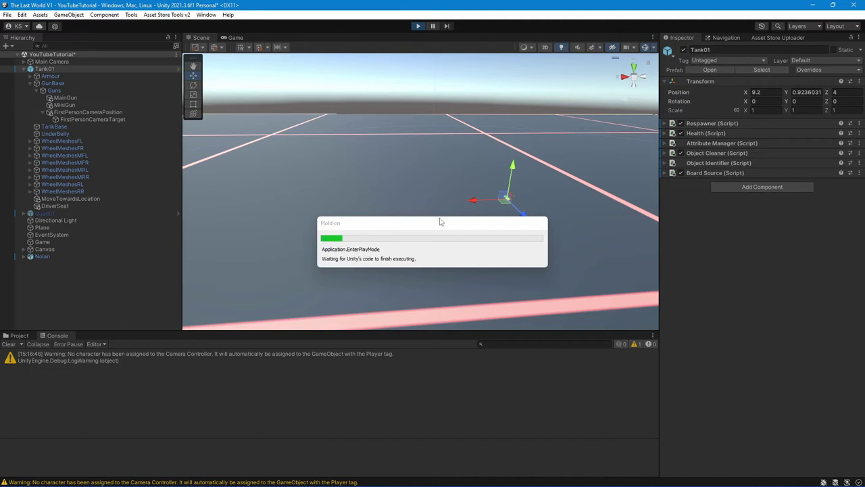
Walk to Tank01, board it, and steer while firing the main gun
key(w)
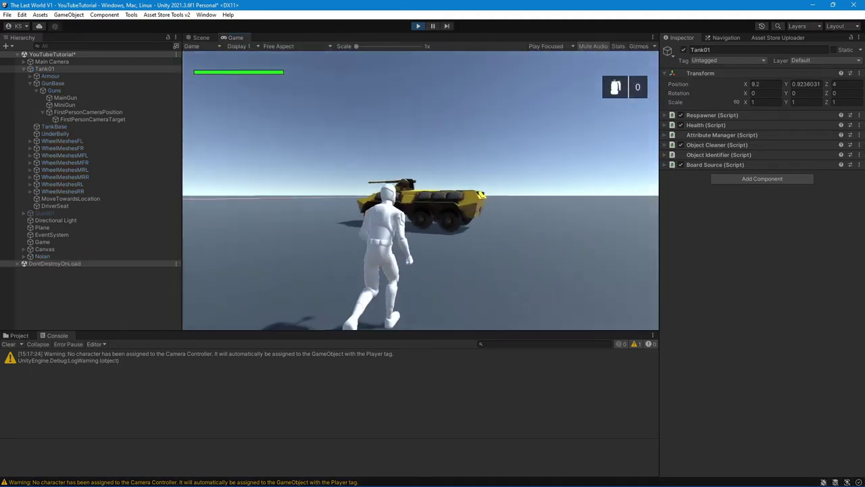
key(e)
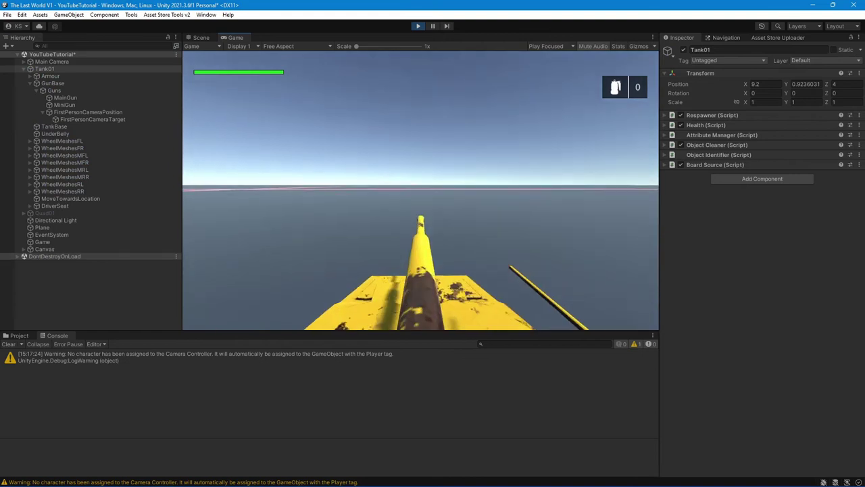
key(a)
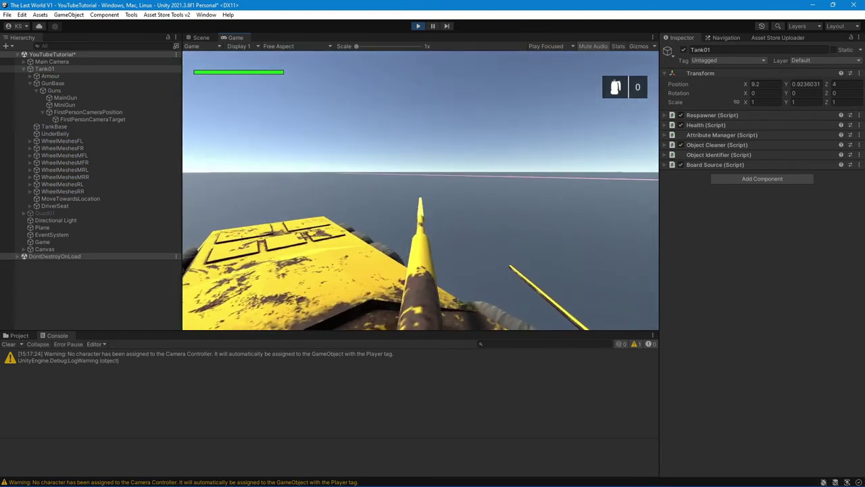
key(space)
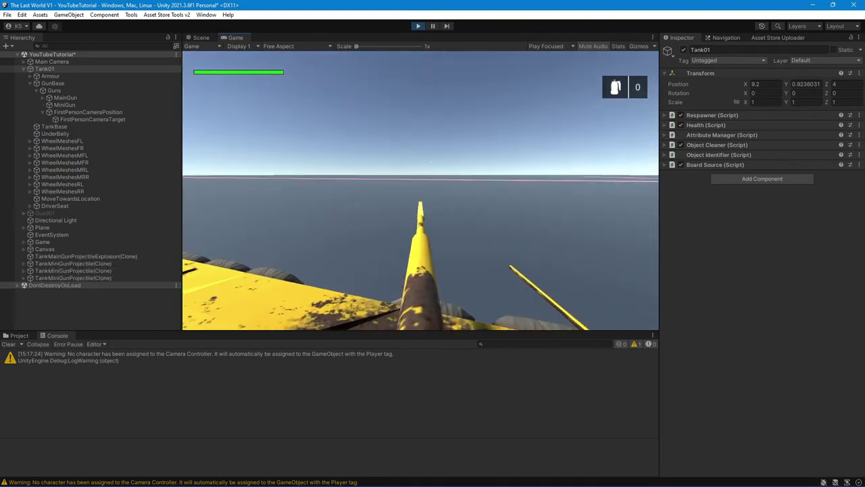
key(d)
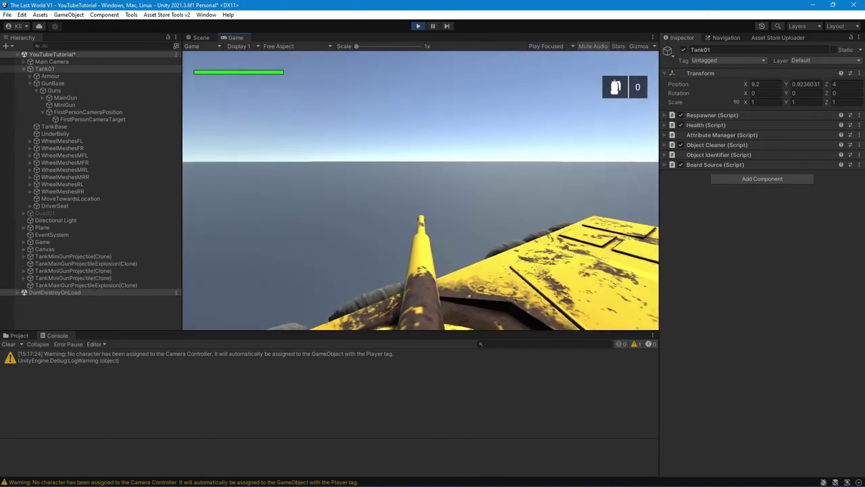
key(space)
key(a)
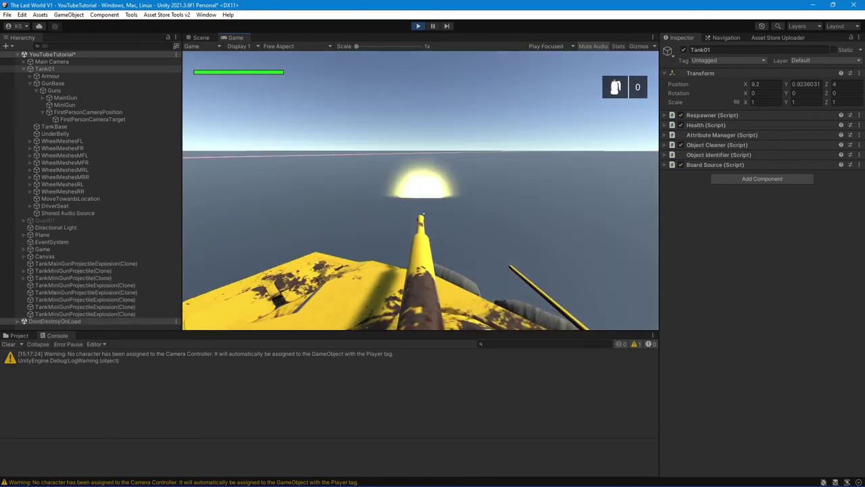
key(d)
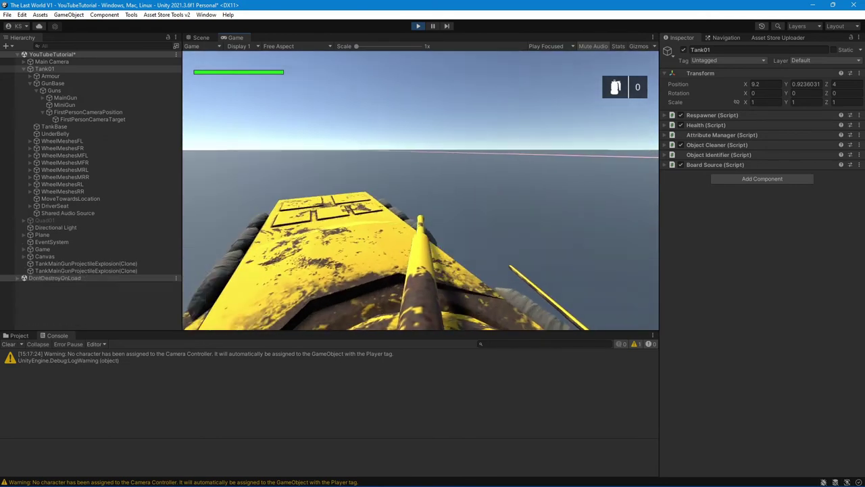
Fire the minigun while turning the tank, then stop the play test
key(space)
key(a)
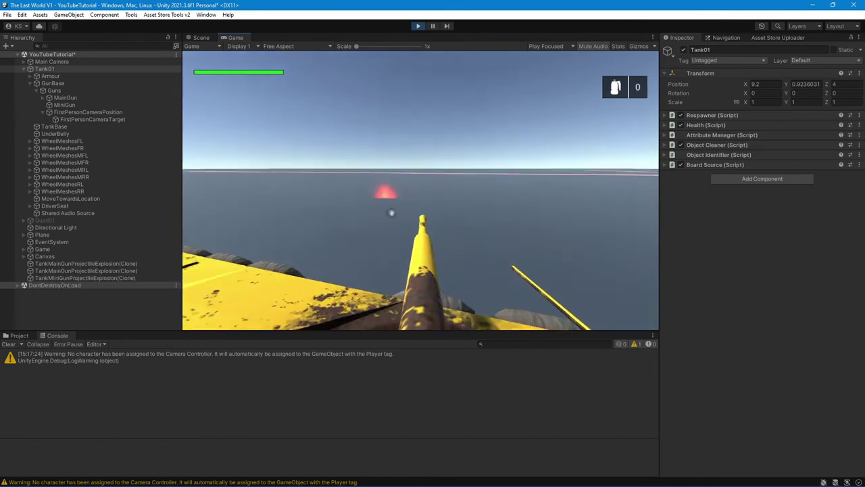
key(d)
key(space)
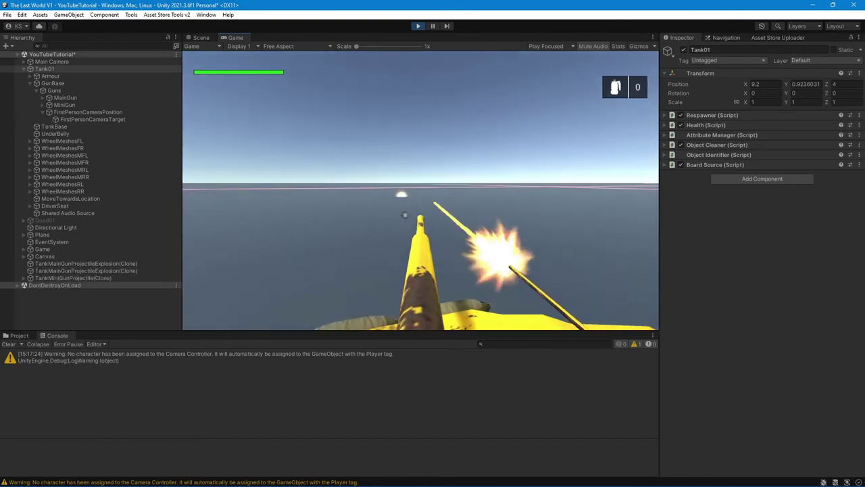
key(d)
key(space)
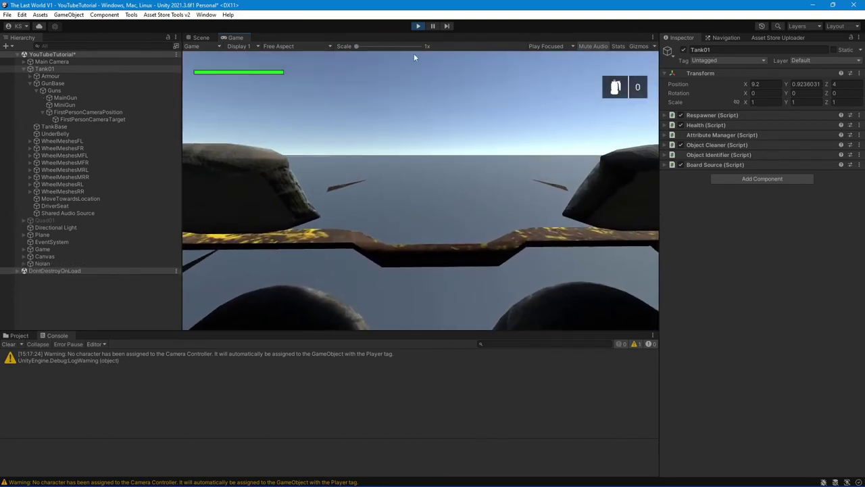
click(418, 25)
Move MoveTowardsLocation up and back on the tank to Y 2.08, Z -2.06
click(85, 198)
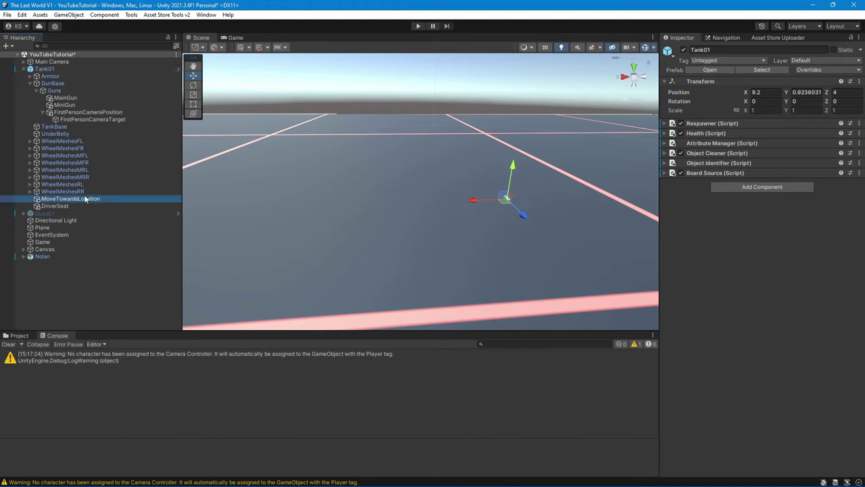
key(f)
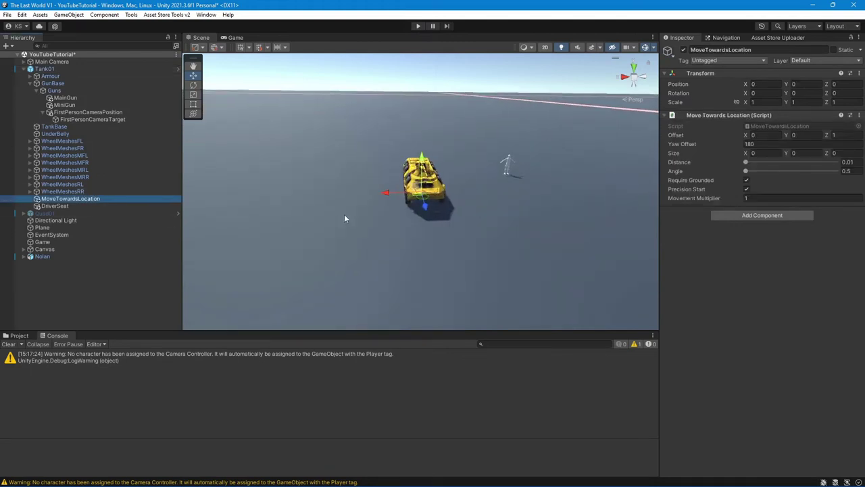
scroll(344, 217, up, 5)
mouse_move(344, 218)
alt+mouse_down()
mouse_move(416, 249)
mouse_move(567, 227)
alt+mouse_up()
drag(438, 196, 454, 96)
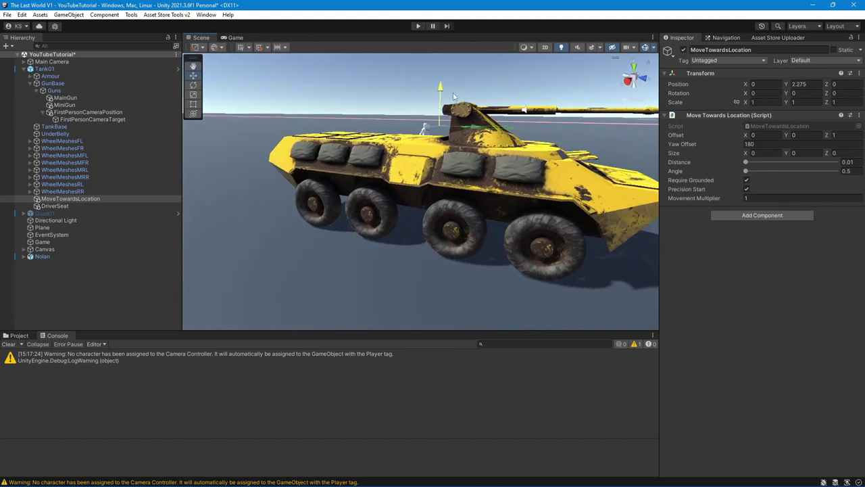
drag(479, 127, 398, 127)
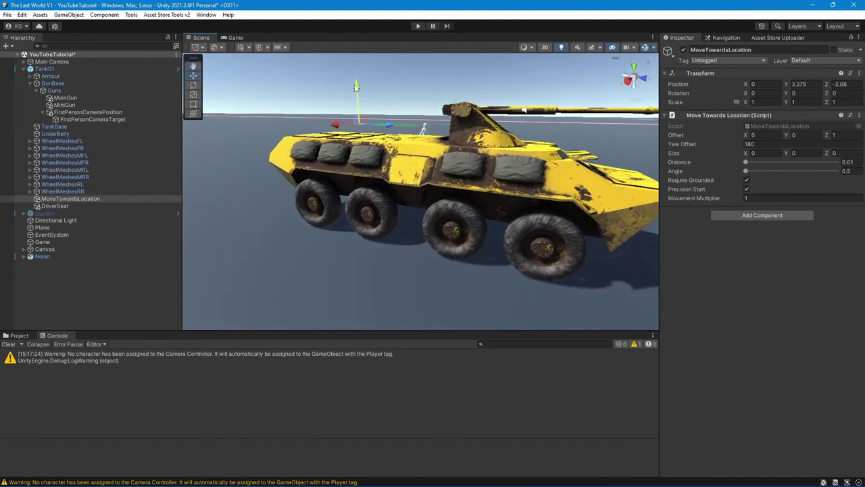
drag(357, 90, 357, 95)
alt+drag(437, 108, 273, 182)
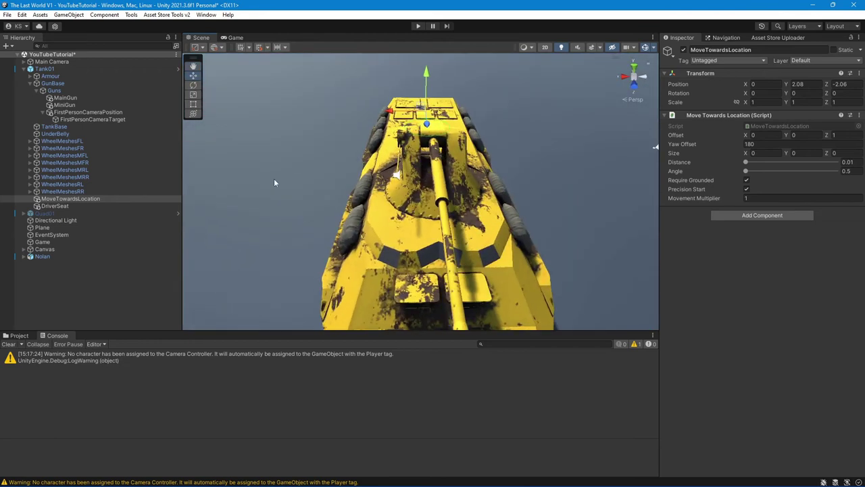
Save the scene, then select the Main Camera to view its Camera Controller
click(8, 14)
click(21, 60)
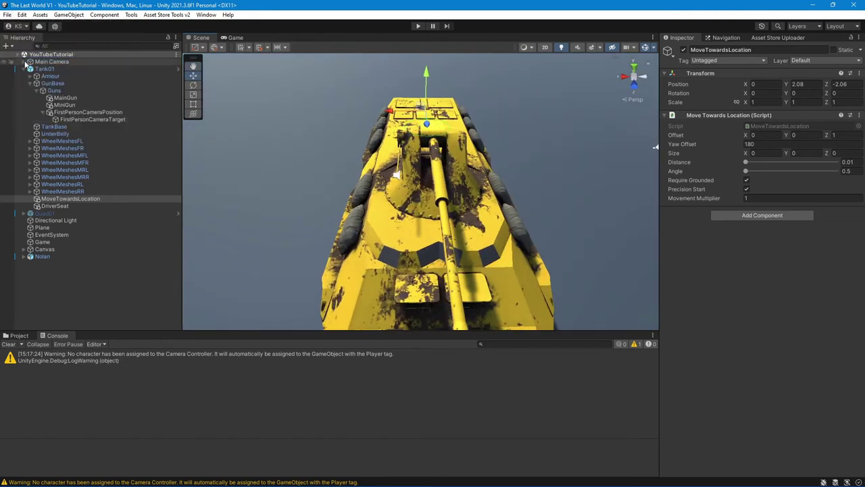
scroll(451, 184, down, 5)
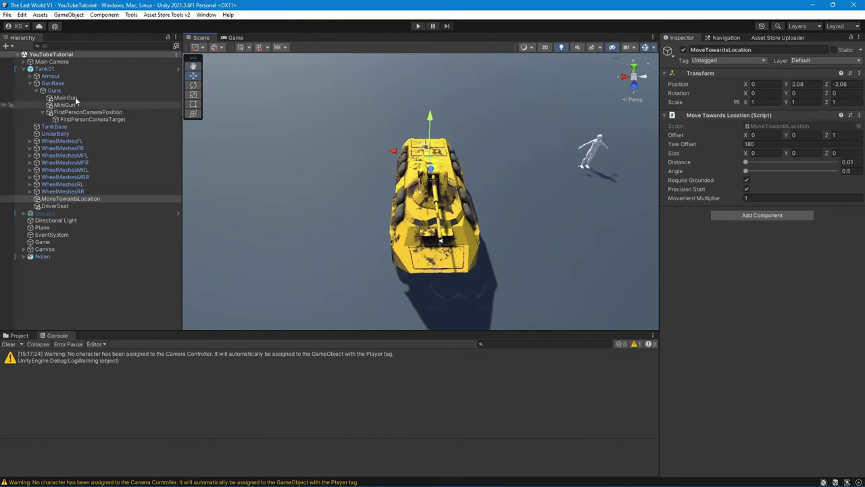
middle_drag(426, 194, 408, 193)
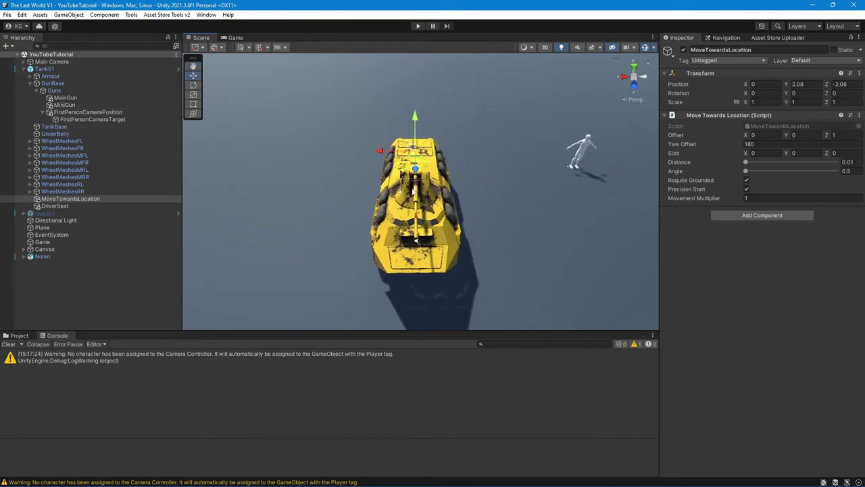
click(45, 61)
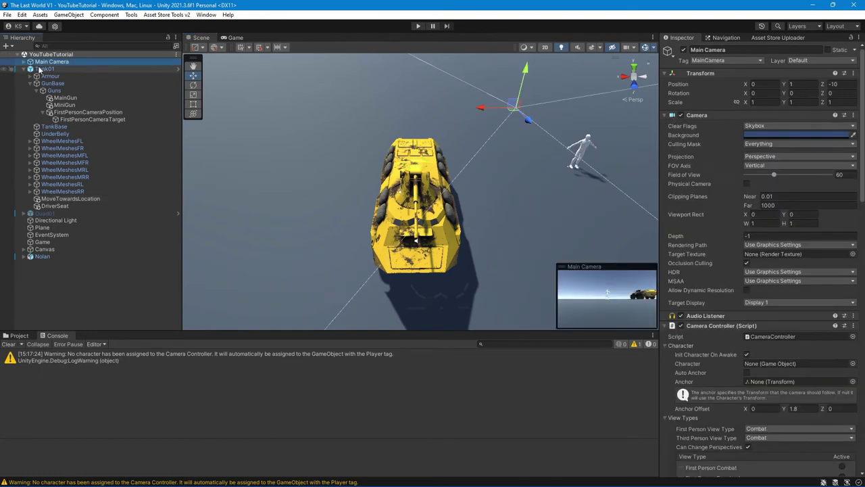
Review Nolan's Unity Input System states (DriveGunner, DriveTank), then select FirstPersonCameraPosition
click(42, 256)
scroll(687, 215, down, 3)
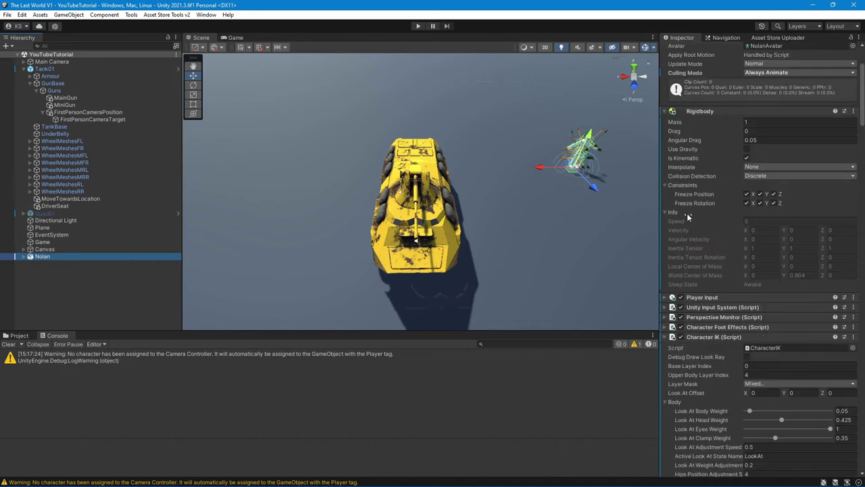
scroll(688, 212, down, 3)
scroll(690, 212, down, 2)
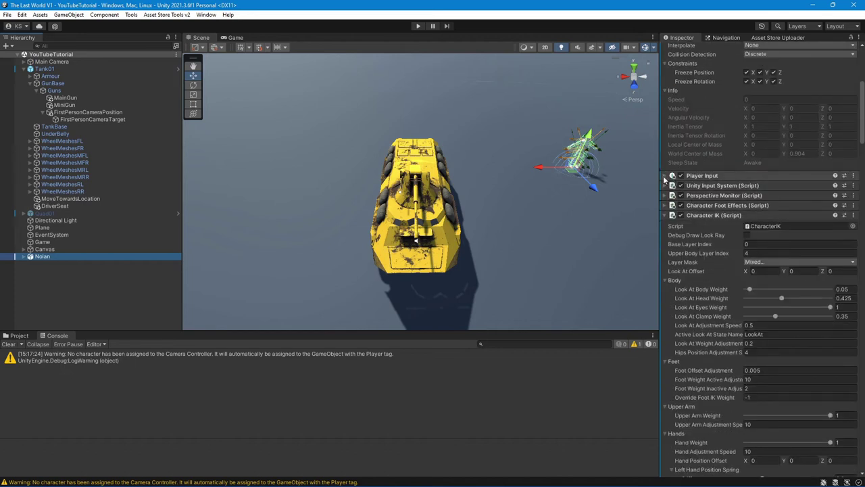
click(666, 186)
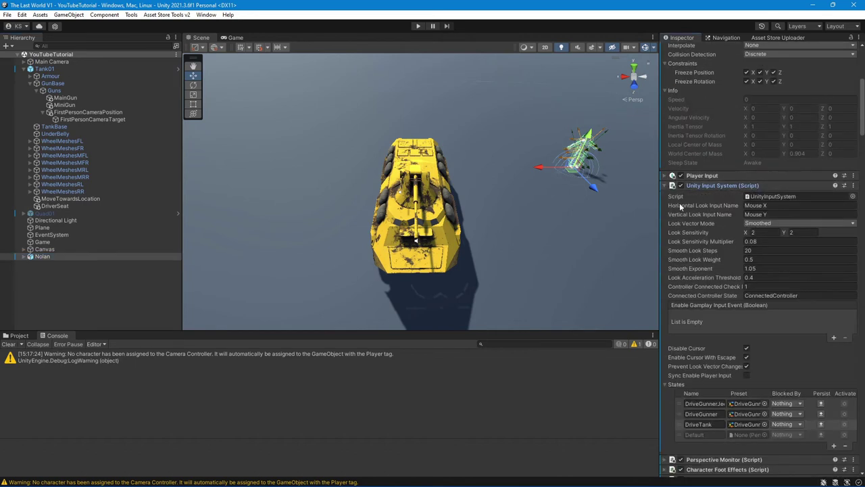
scroll(689, 227, down, 3)
scroll(692, 230, down, 3)
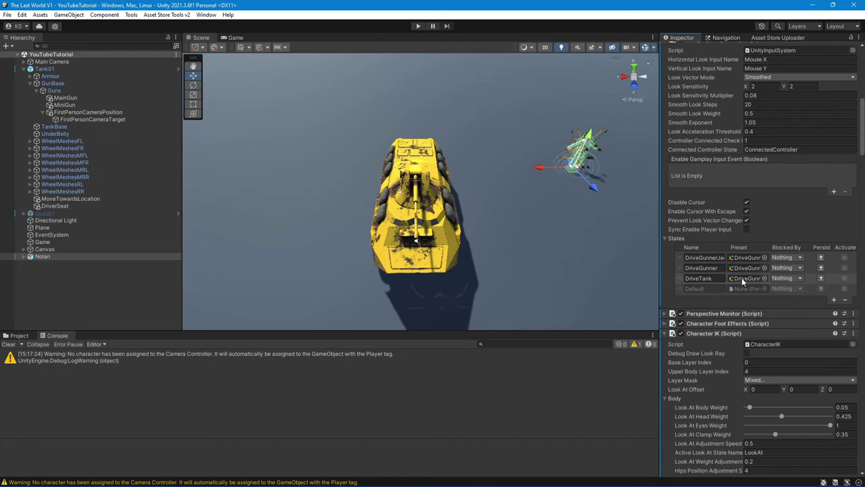
click(18, 335)
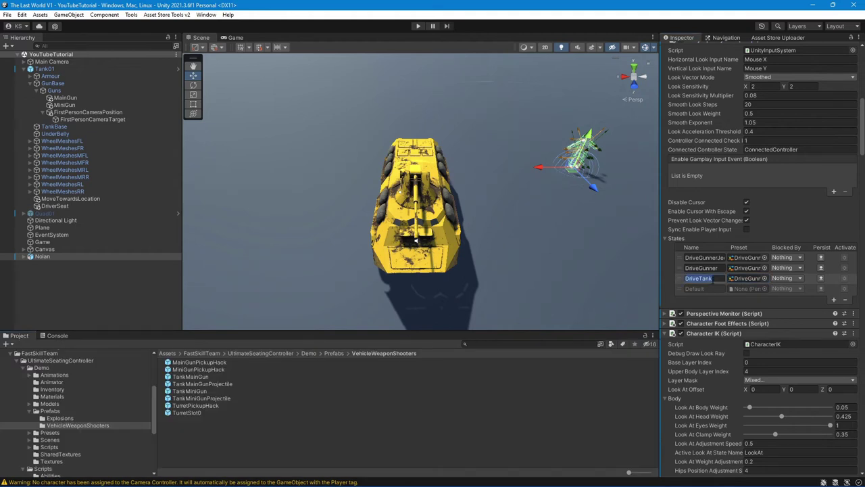
click(86, 114)
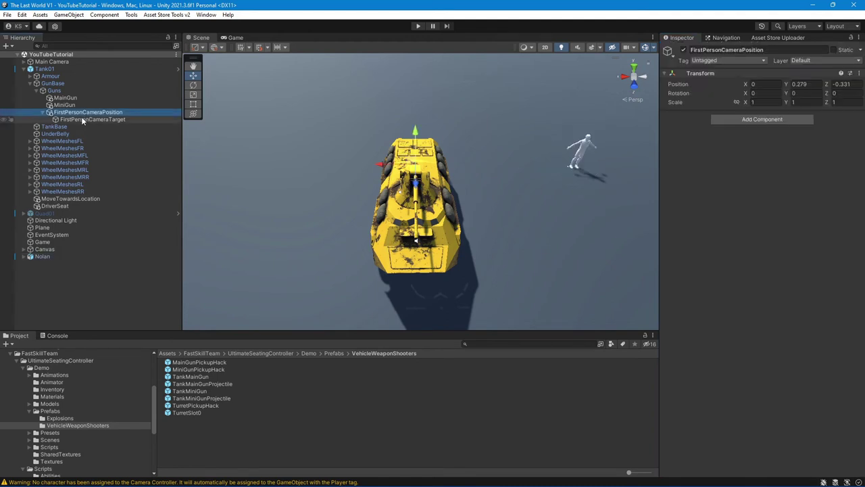
Set Tank01's Driver seat Override State to DriveTank and start a play test
click(63, 69)
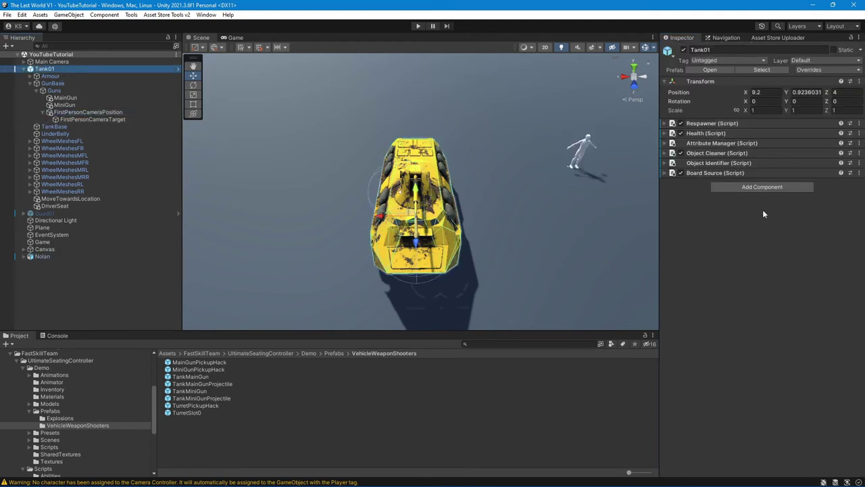
click(664, 174)
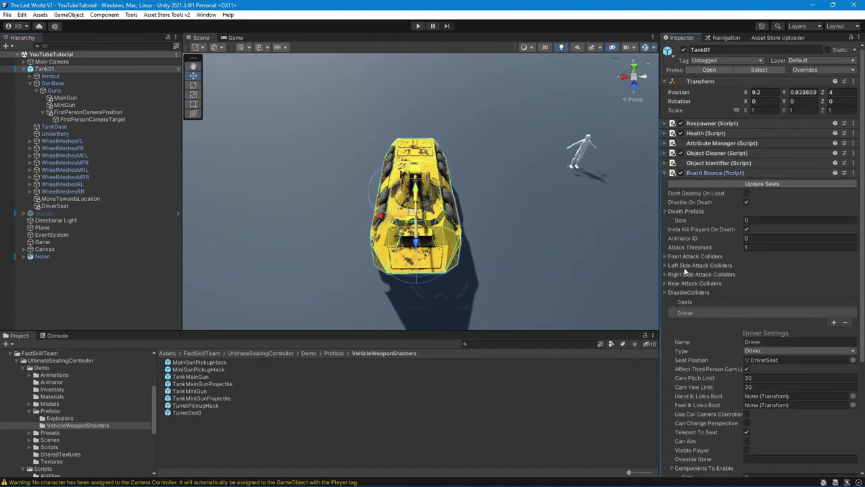
click(695, 313)
scroll(703, 309, down, 3)
scroll(716, 292, down, 2)
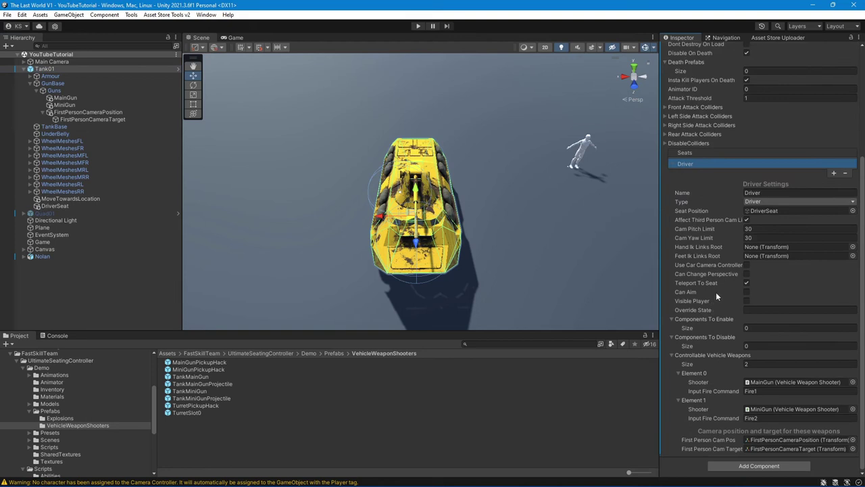
click(761, 309)
text(DriveTank)
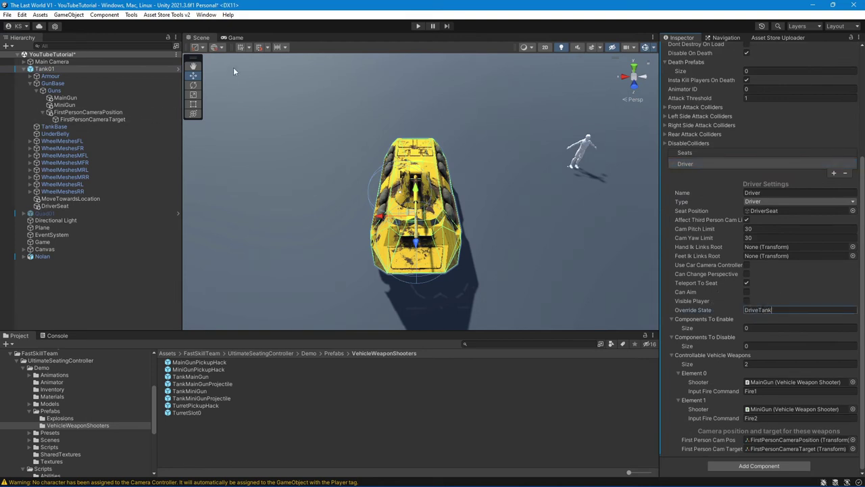
click(417, 25)
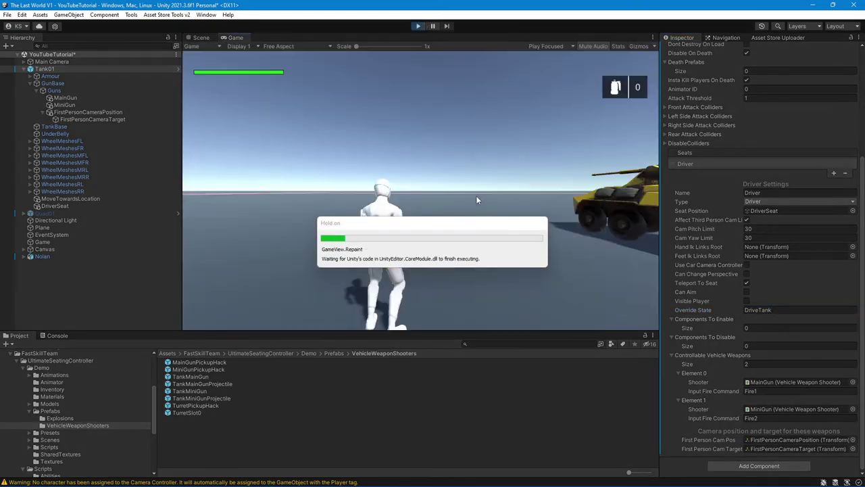
Run the character into Tank01 with F, climb back out, and stop the play test
key(w)
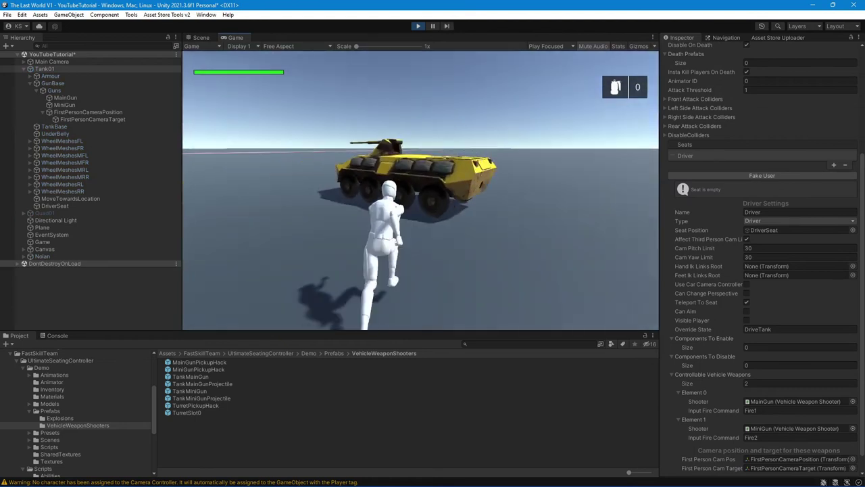
key(f)
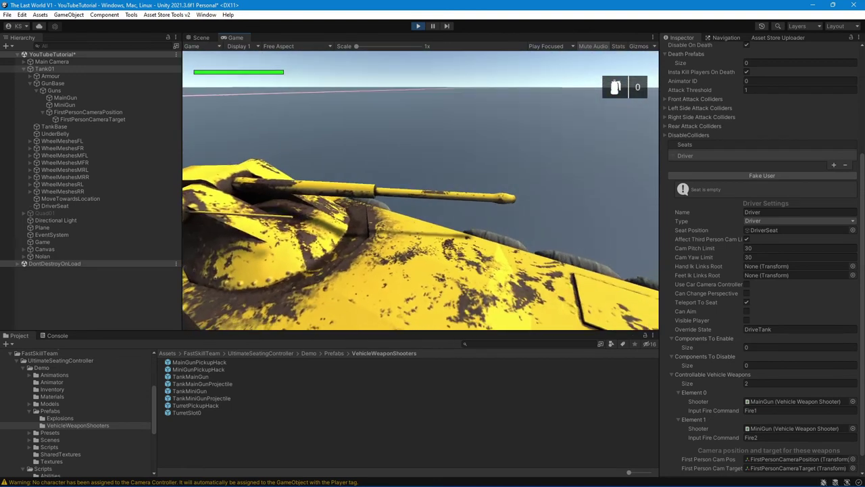
key(w)
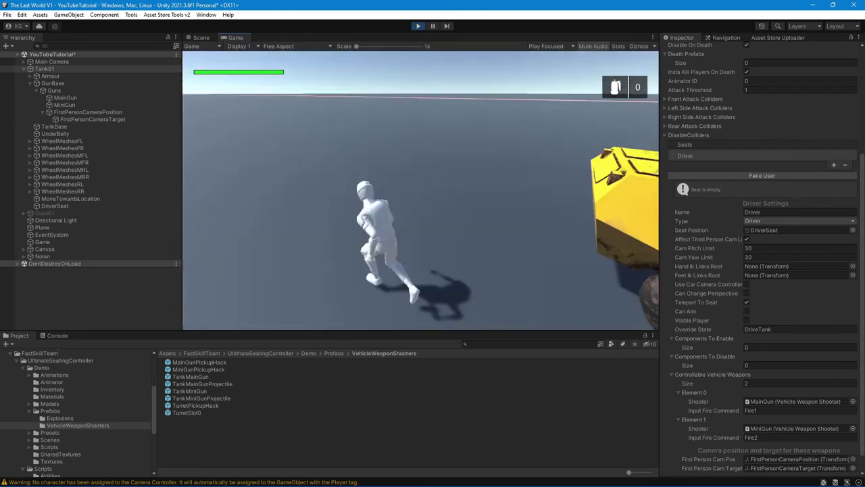
key(w)
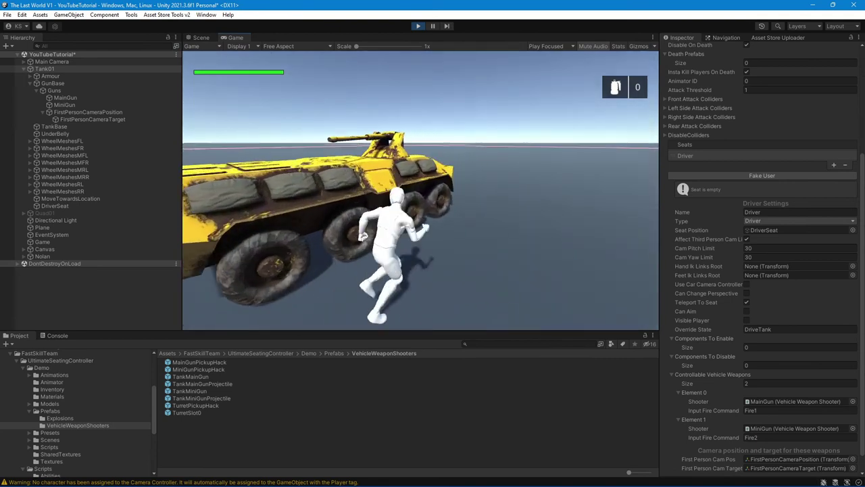
click(418, 26)
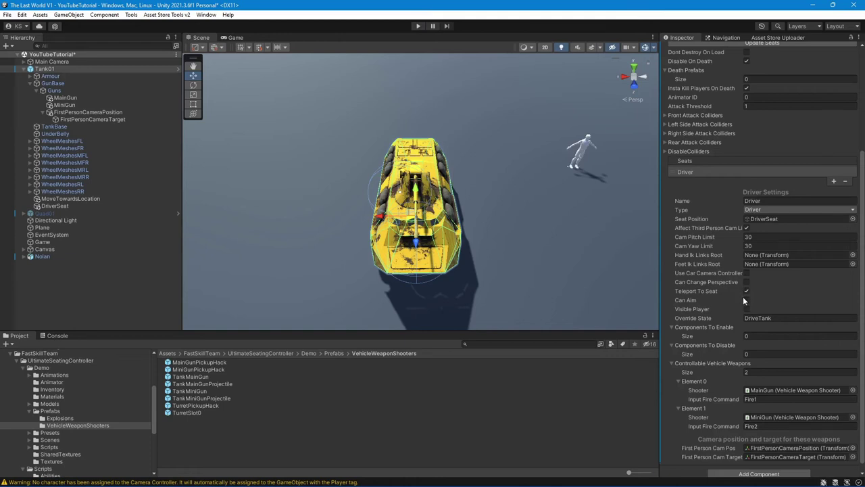
Enable Can Change Perspective on the driver seat and start a play test
click(746, 291)
click(746, 282)
click(418, 26)
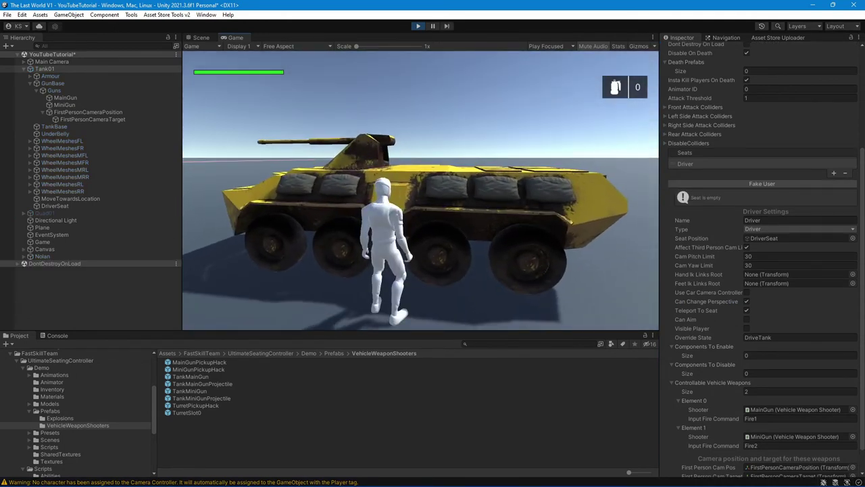
Board Tank01, fire the main gun three times and the minigun once, then select DriverSeat
key(f)
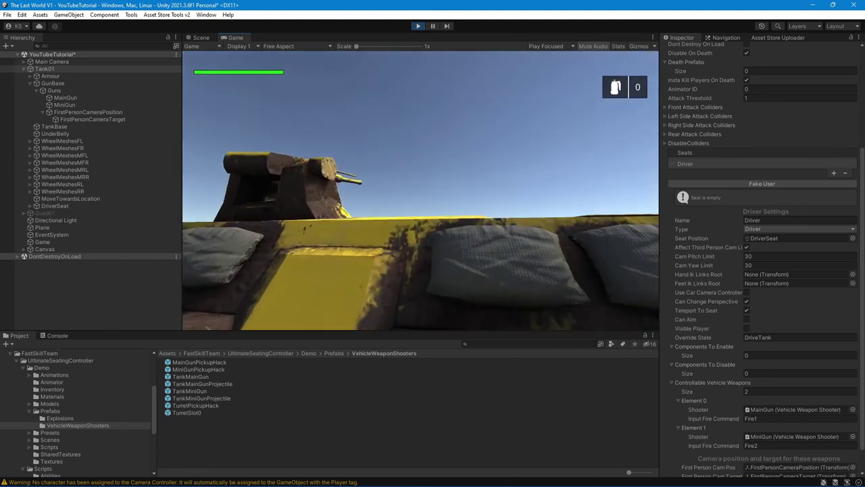
click(366, 181)
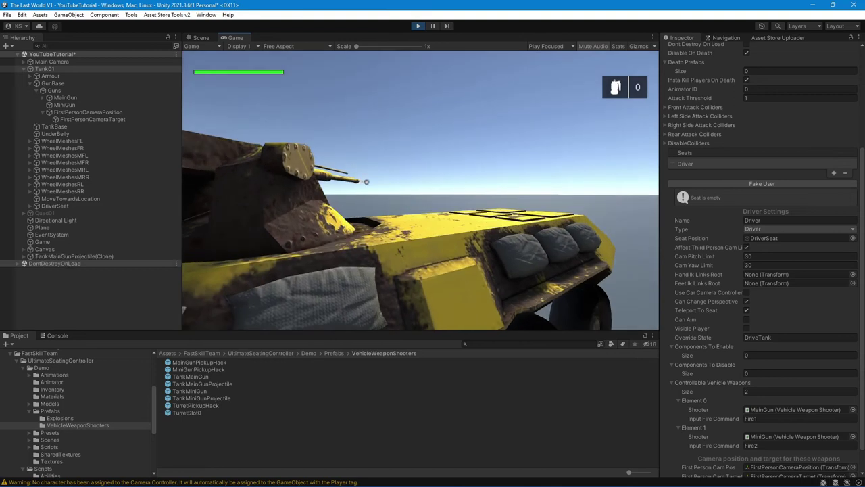
click(448, 188)
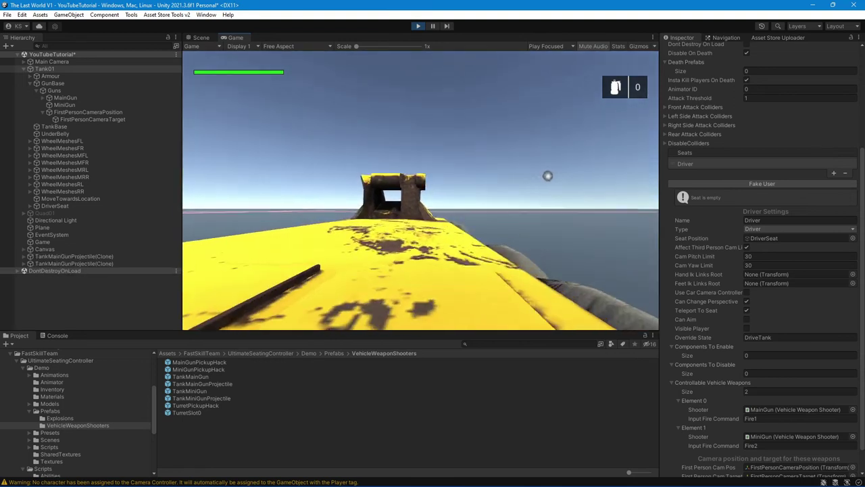
click(547, 176)
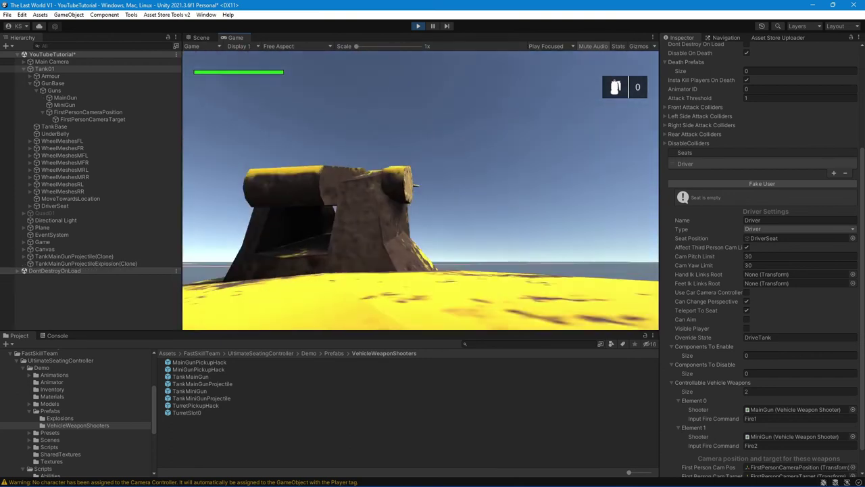
right_click(494, 158)
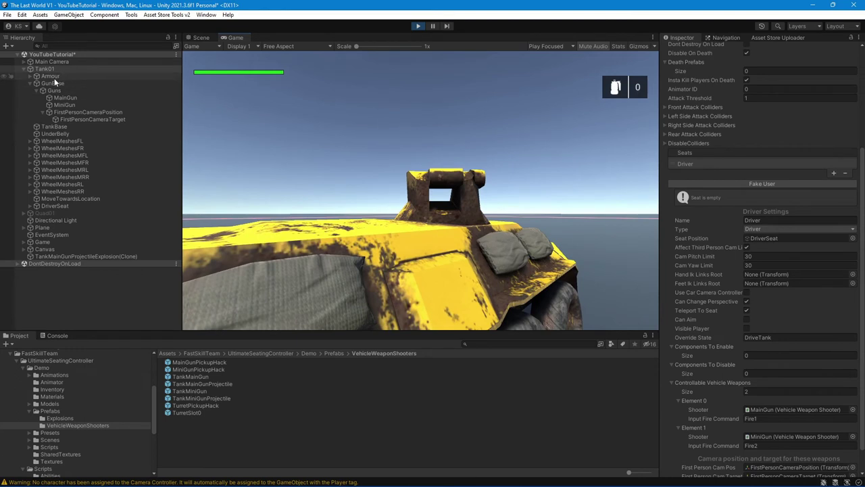
click(52, 206)
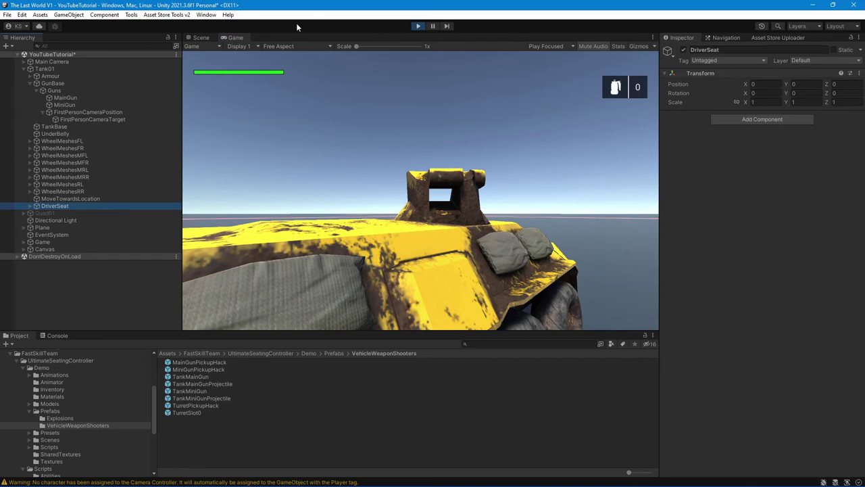
In the Scene view, move DriverSeat up and forward to Y 0.493, Z 0.857 and copy its position
click(200, 37)
alt+drag(380, 207, 466, 213)
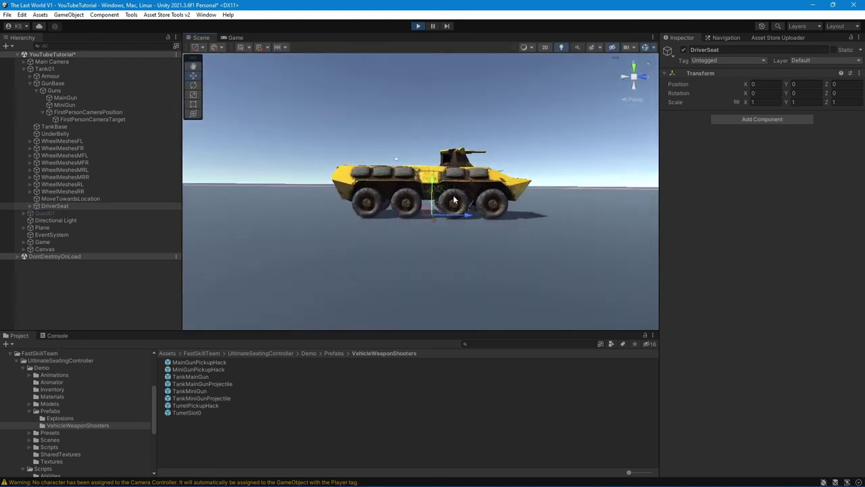
scroll(454, 200, up, 5)
mouse_move(454, 200)
alt+mouse_down()
mouse_move(511, 174)
mouse_move(447, 209)
alt+mouse_up()
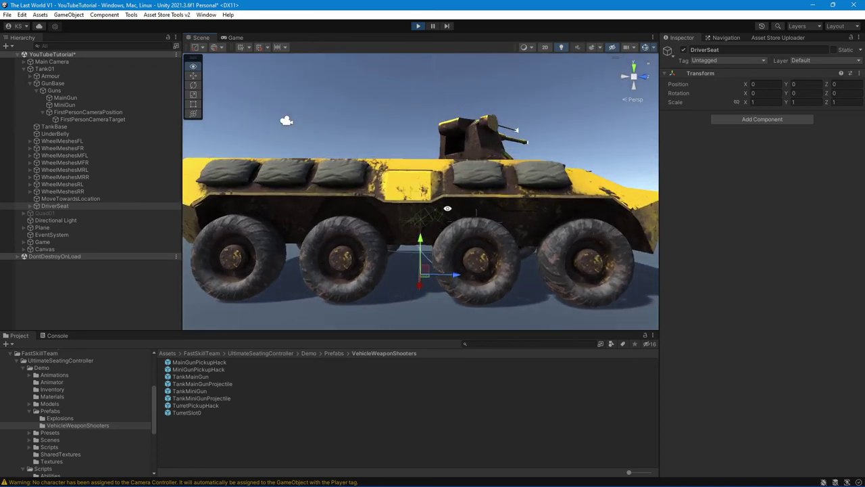
drag(456, 275, 504, 275)
alt+drag(506, 205, 518, 224)
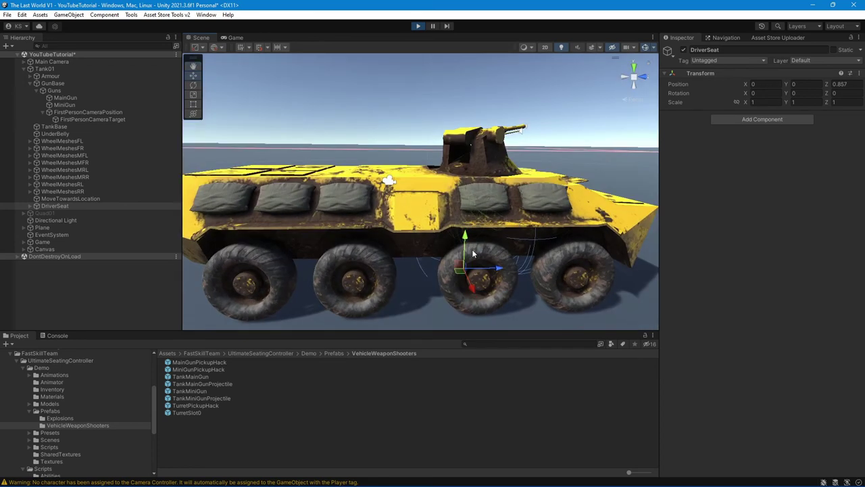
mouse_move(473, 254)
mouse_down()
mouse_move(466, 196)
mouse_move(502, 201)
mouse_move(427, 185)
mouse_move(430, 199)
mouse_up()
right_click(740, 81)
mouse_move(759, 145)
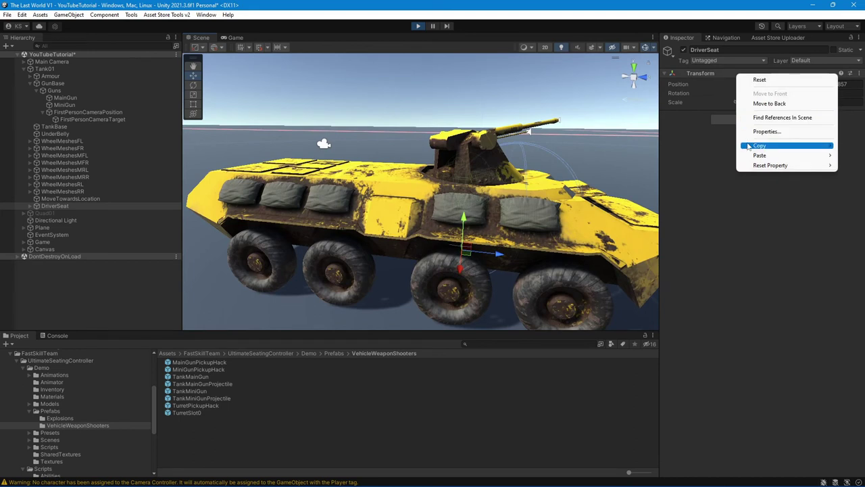
click(697, 146)
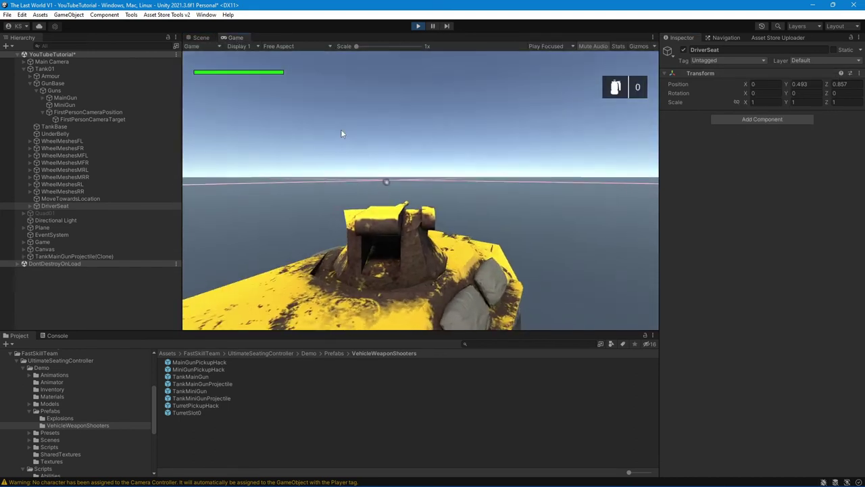
Fire the guns, toggle third-person and turret views with E, then stop the play test
click(361, 165)
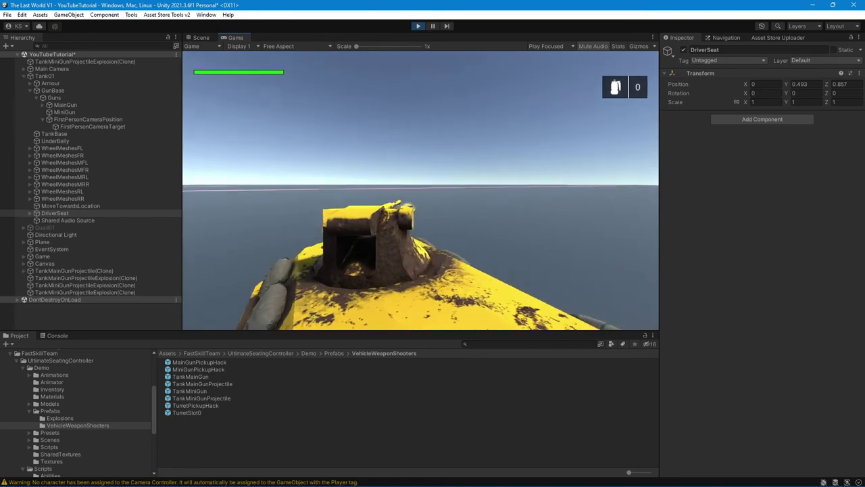
key(e)
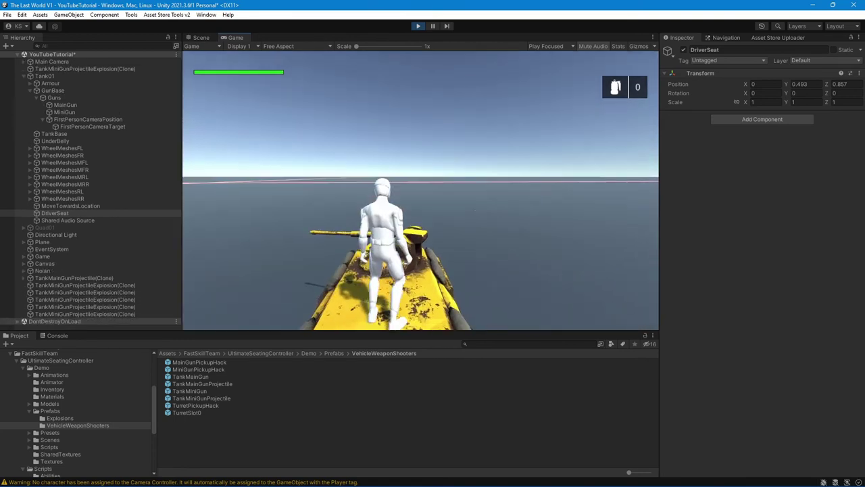
key(e)
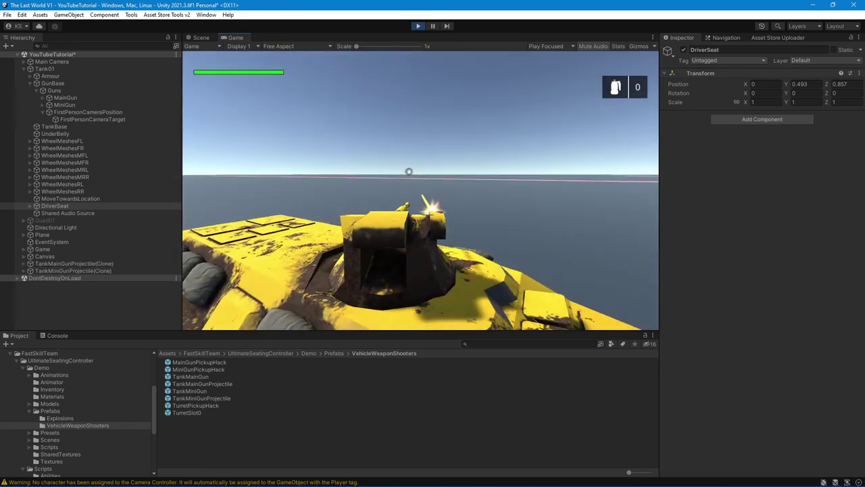
click(400, 171)
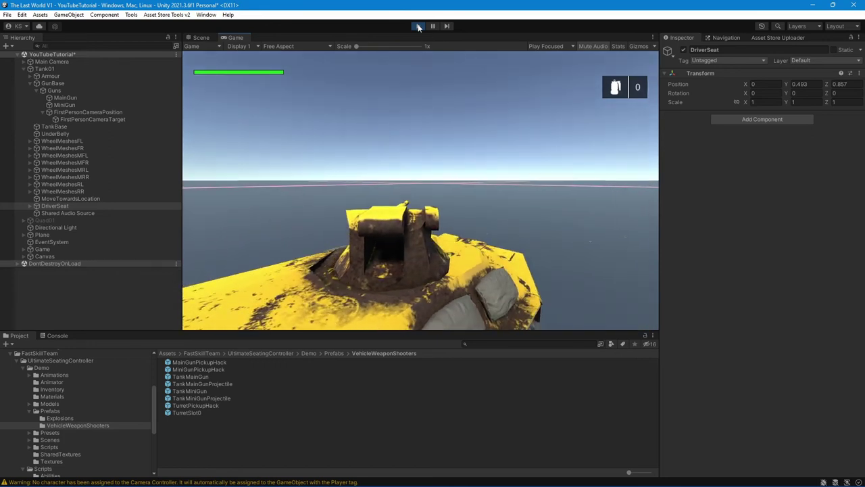
click(419, 27)
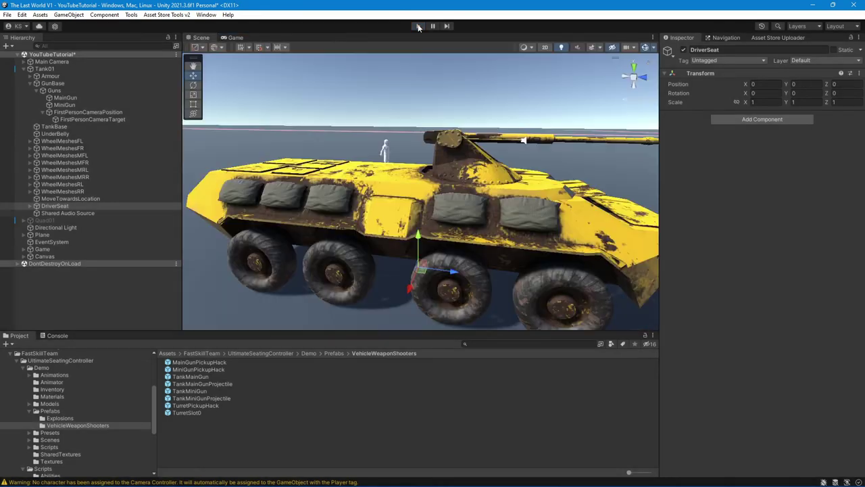
Parent DriverSeat to GunBase, place it at Y -1.113, Z 0, and start a play test
click(49, 206)
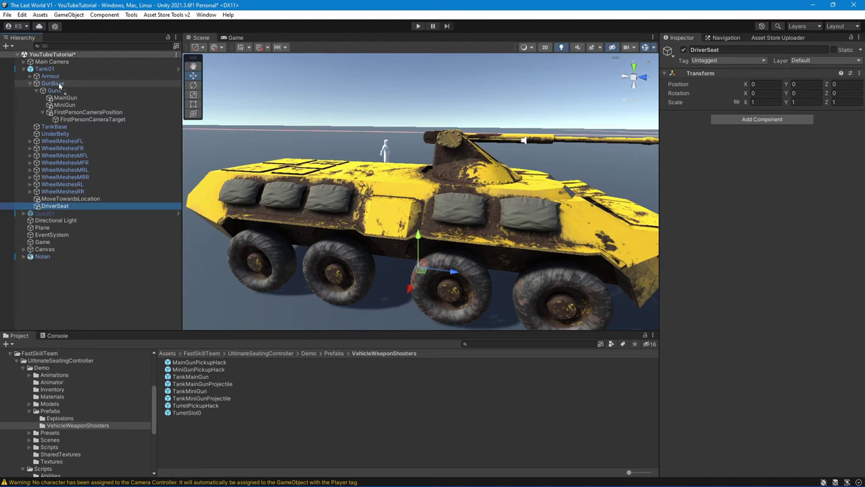
drag(49, 206, 59, 84)
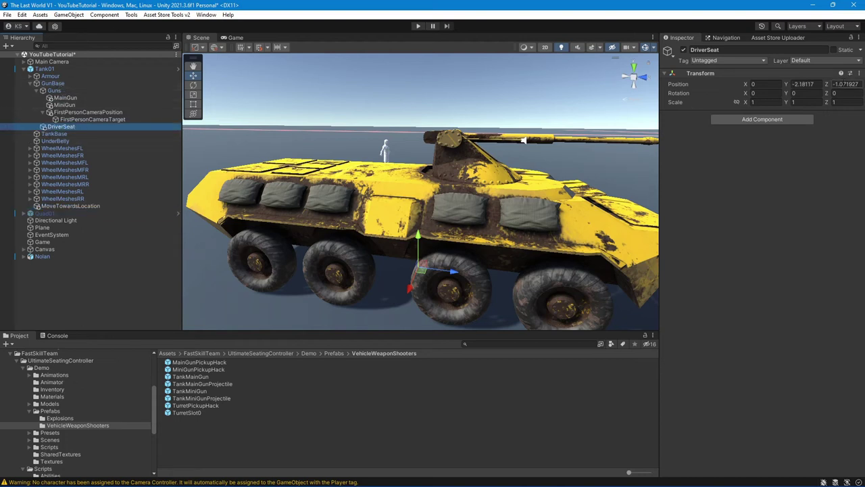
click(804, 84)
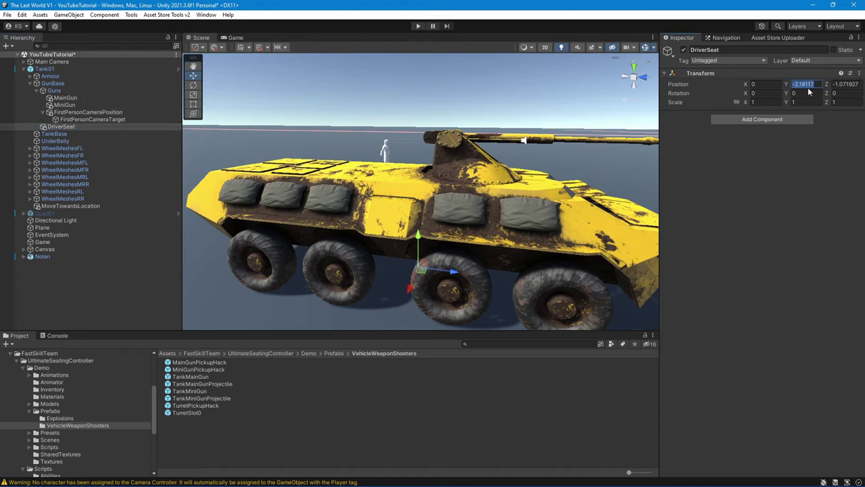
key(Tab)
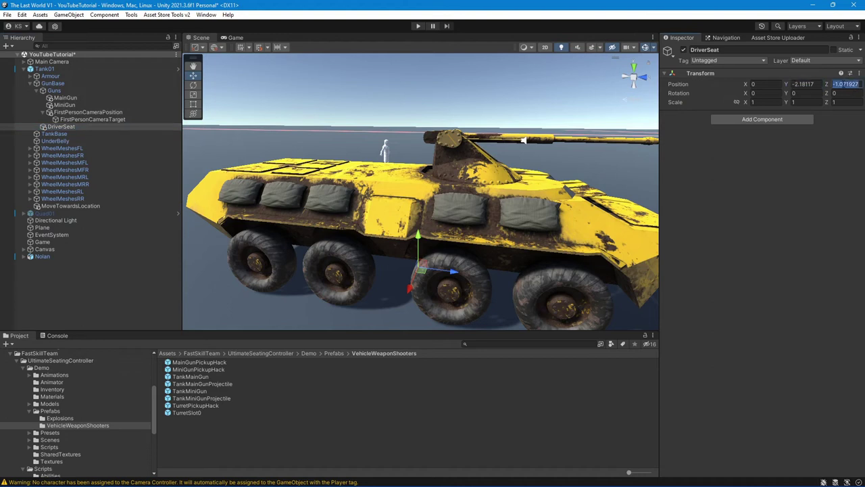
text(0)
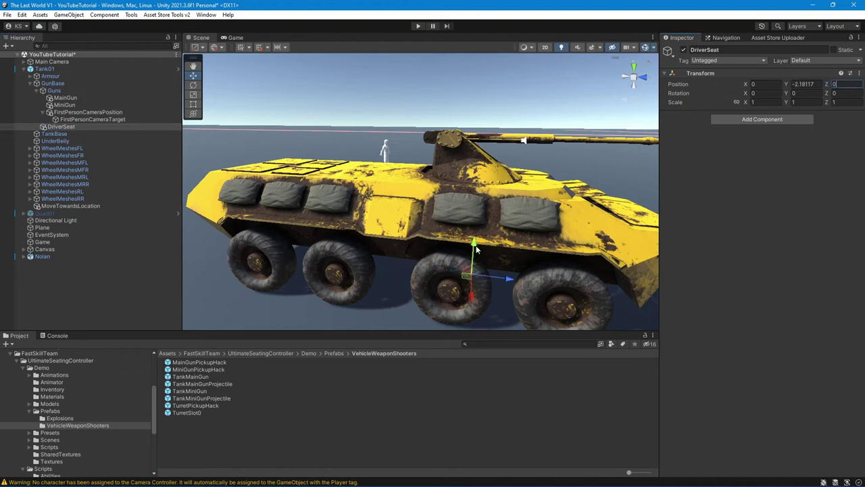
drag(477, 250, 473, 197)
click(416, 25)
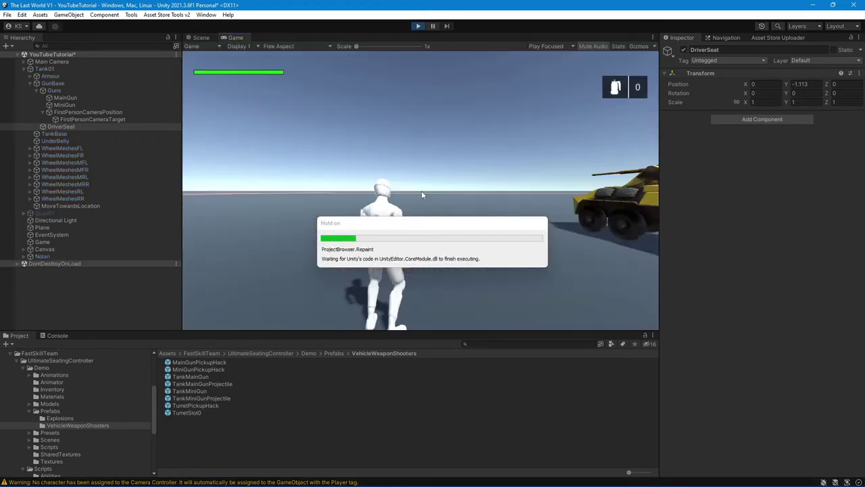
Run to the tank, get into the driver seat, and fire the main gun
key(w)
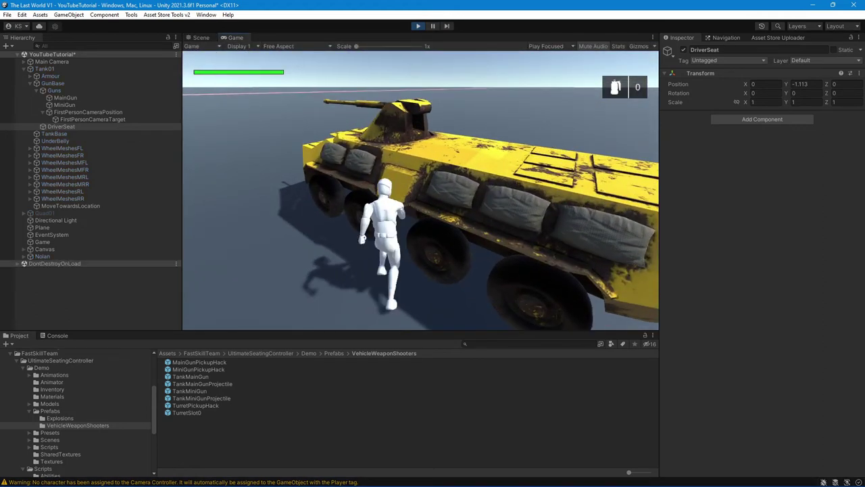
key(f)
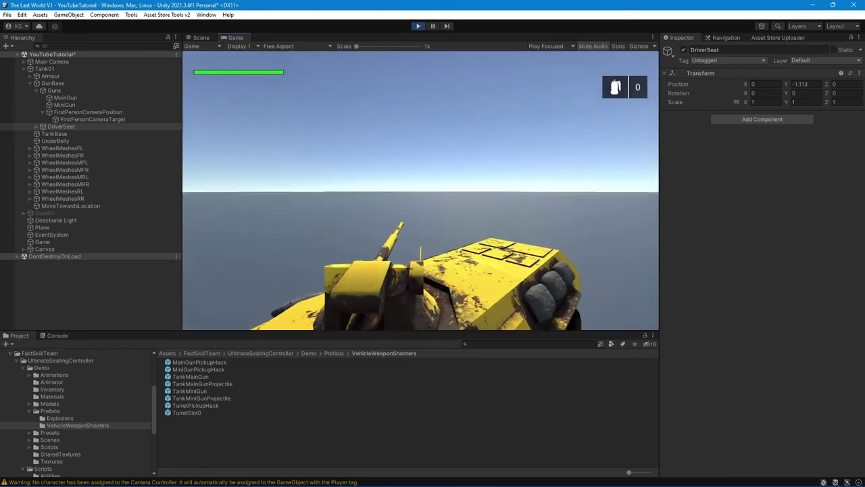
click(378, 217)
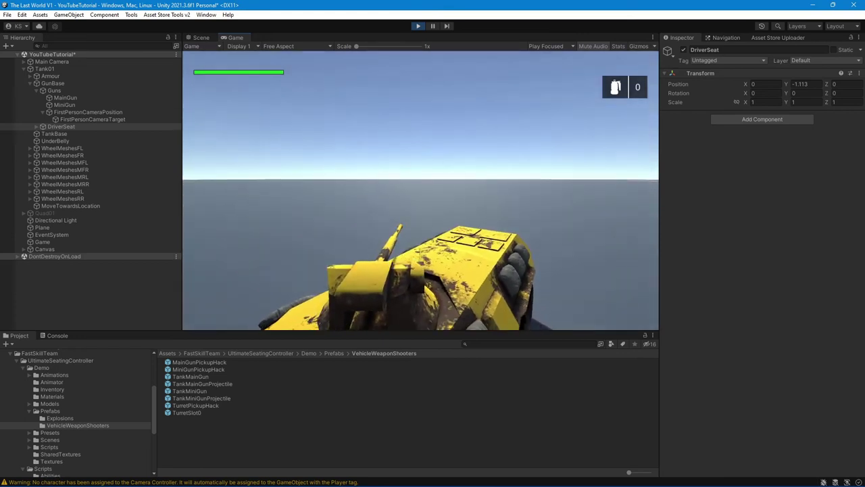
click(388, 218)
click(402, 217)
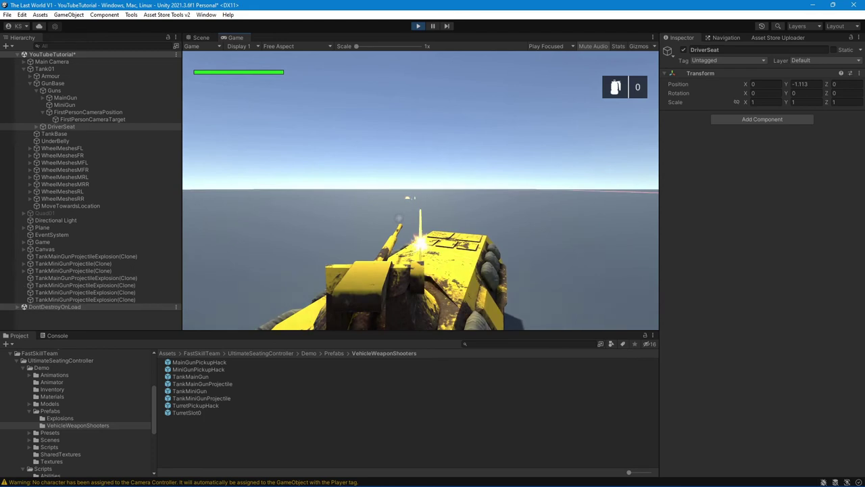
click(389, 218)
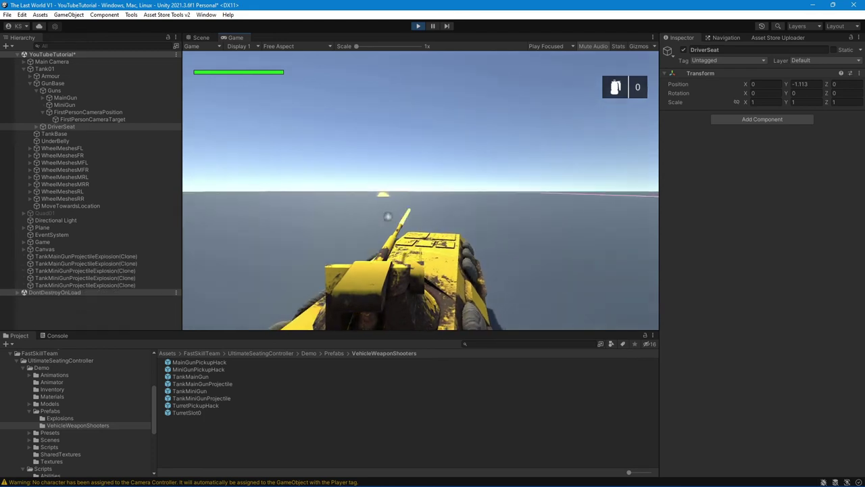
Fire the minigun while turning, leave the tank, and stop the play test
click(358, 218)
click(274, 216)
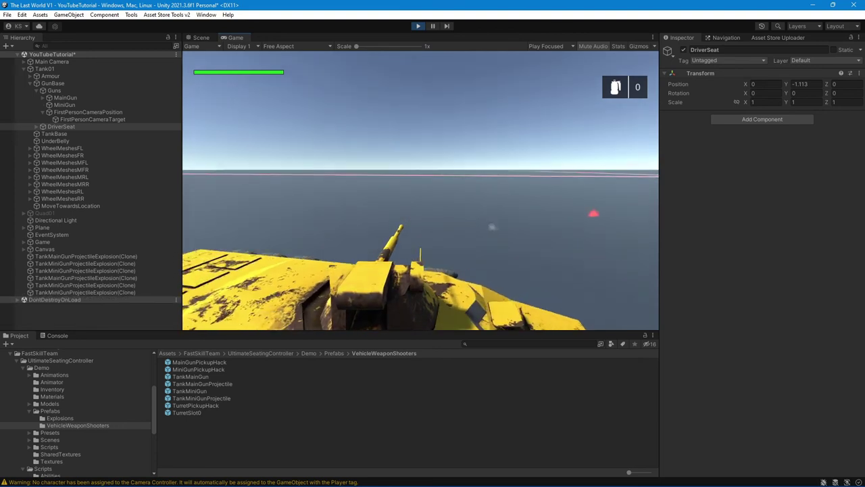
click(405, 220)
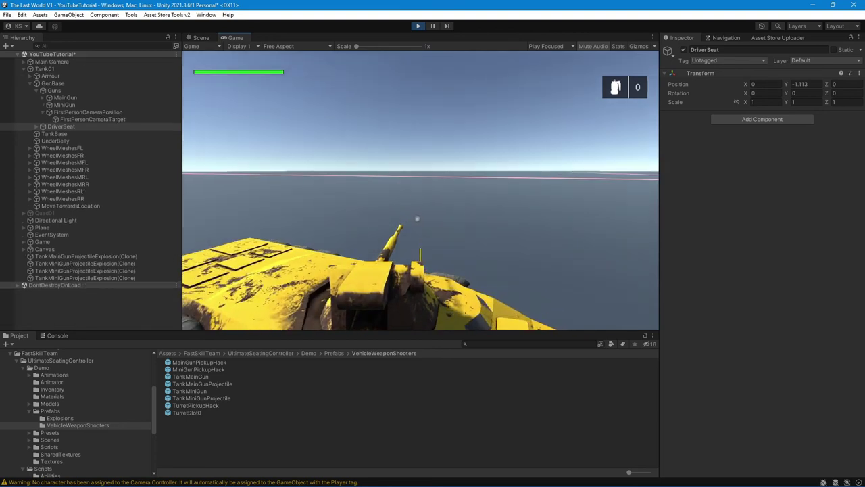
key(f)
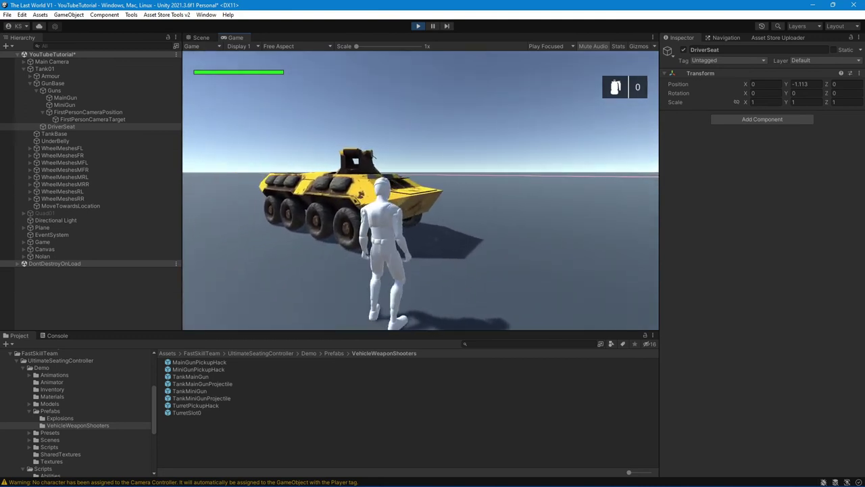
key(ctrl+p)
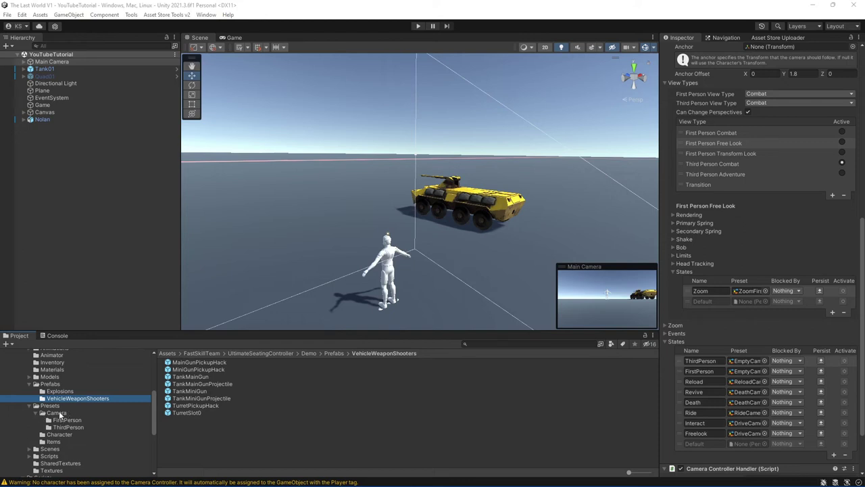
Show Main Camera's First Person Free Look settings with the general States list collapsed
click(42, 63)
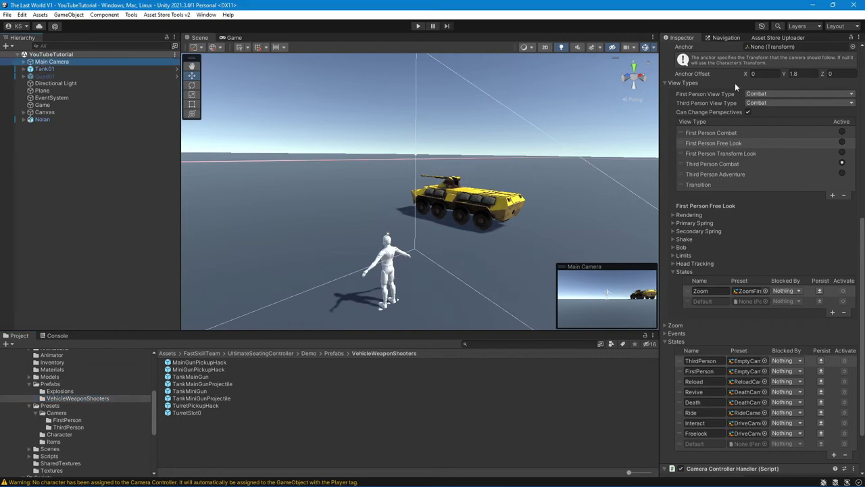
scroll(715, 133, down, 2)
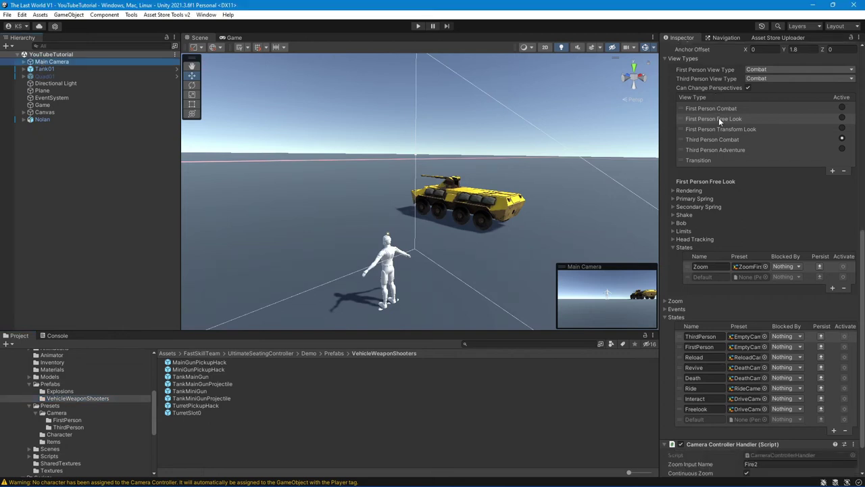
click(720, 119)
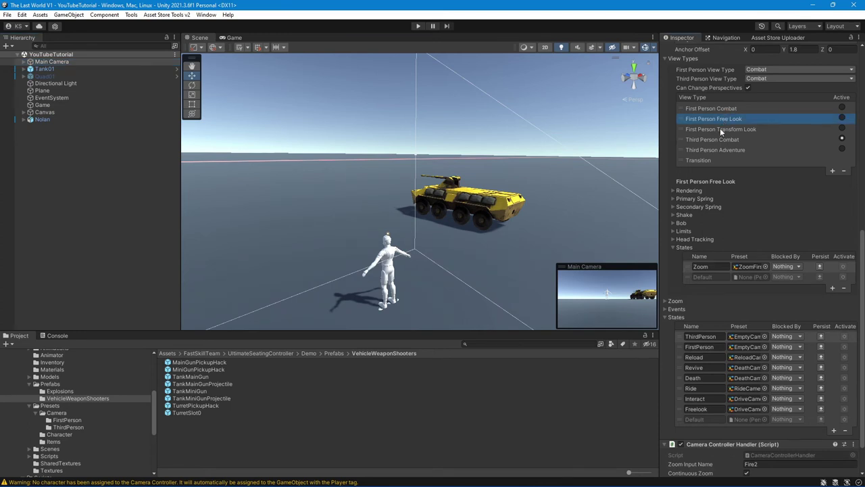
scroll(709, 308, down, 2)
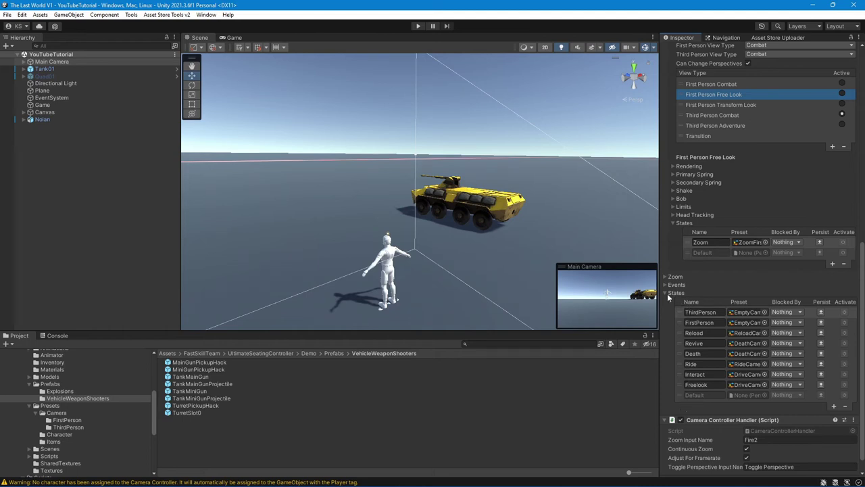
click(666, 293)
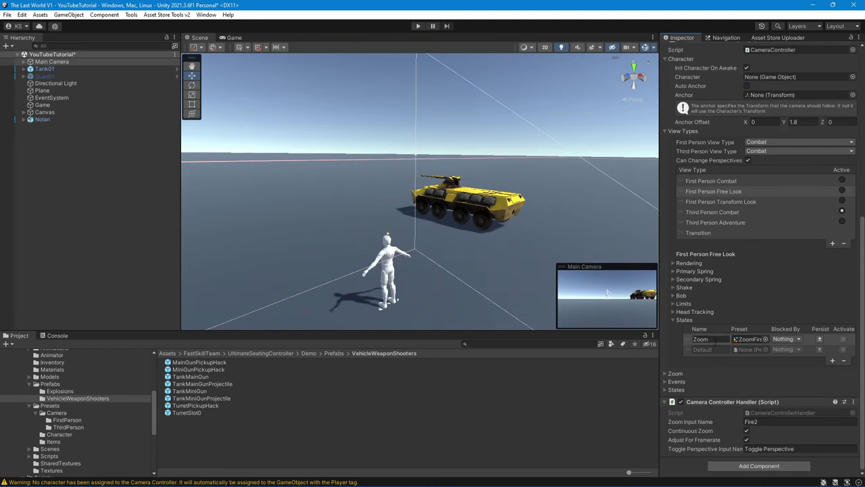
click(711, 193)
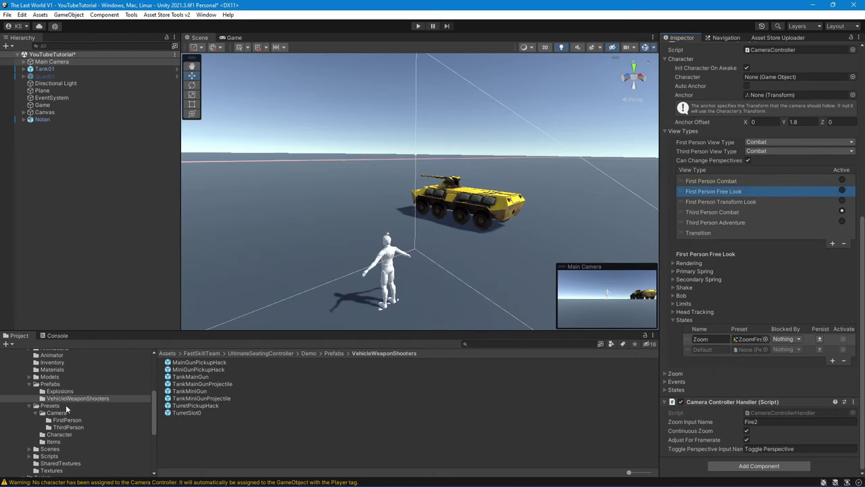
Browse to Demo > Presets > Camera > FirstPerson and try dragging DriveFreeLookPreset onto the States
scroll(65, 406, up, 3)
click(33, 380)
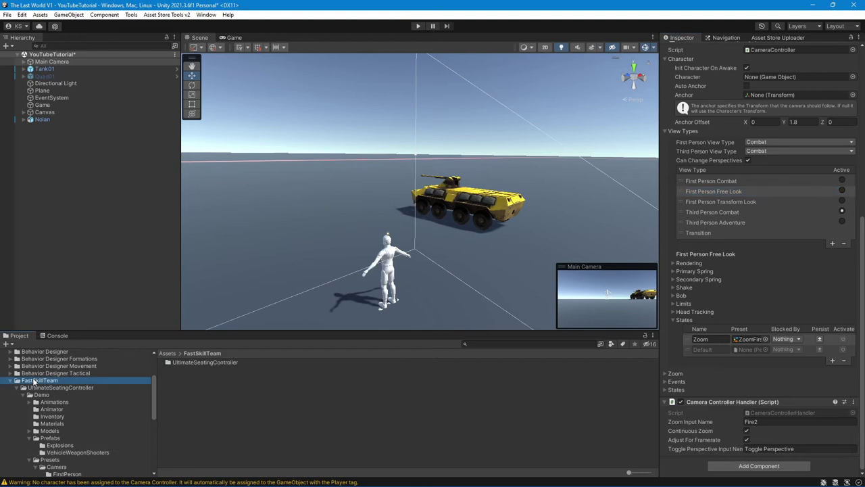
click(37, 388)
scroll(54, 425, down, 2)
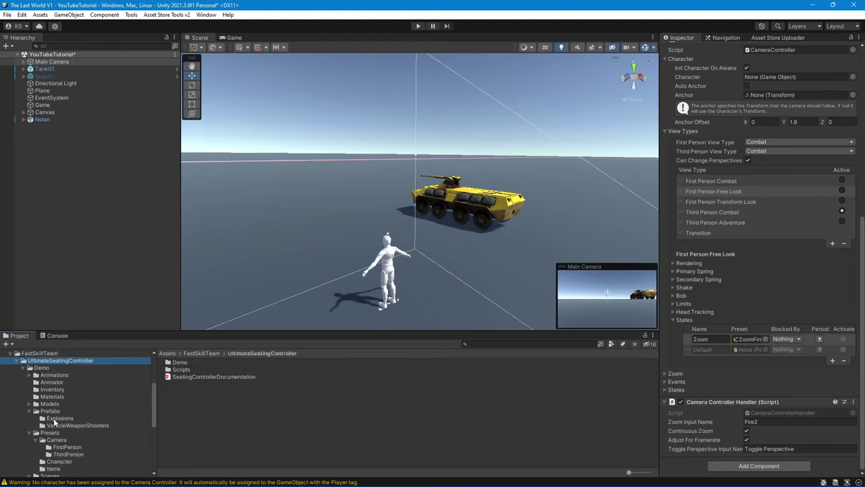
click(42, 367)
scroll(53, 405, down, 4)
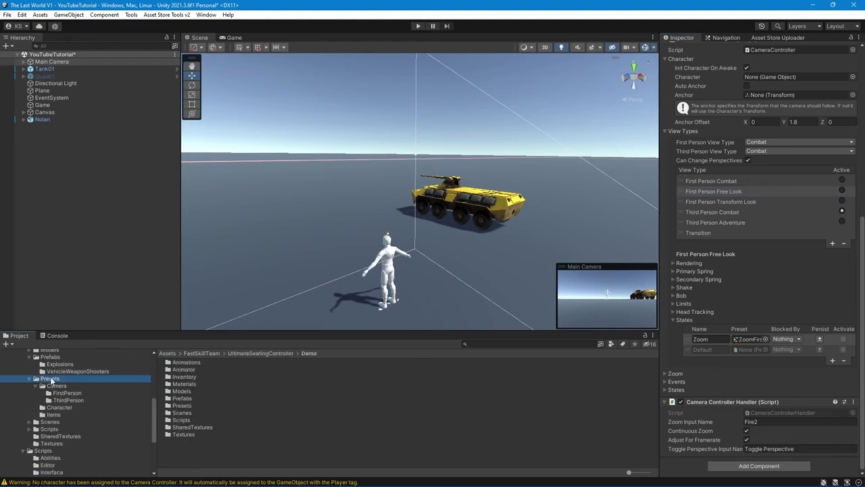
click(58, 386)
click(64, 394)
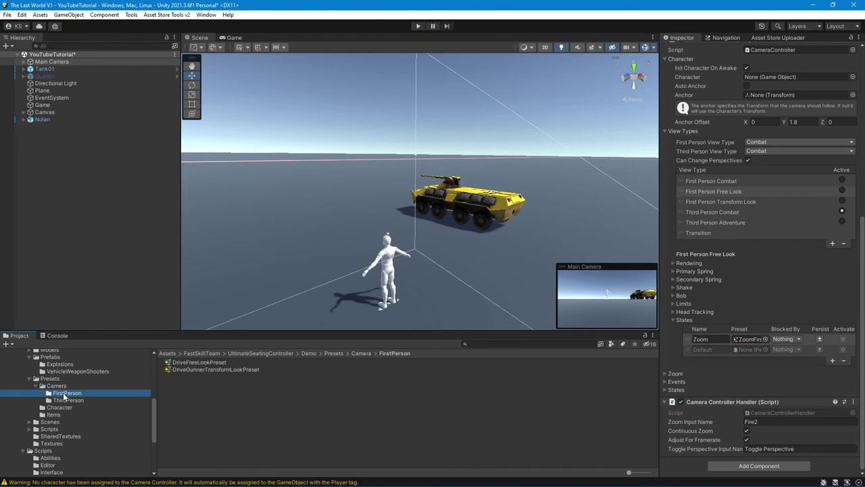
click(192, 363)
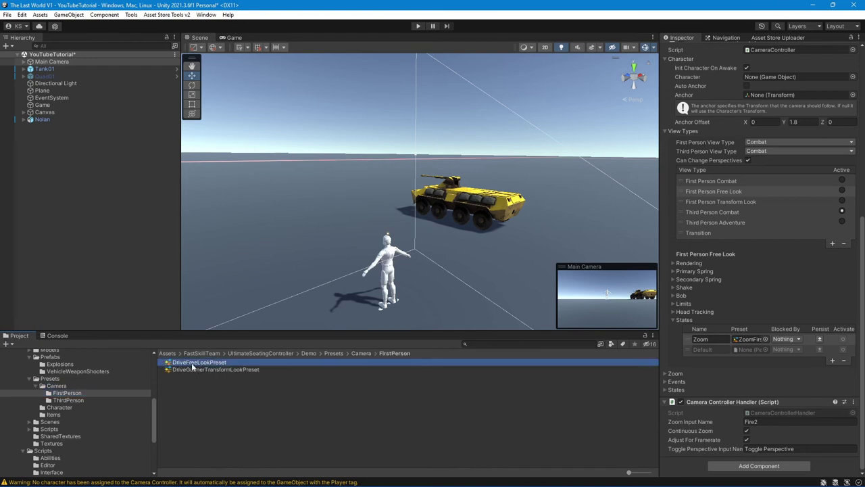
mouse_move(192, 366)
mouse_down()
mouse_move(613, 362)
mouse_move(783, 345)
mouse_up()
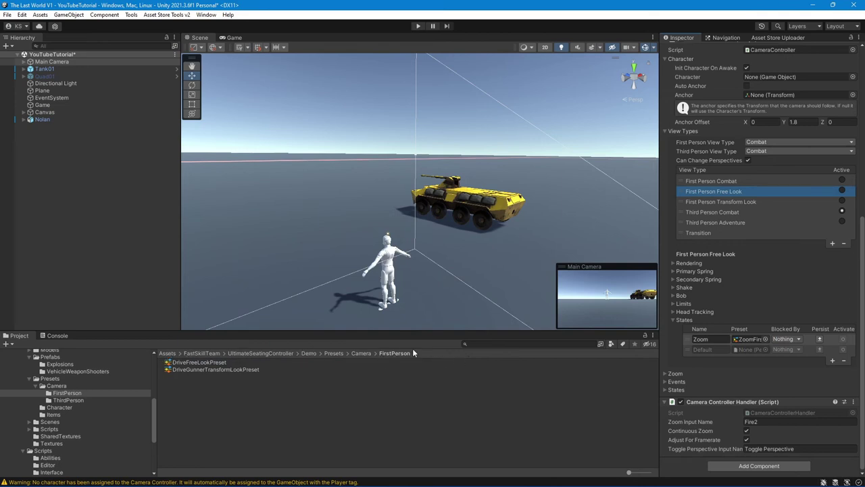
Add DriveFreeLookPreset from Camera > FirstPerson as a Drive state in Free Look States
click(831, 363)
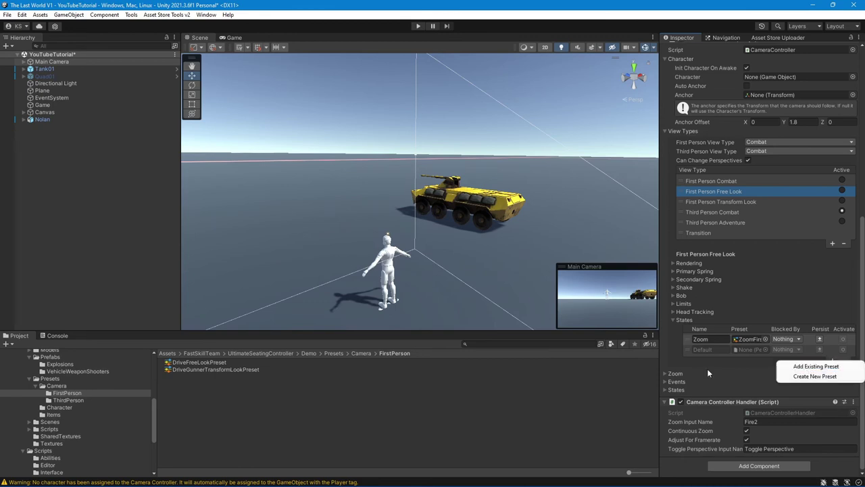
click(803, 369)
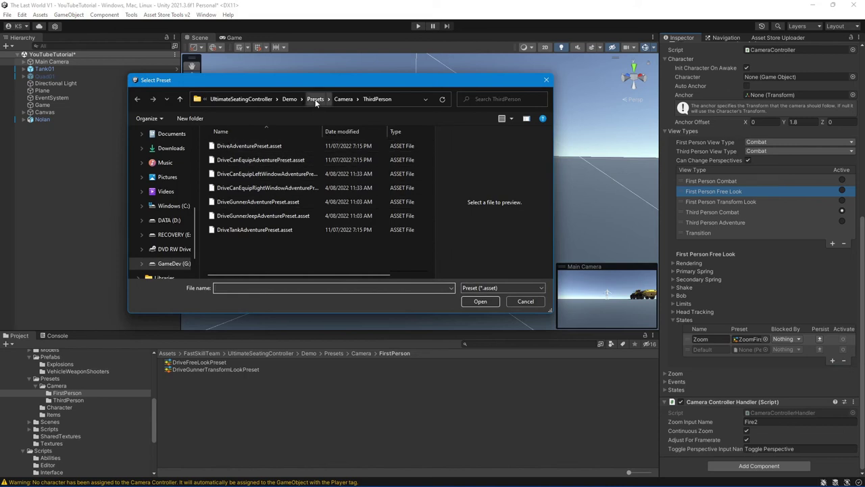
click(343, 99)
click(231, 149)
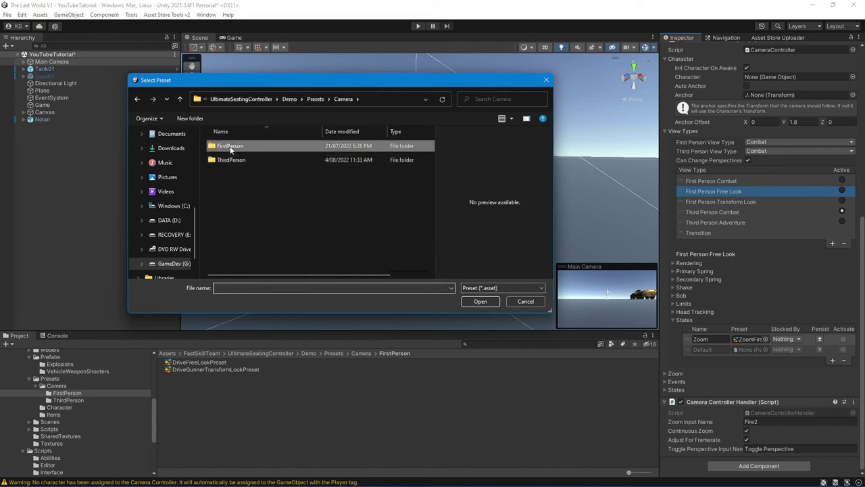
double_click(230, 147)
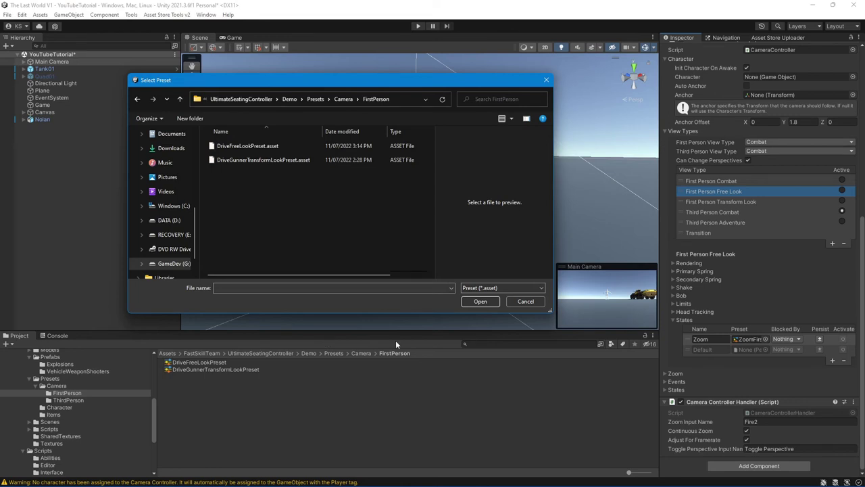
double_click(246, 147)
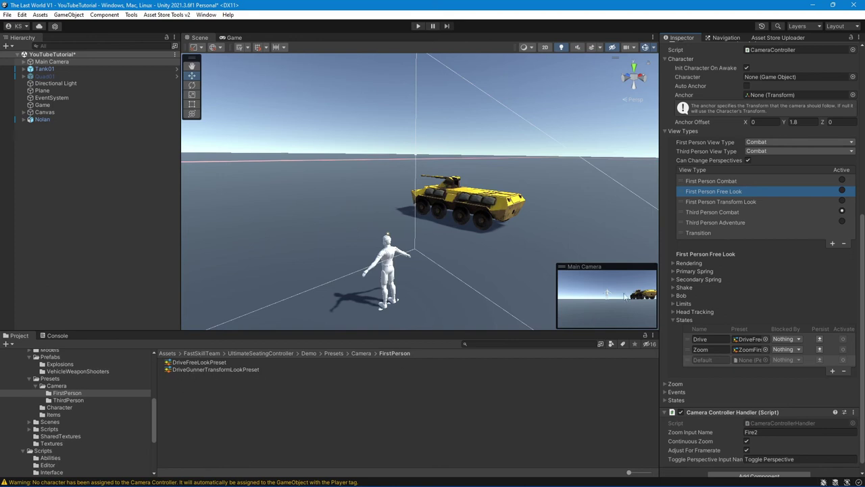
Add a DriveGunner state using DriveGunnerTransformLookPreset to First Person Transform Look
click(730, 201)
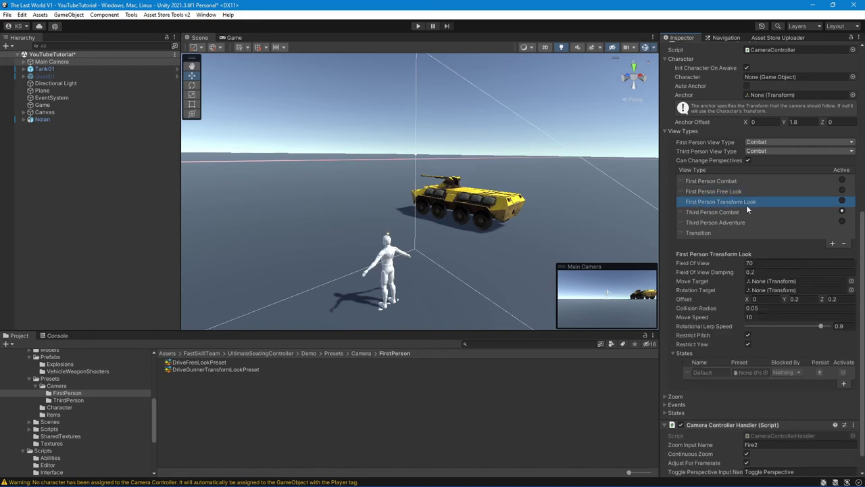
click(844, 384)
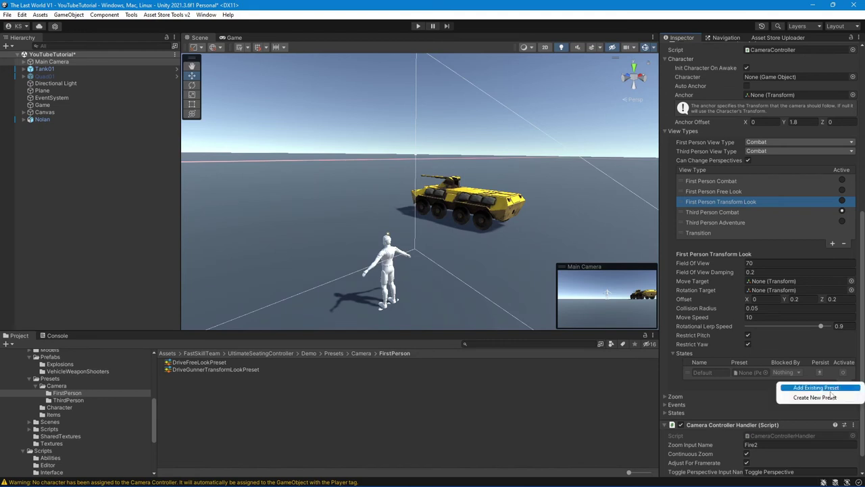
click(817, 388)
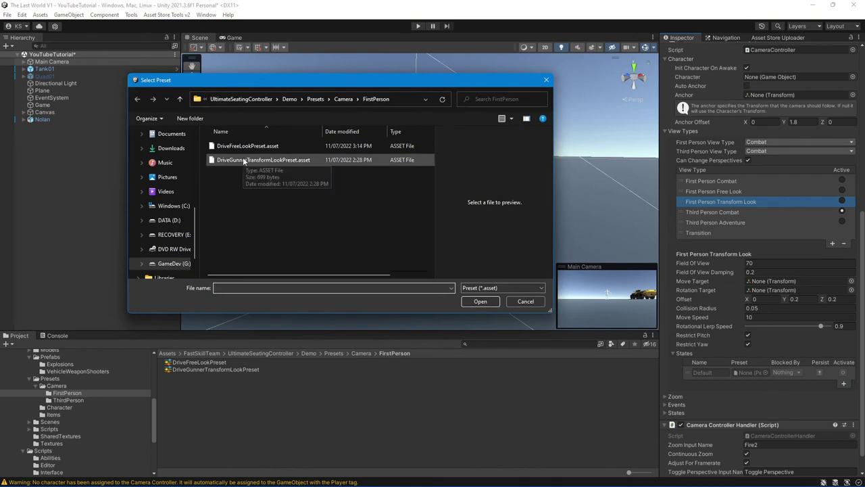
click(243, 159)
click(479, 301)
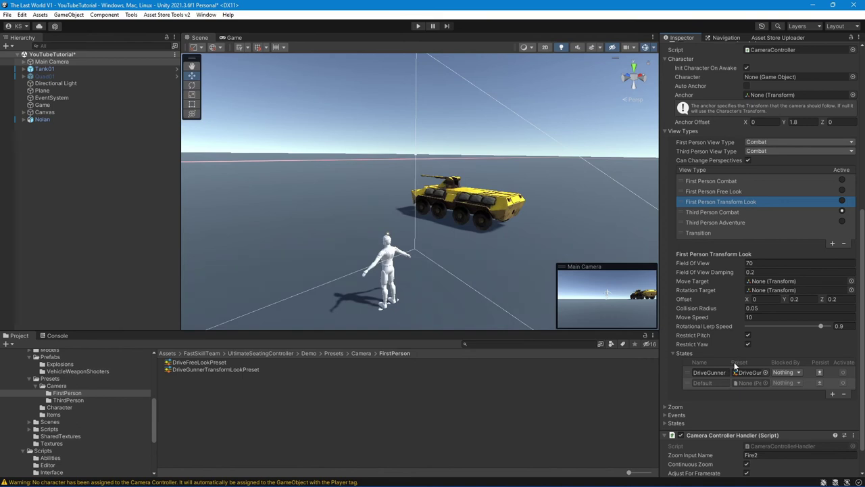
Select the FirstPerson presets folder in the Project and click the DriveGunner state name
scroll(79, 421, up, 2)
click(79, 421)
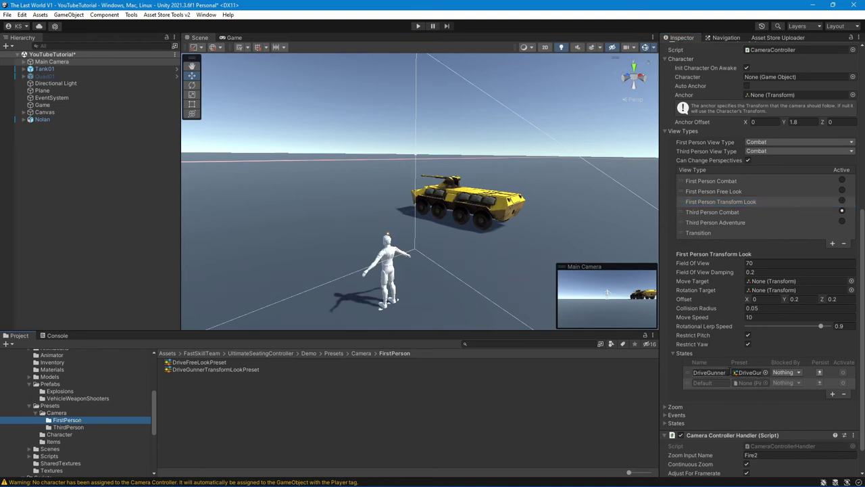
click(691, 372)
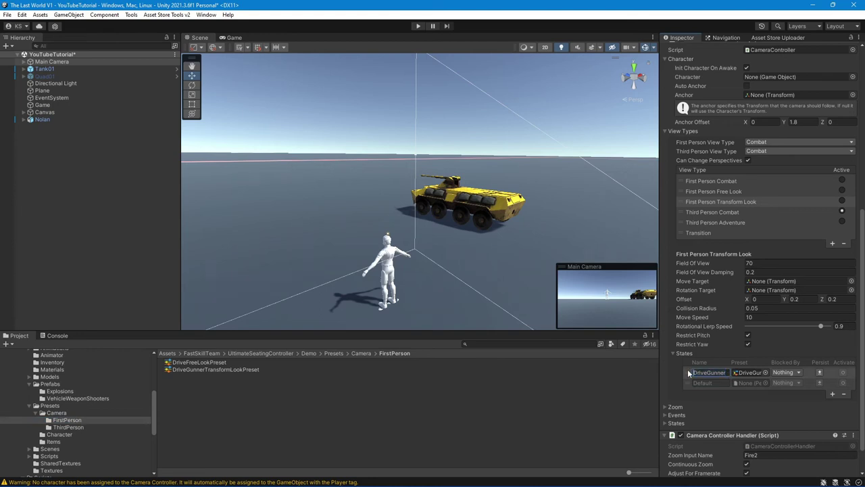
Add another DriveGunnerTransformLookPreset state and rename it DriveTank
click(748, 373)
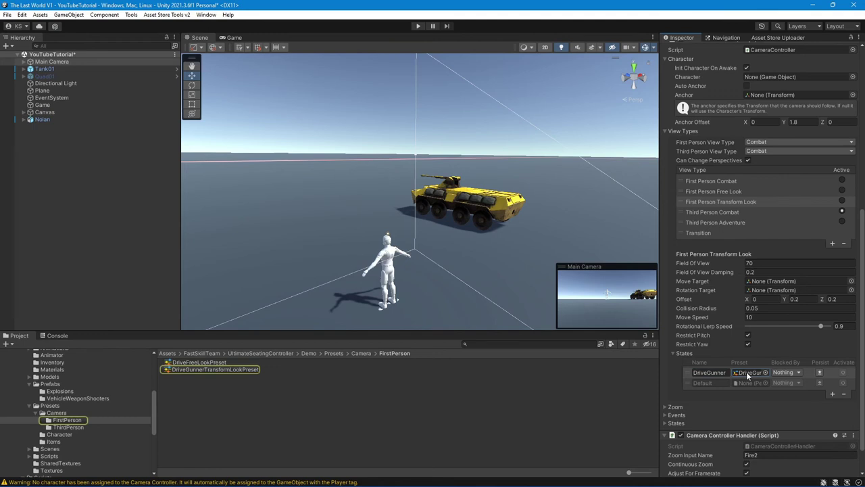
click(833, 395)
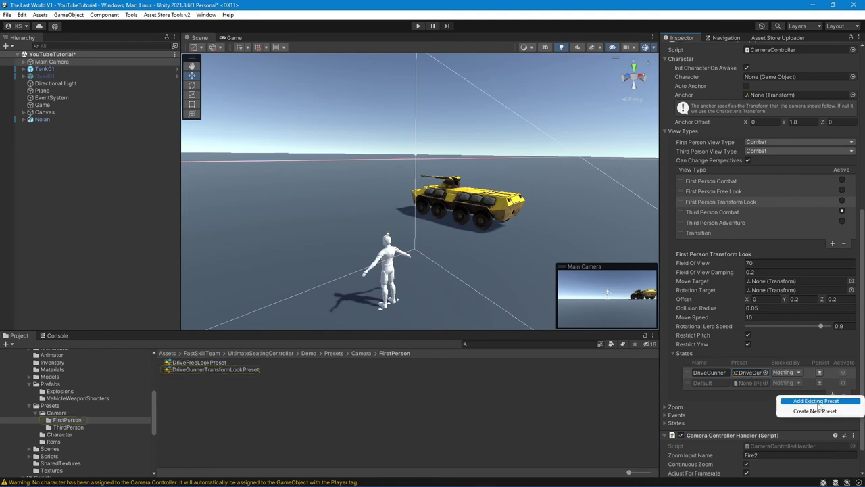
click(816, 402)
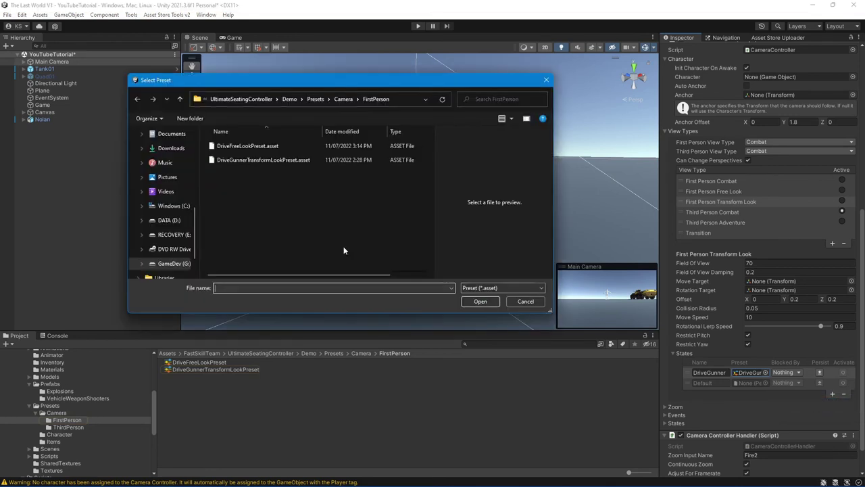
click(263, 159)
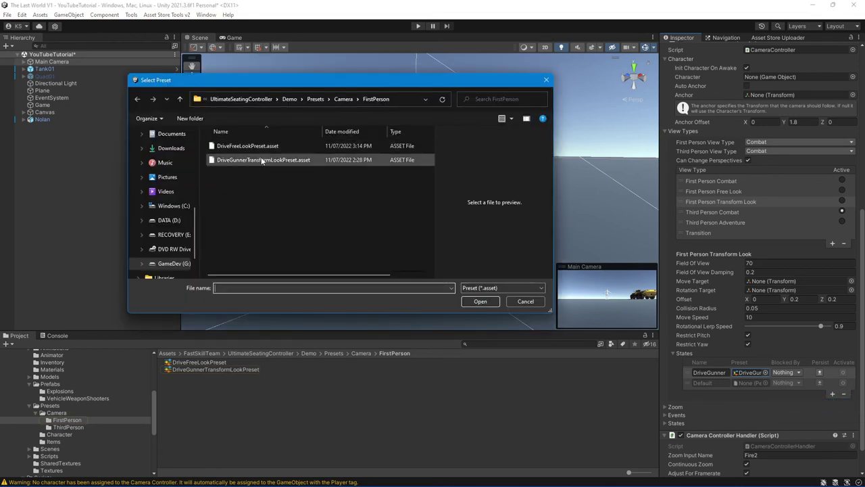
click(480, 301)
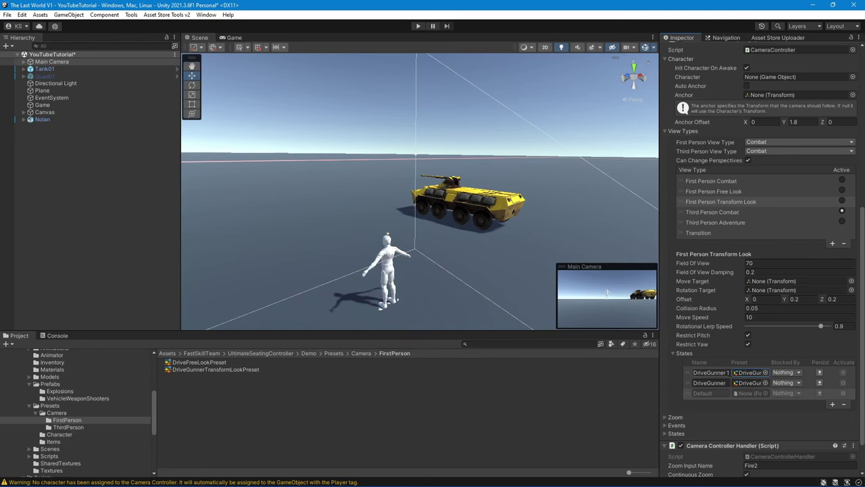
drag(729, 373, 708, 376)
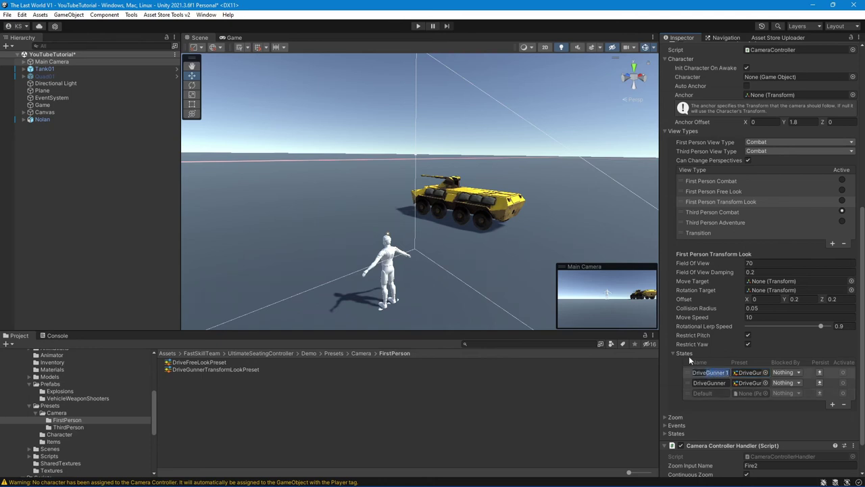
text(Tank)
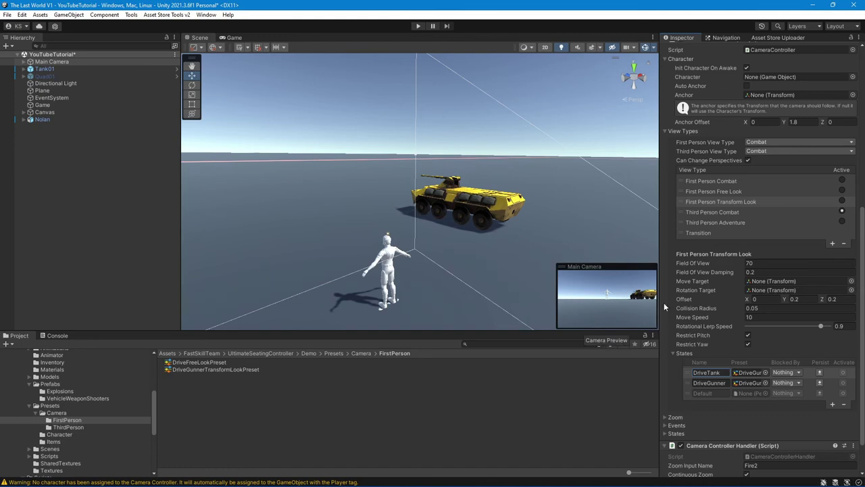
click(726, 223)
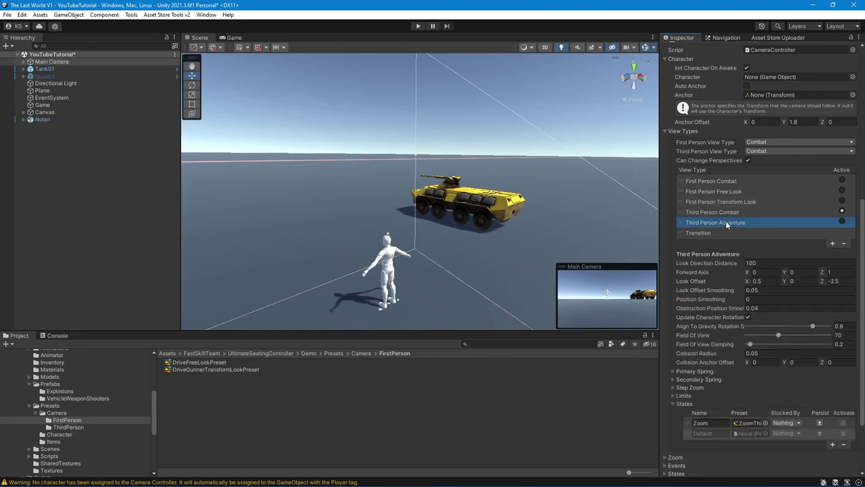
Add a Drive state to Third Person Adventure from ThirdPerson's DriveAdventurePreset
scroll(703, 328, down, 2)
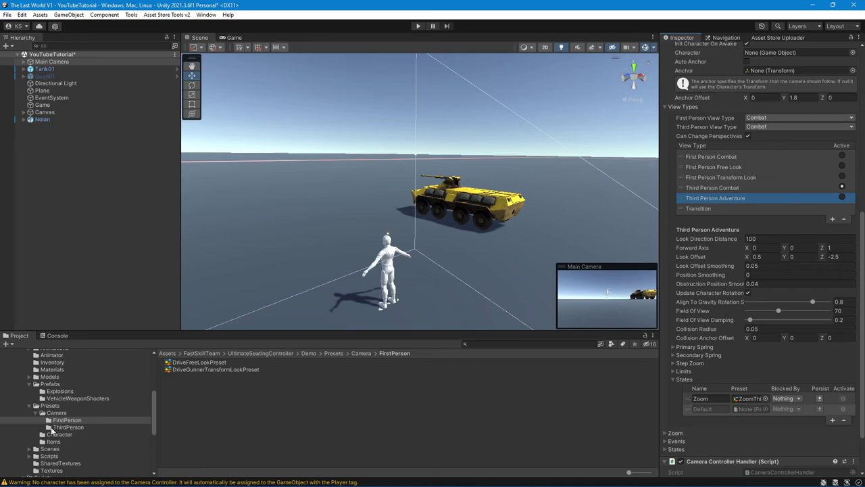
click(50, 427)
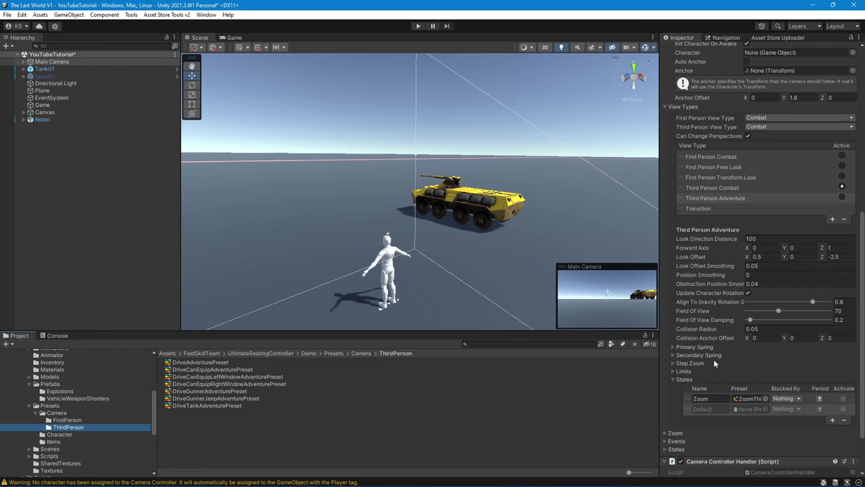
click(832, 421)
click(818, 425)
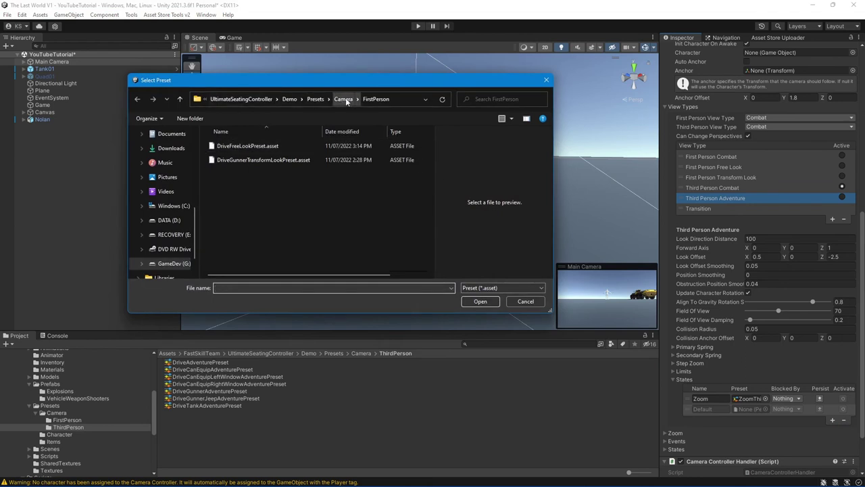
click(344, 99)
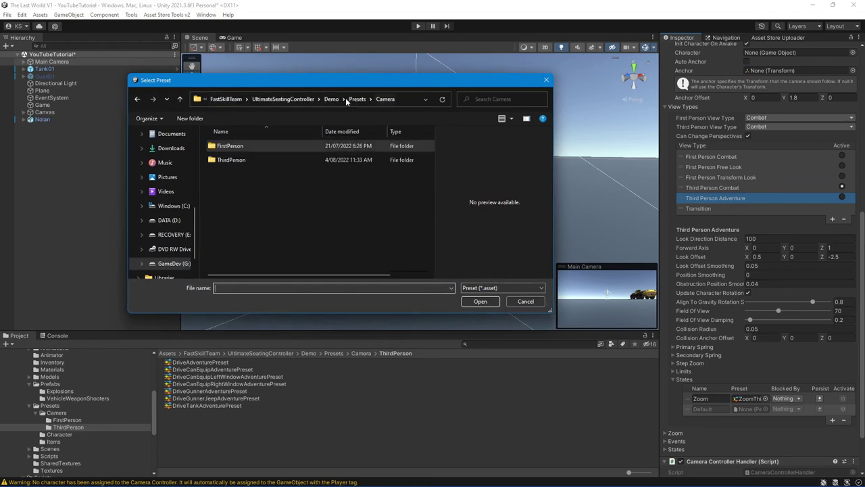
double_click(231, 159)
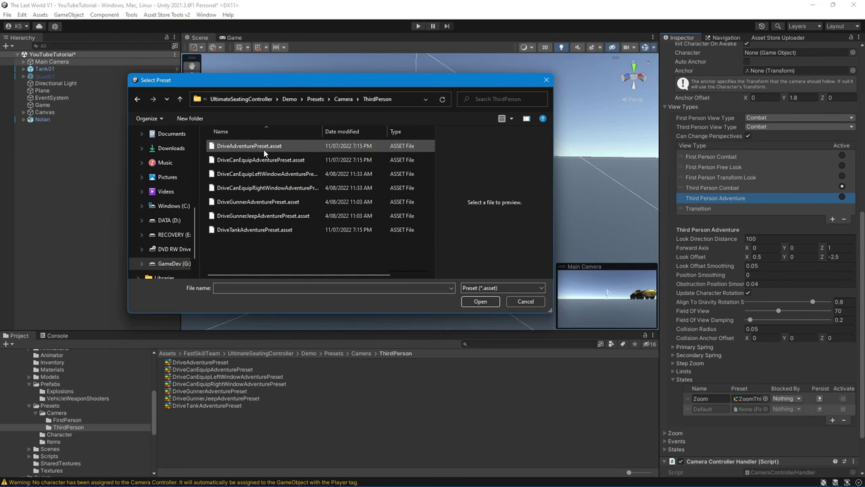
mouse_move(249, 146)
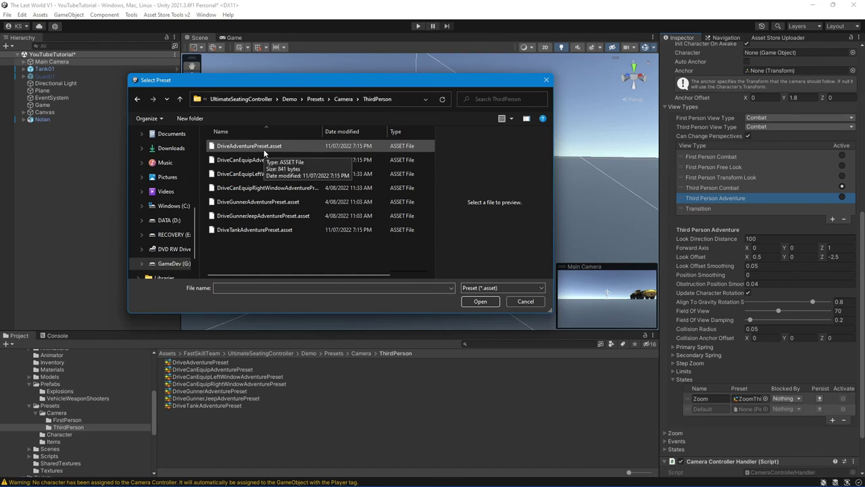
double_click(264, 152)
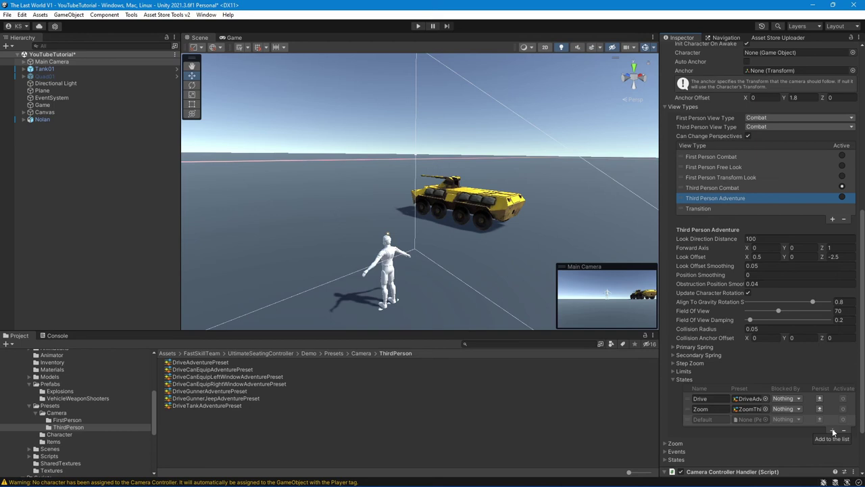
Add DriveCanEquip, DriveCanEquipLeftWindow and DriveCanEquipRightWindow adventure preset states
click(833, 431)
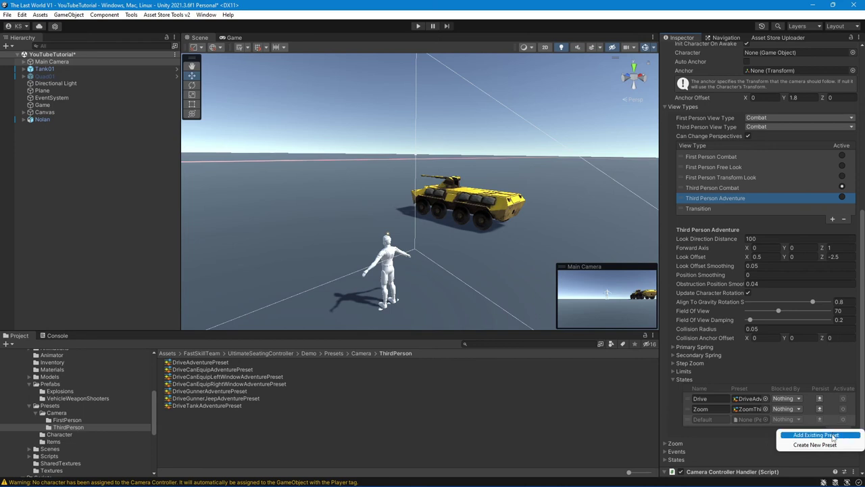
click(824, 436)
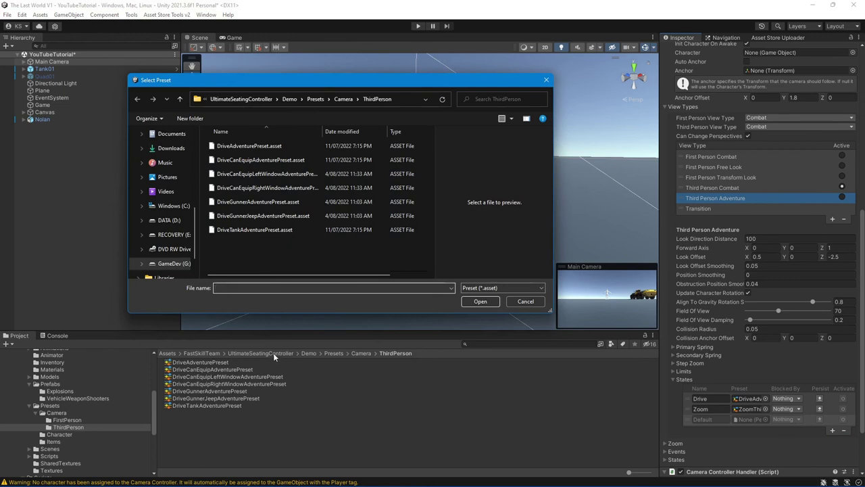
double_click(260, 158)
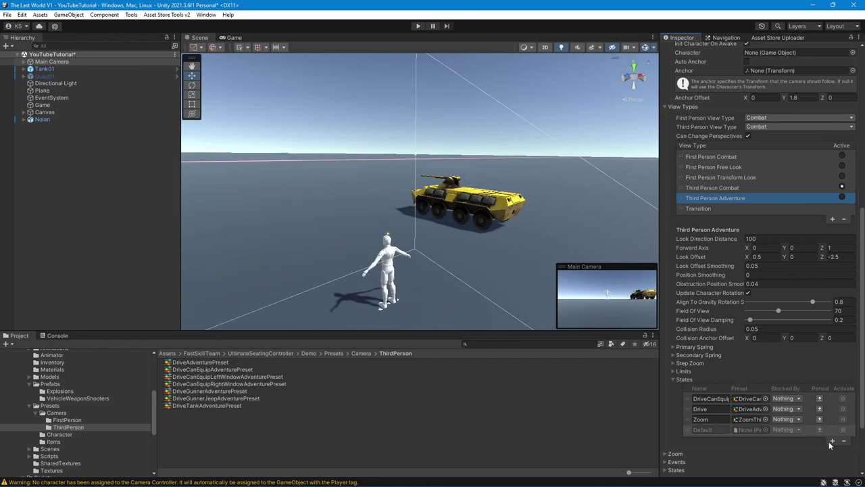
click(832, 441)
click(816, 447)
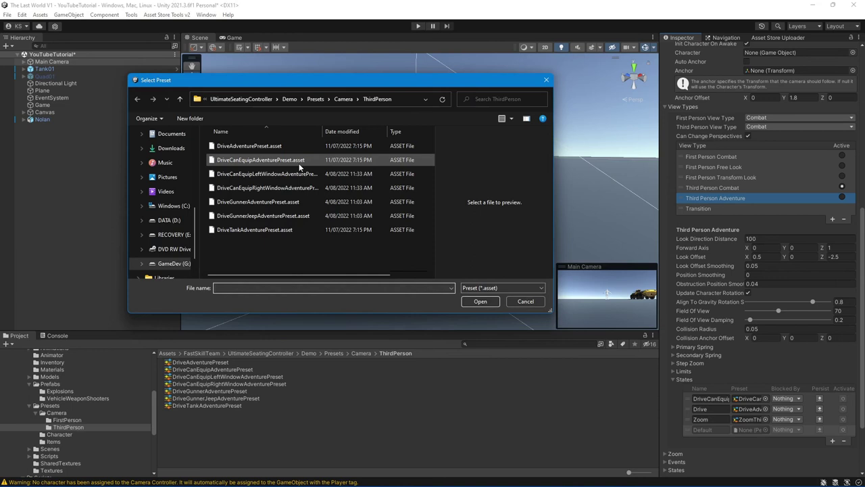
double_click(285, 173)
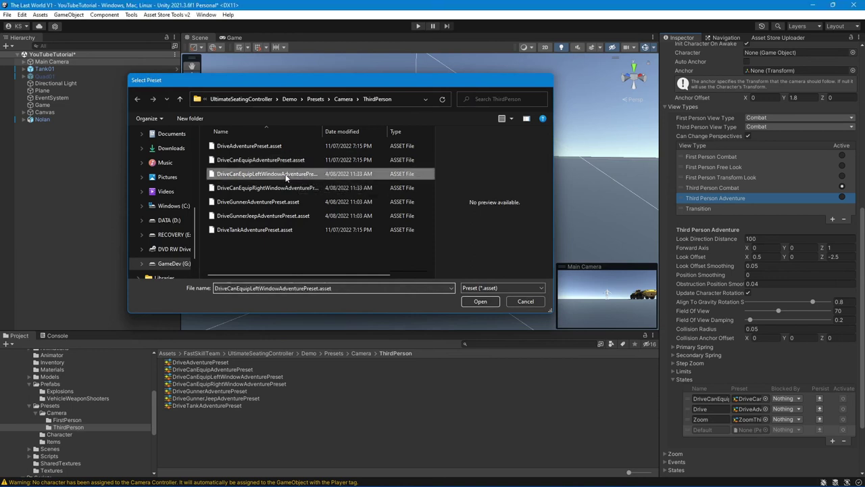
click(832, 451)
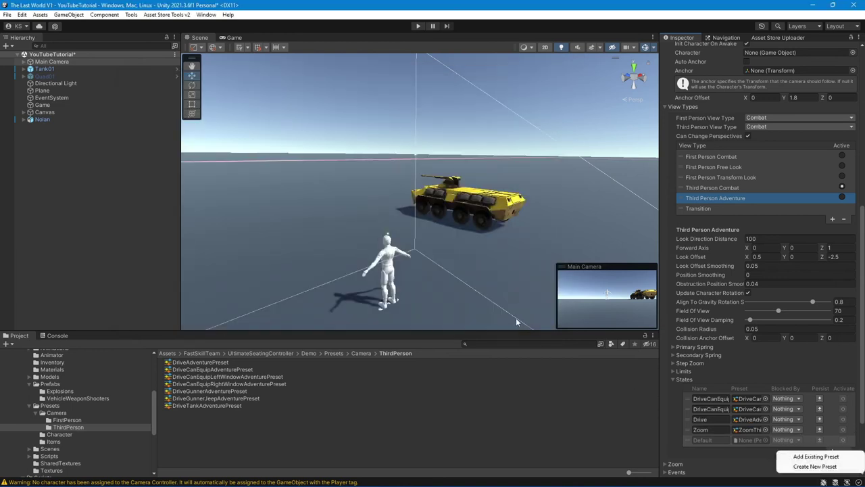
click(811, 456)
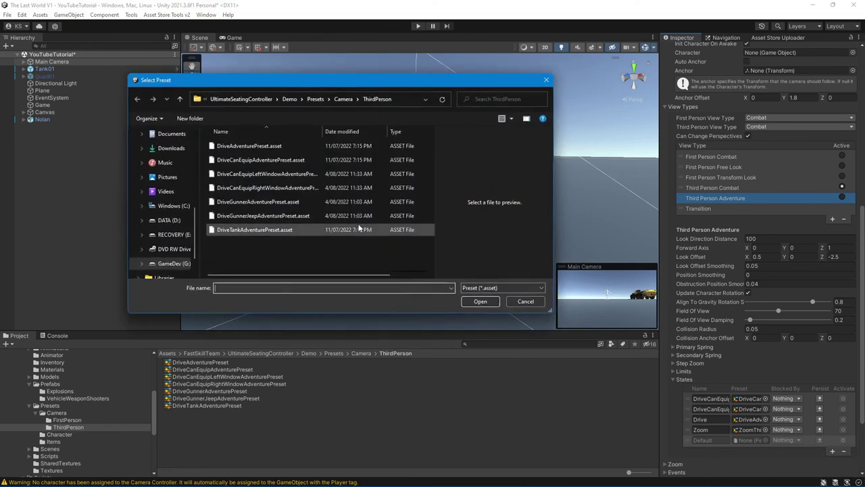
click(288, 188)
double_click(287, 187)
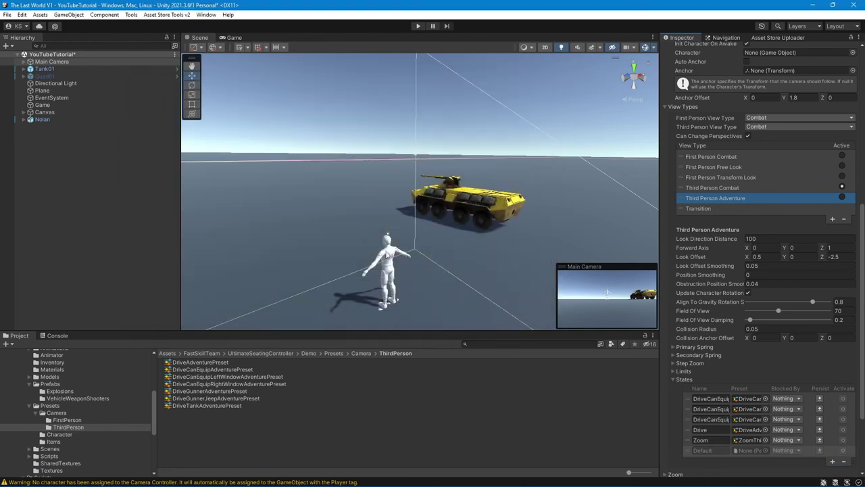
Add DriveGunner, DriveGunnerJeep and DriveTank adventure preset states
click(833, 461)
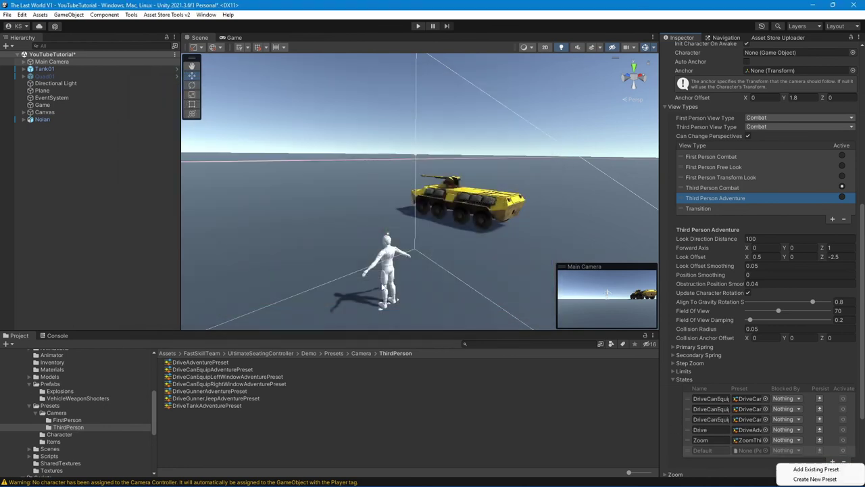
click(814, 468)
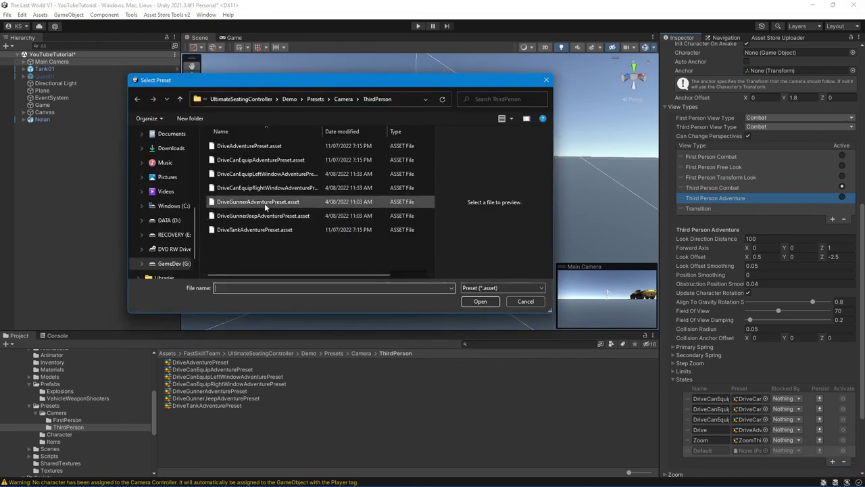
mouse_move(258, 202)
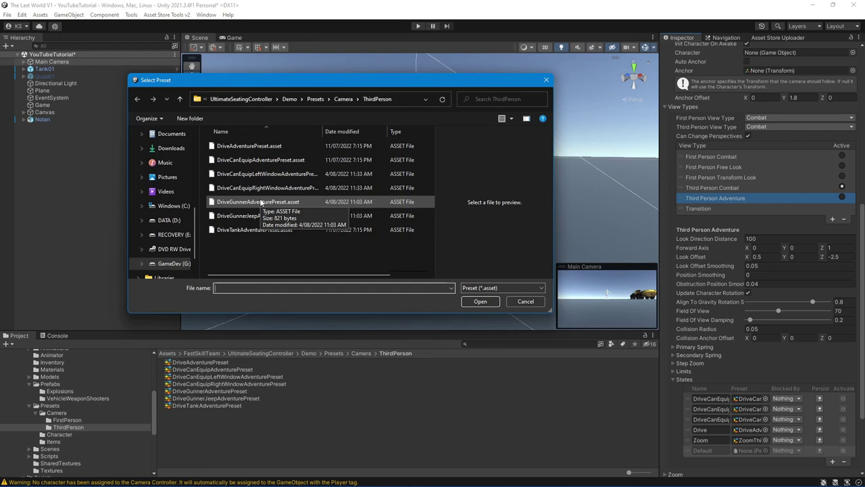
double_click(260, 201)
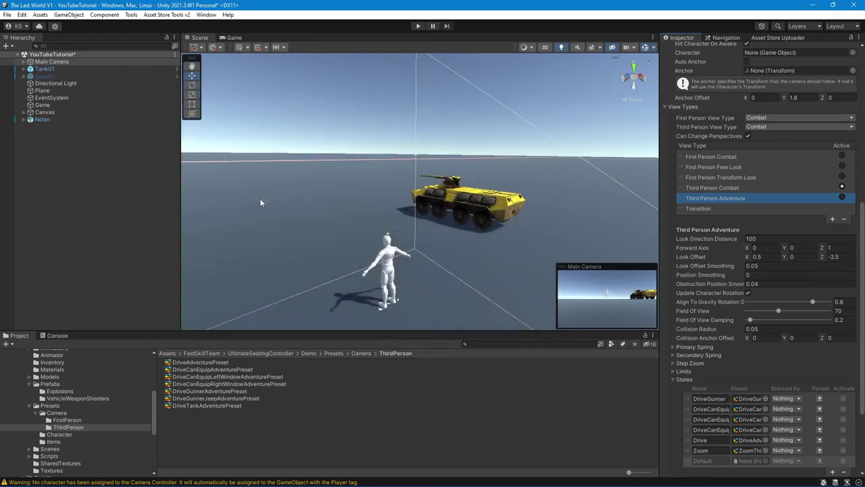
click(833, 473)
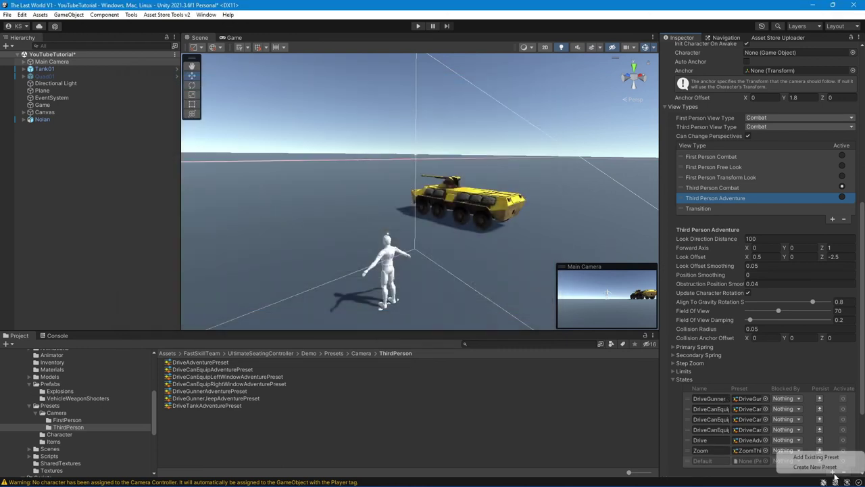
click(818, 456)
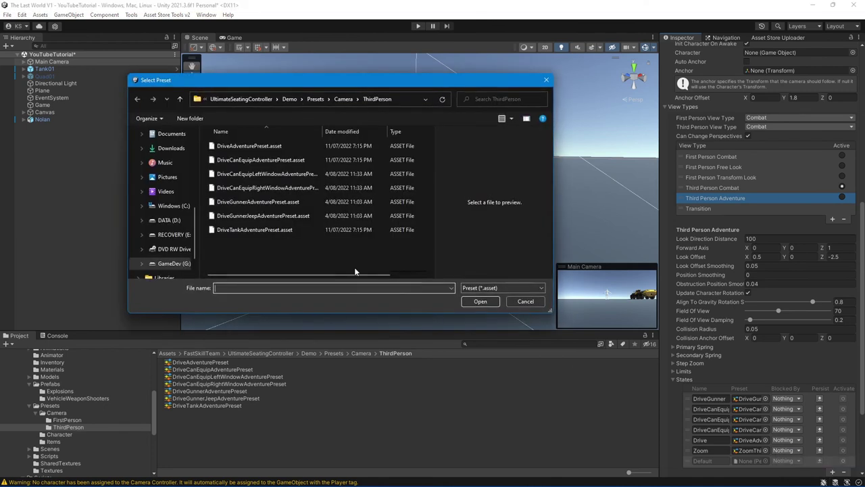
double_click(262, 215)
scroll(815, 466, down, 2)
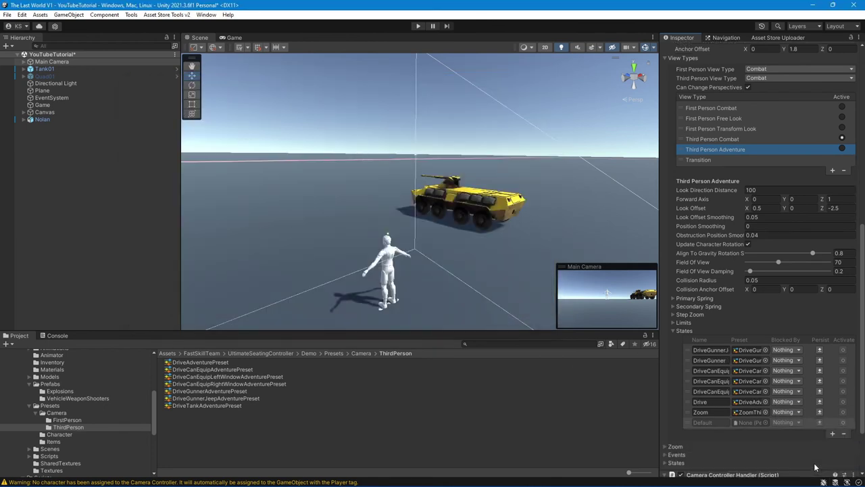
click(832, 457)
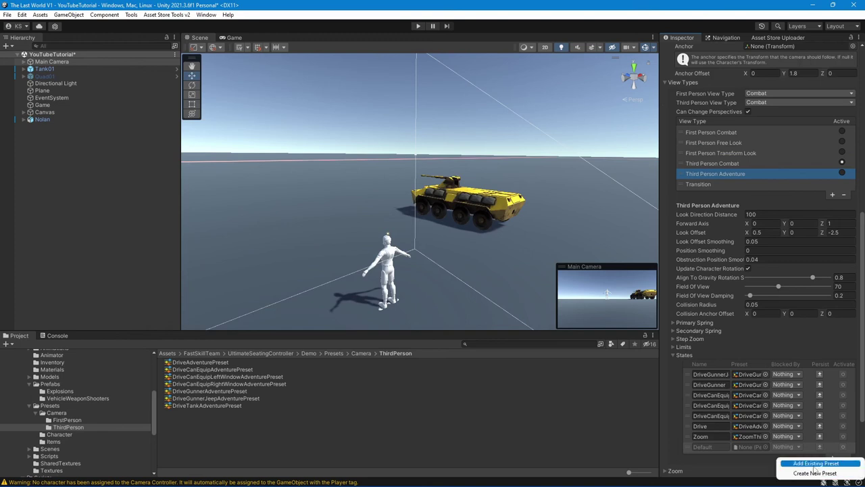
click(815, 462)
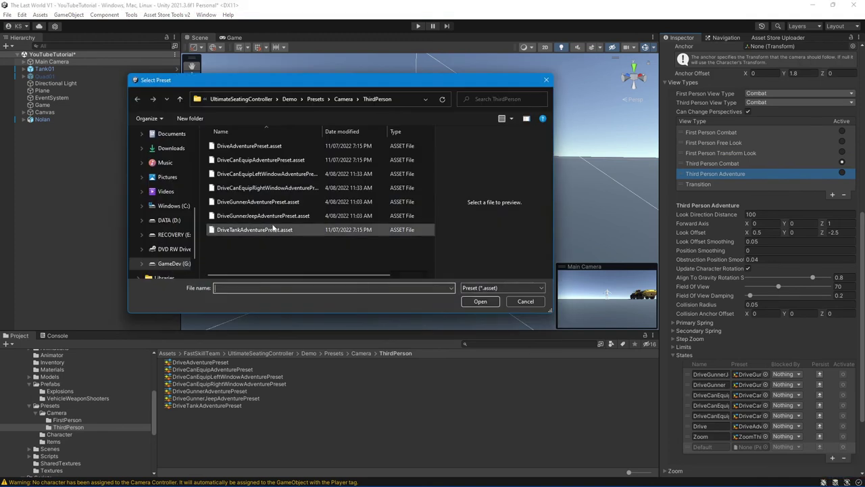
double_click(270, 229)
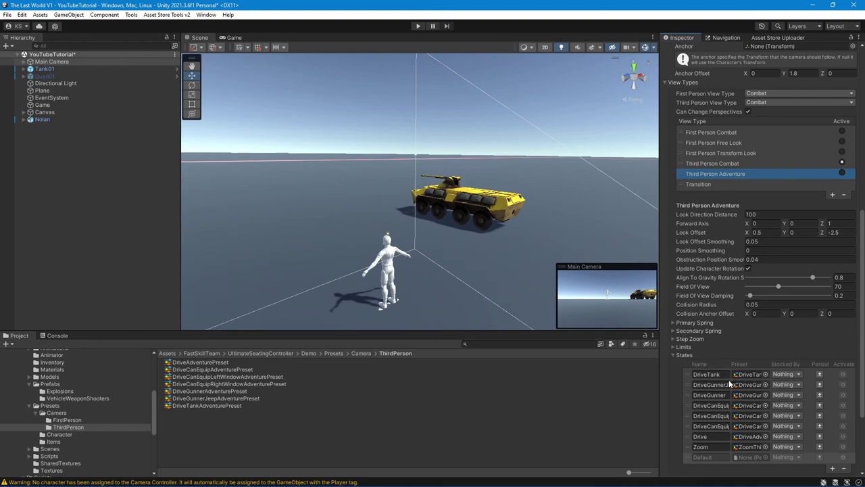
Drag the Scene/Inspector splitter left so the Drive state names show in full, then check them
click(721, 374)
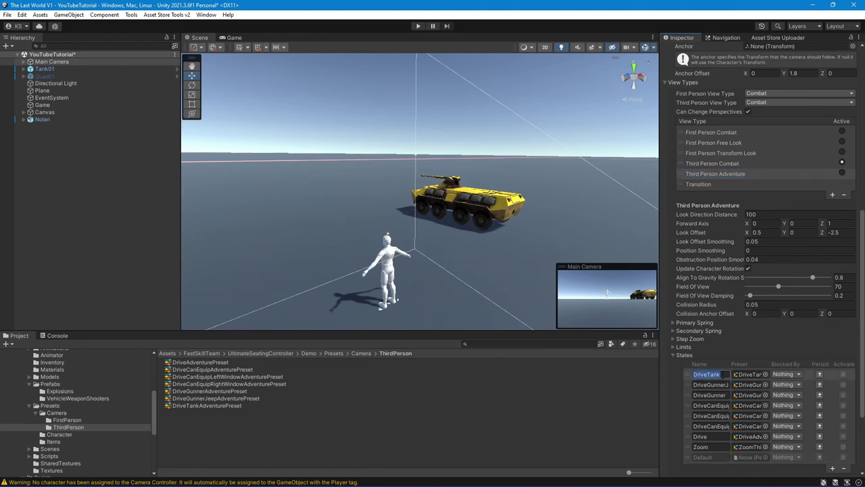
click(722, 395)
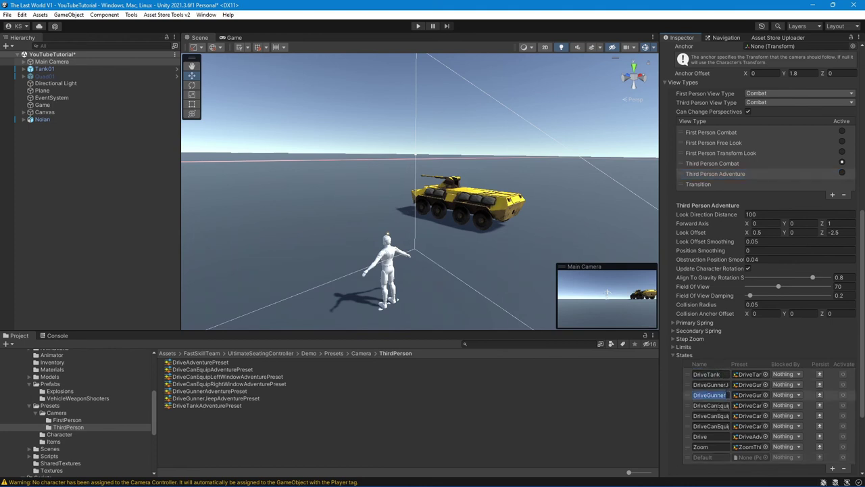
click(710, 404)
drag(660, 405, 564, 406)
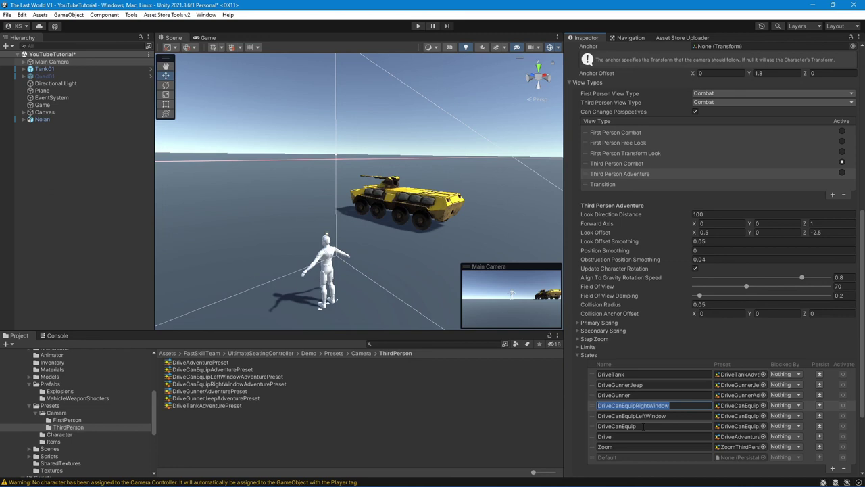
click(643, 427)
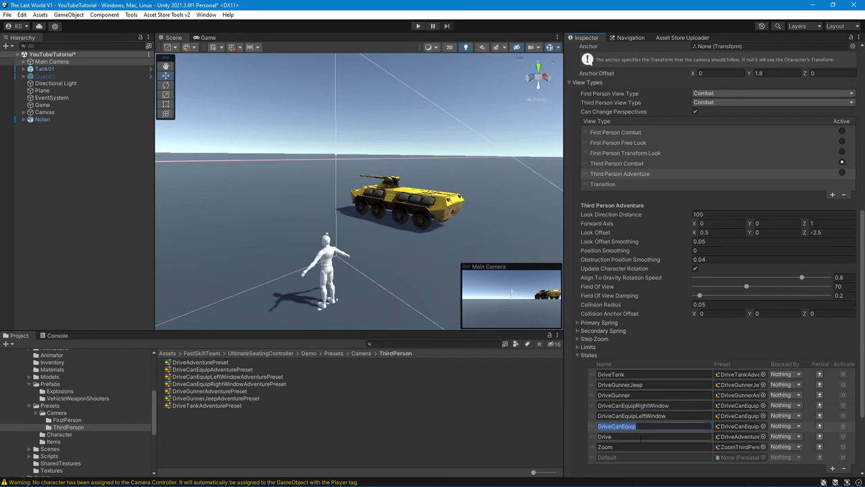
click(641, 437)
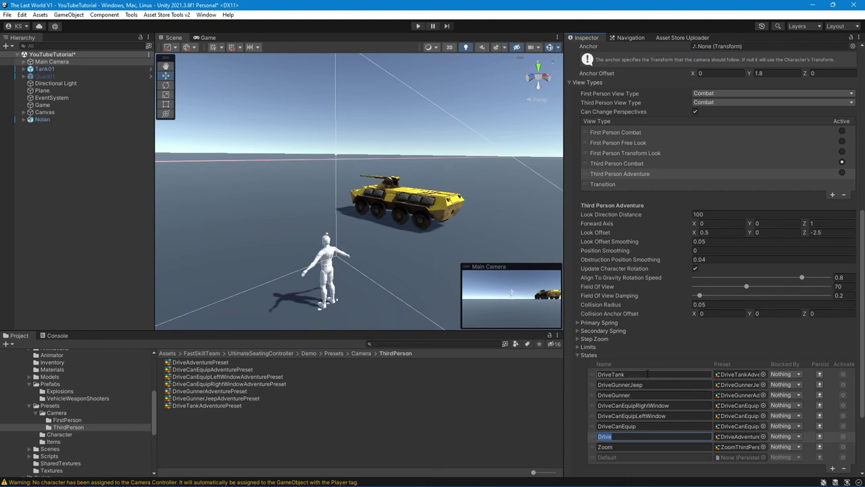
Scroll through the Inspector to review the full Third Person Adventure States list
scroll(655, 392, down, 2)
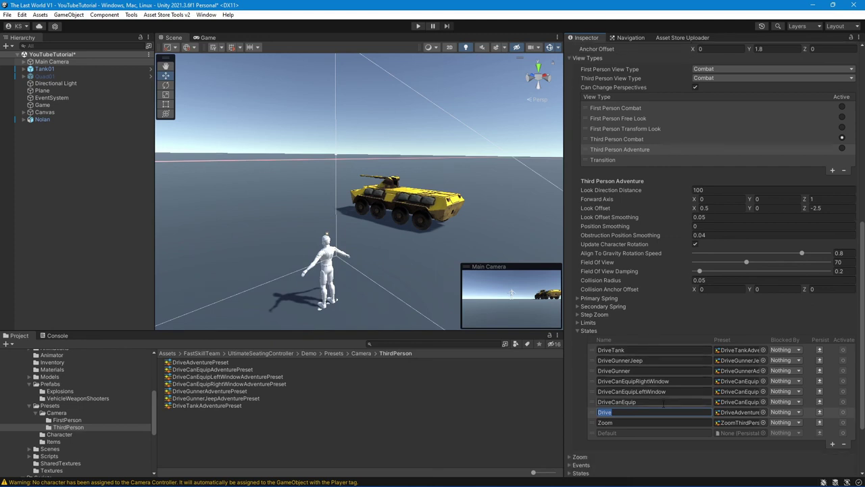
scroll(663, 410, down, 2)
scroll(664, 405, down, 3)
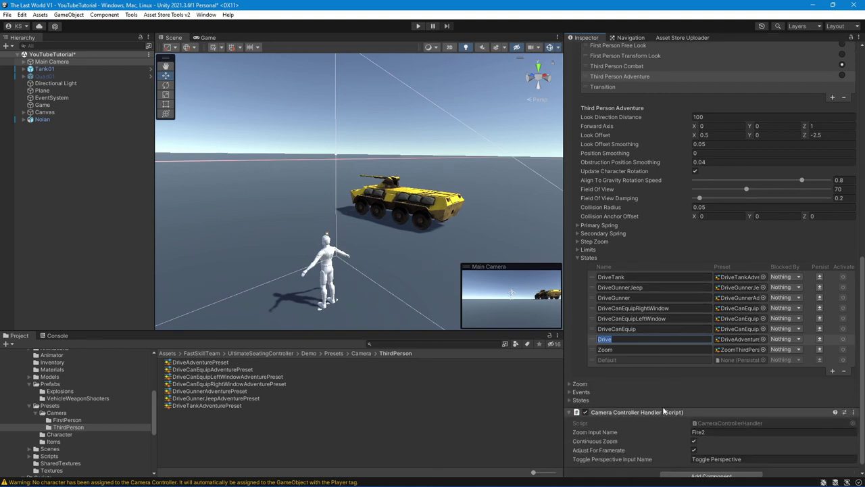
scroll(666, 398, up, 3)
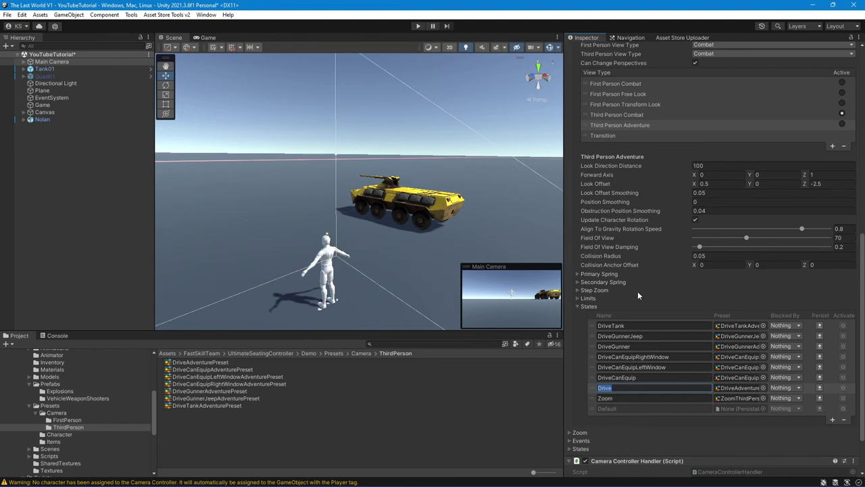
scroll(637, 291, up, 2)
scroll(646, 302, up, 2)
scroll(649, 311, up, 2)
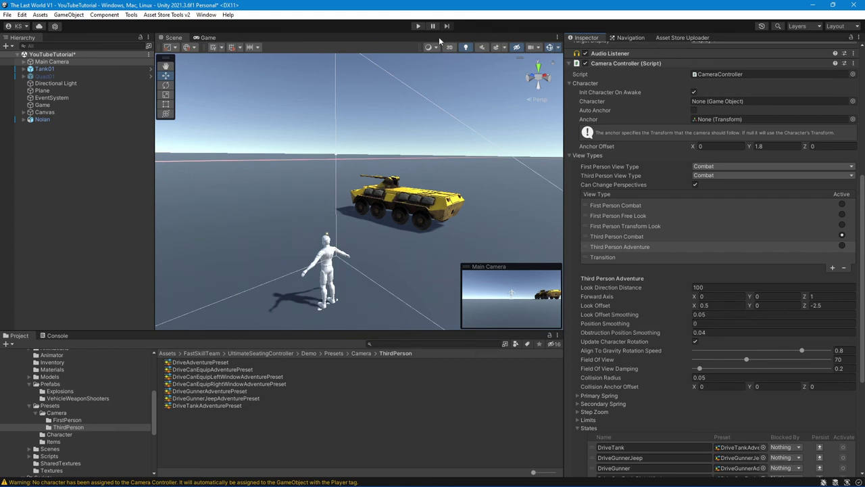
Trace Tank01's Seat Position to DriverSeat, inspect its position, and reselect Tank01
click(25, 69)
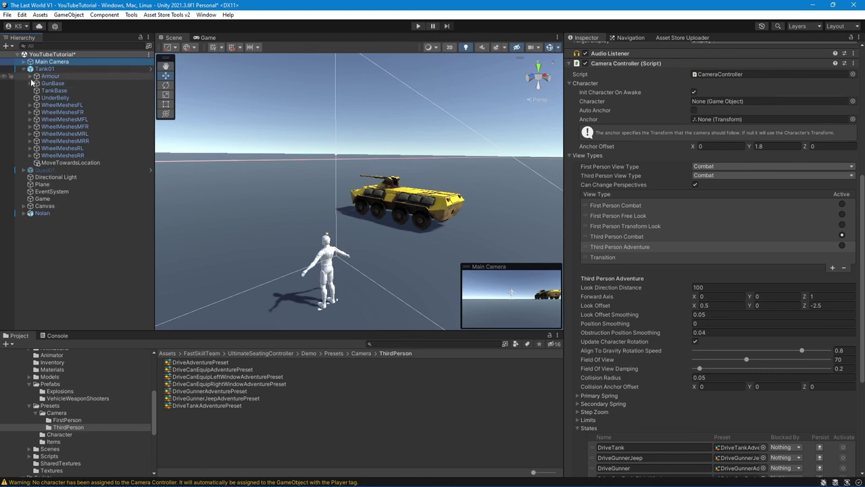
click(44, 69)
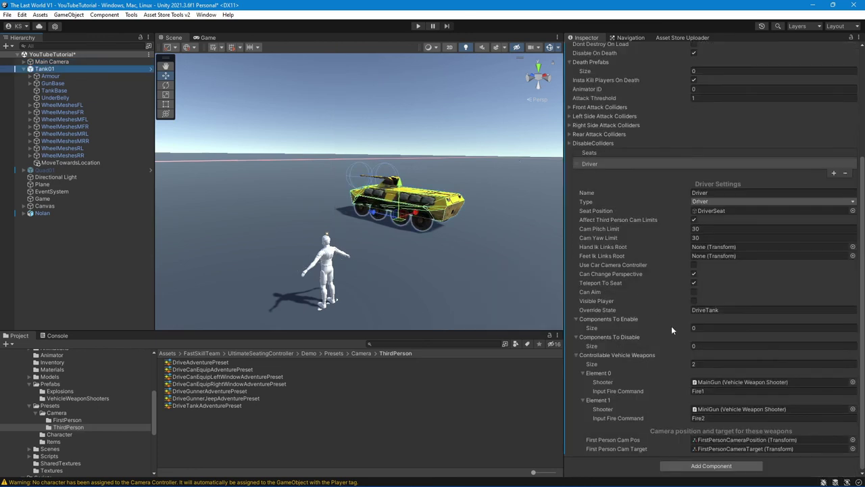
click(744, 211)
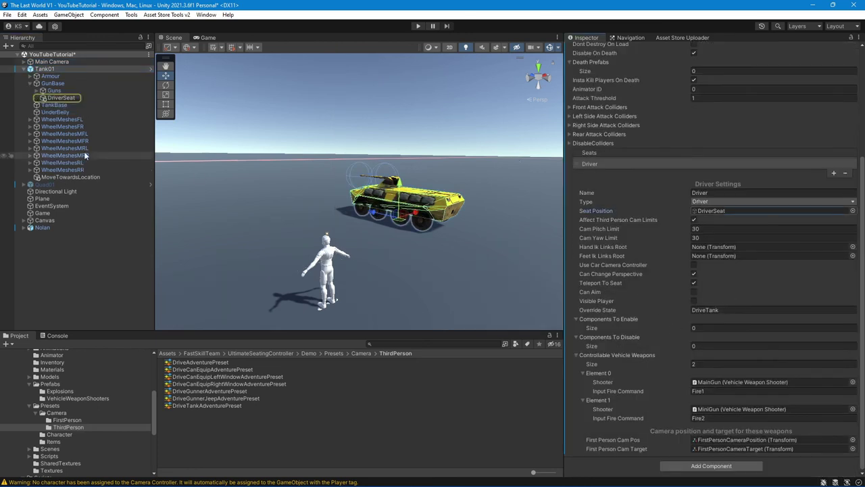
click(68, 98)
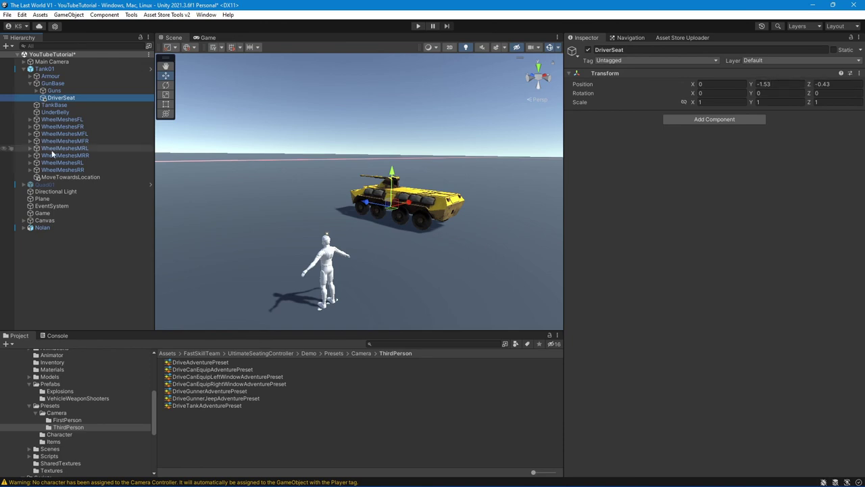
click(29, 83)
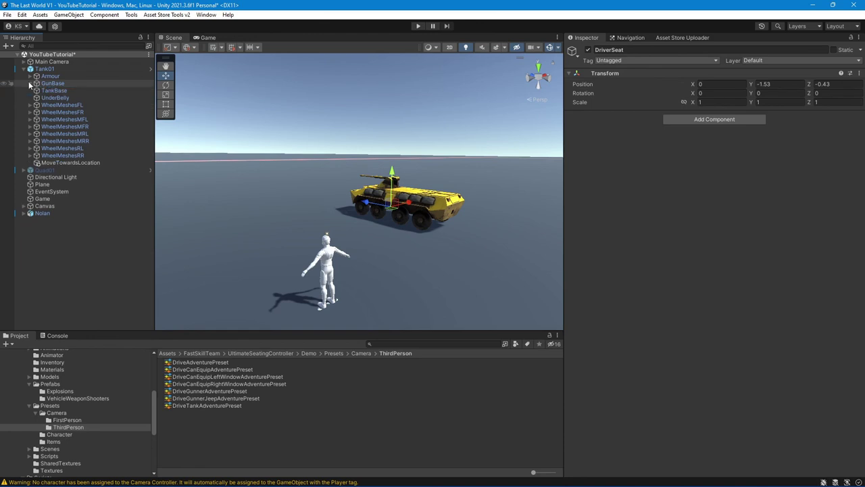
click(45, 69)
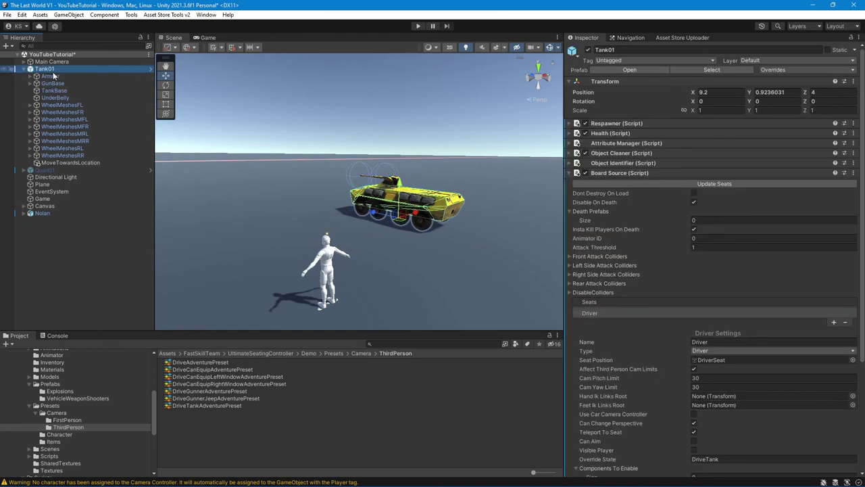
Enter Play mode, run the character to Tank01, board it with F, and drive it with W and D
click(418, 26)
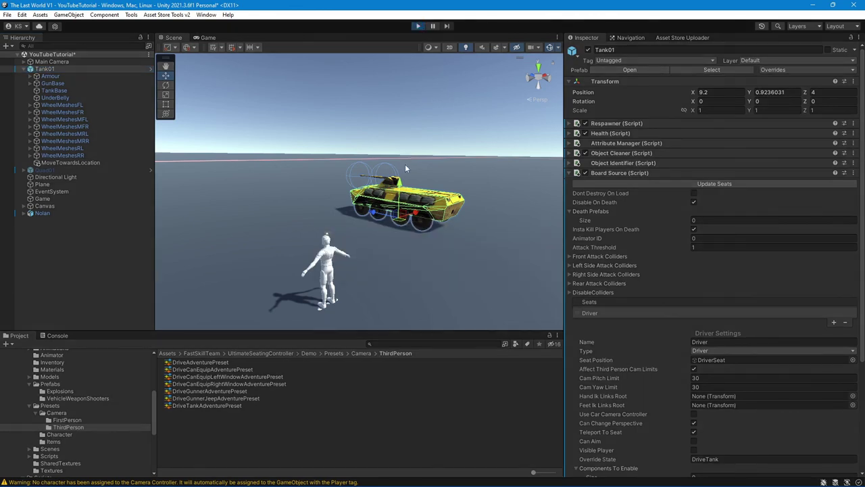
click(419, 154)
key(w)
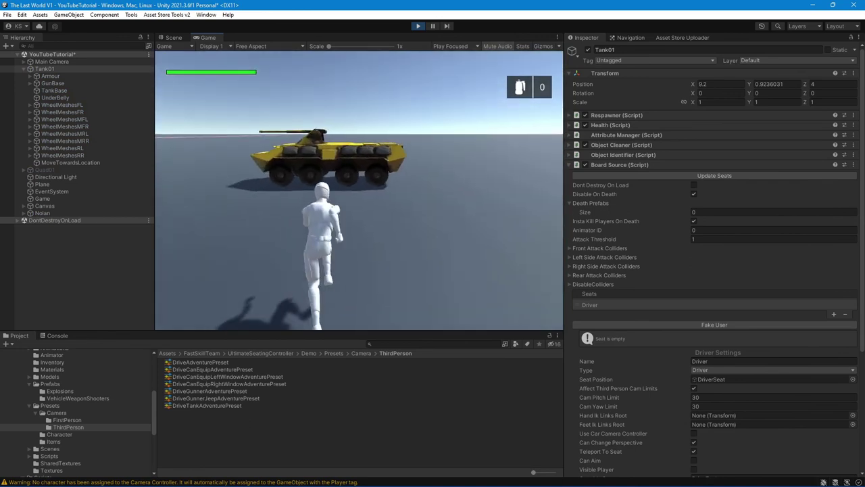
key(f)
key(w)
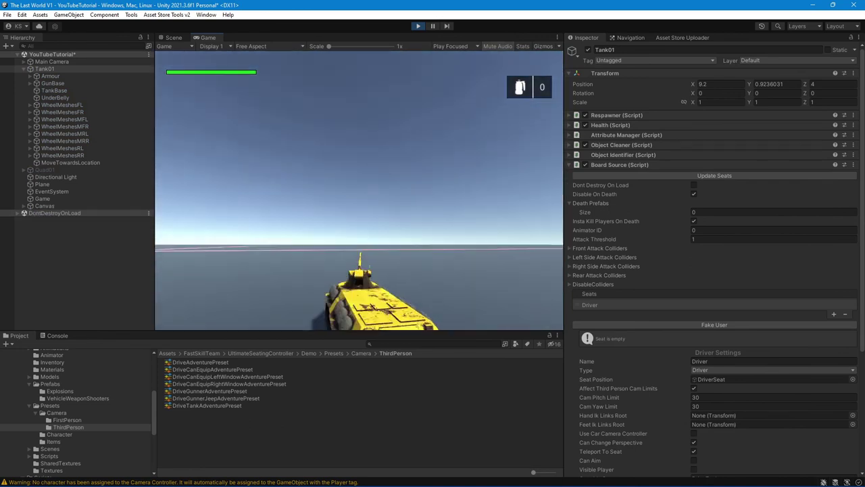
key(d)
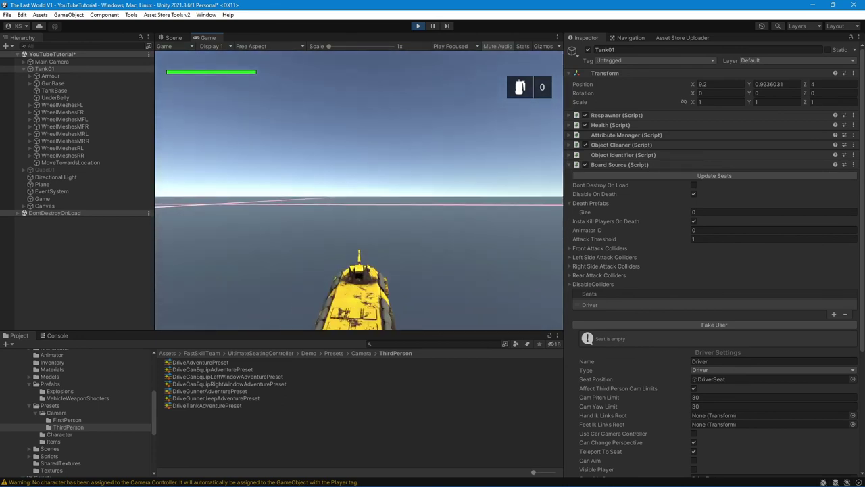
Toggle to first-person view and back to third-person, then fire the minigun
key(v)
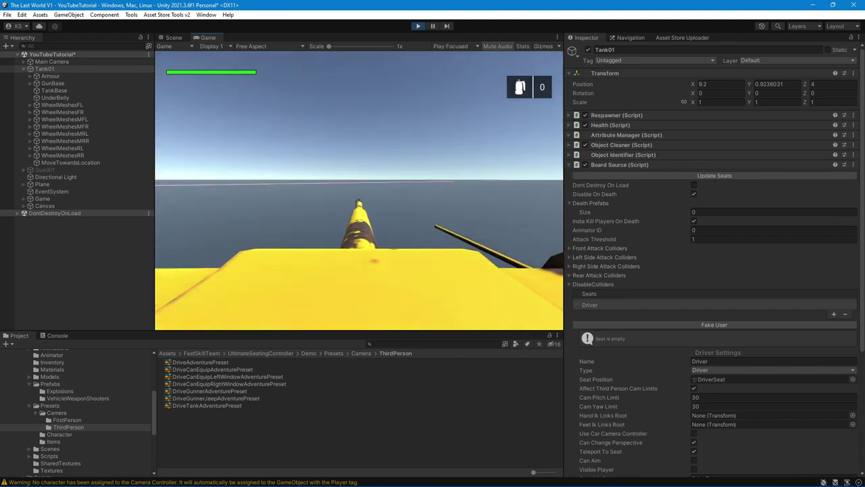
key(v)
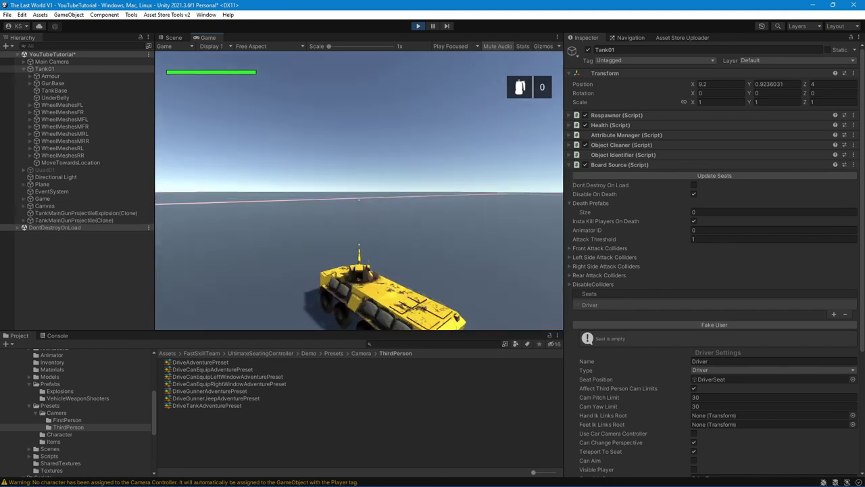
key(space)
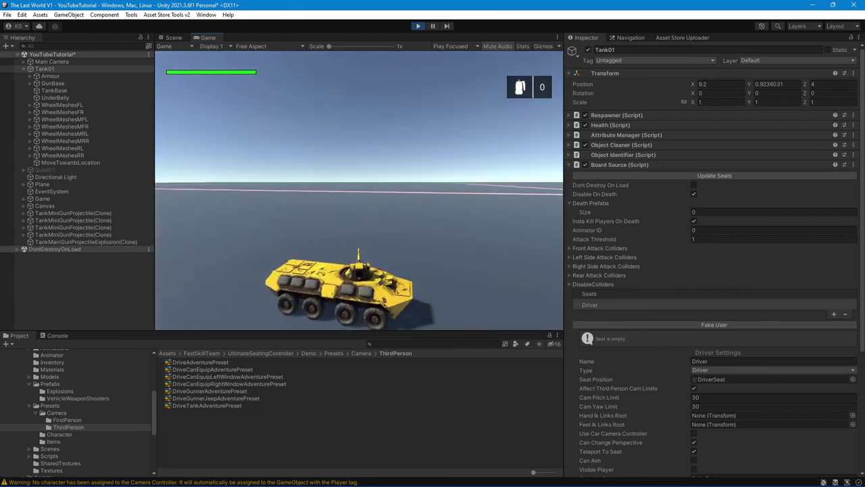